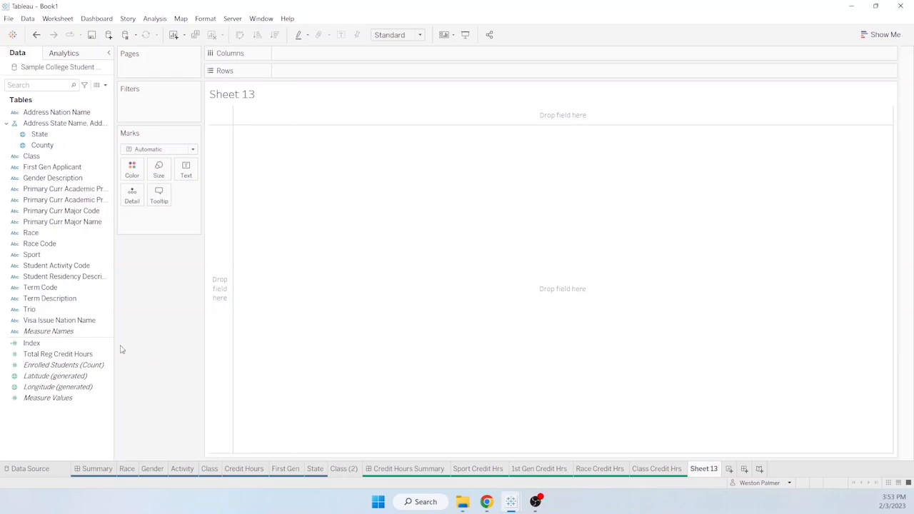
- Plot the State field on a map and add the Enrolled Students count to the marks
click(38, 136)
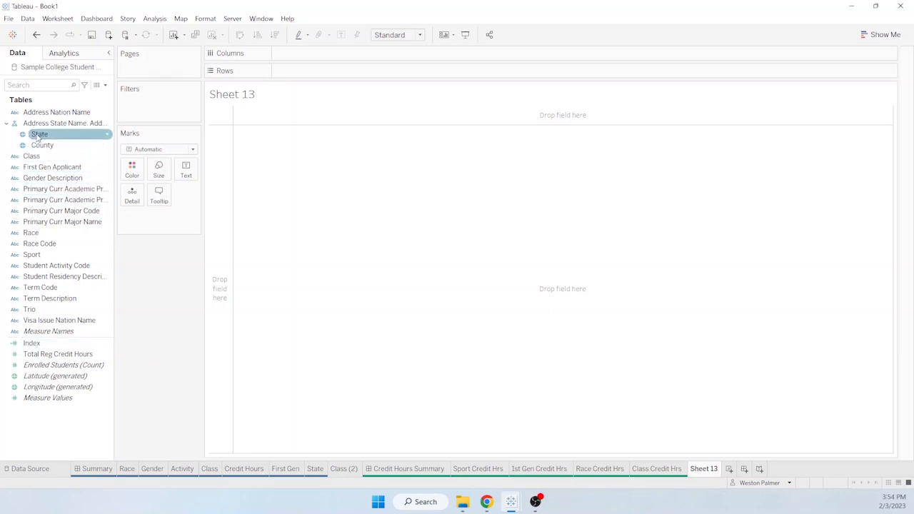
double_click(38, 136)
click(54, 223)
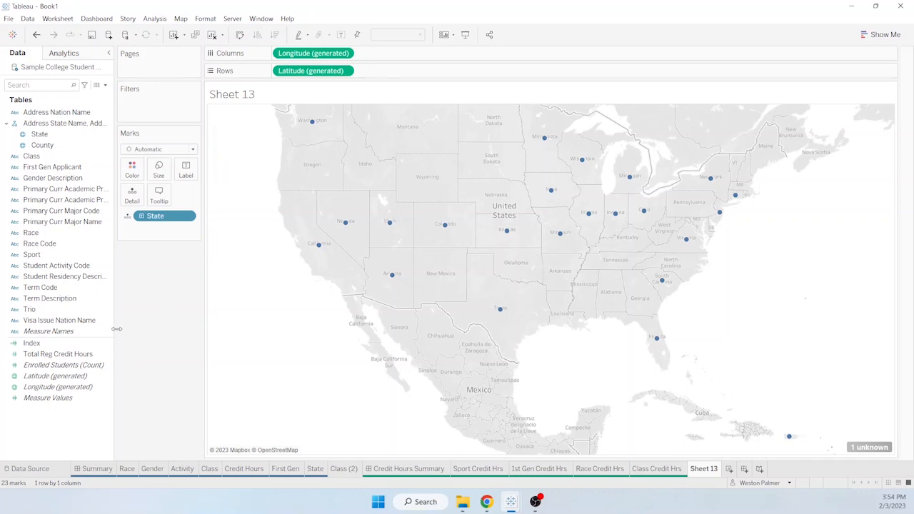
click(86, 377)
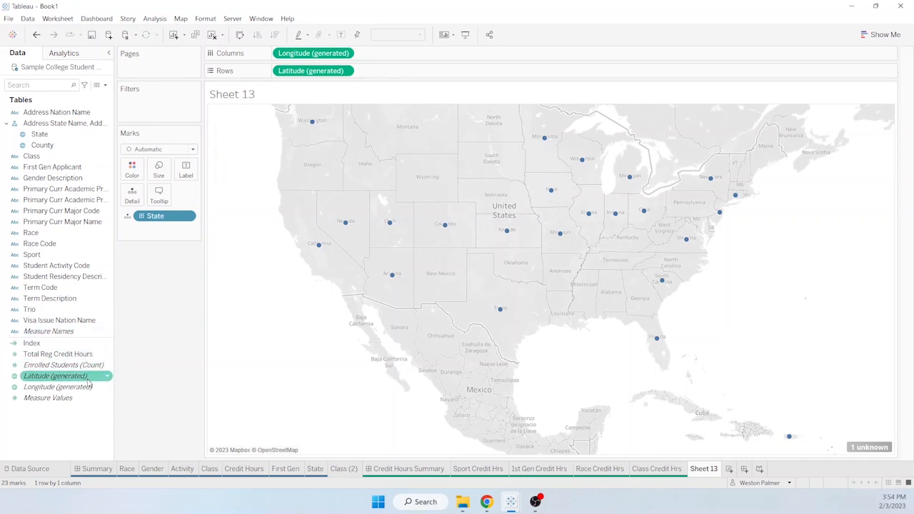
click(82, 367)
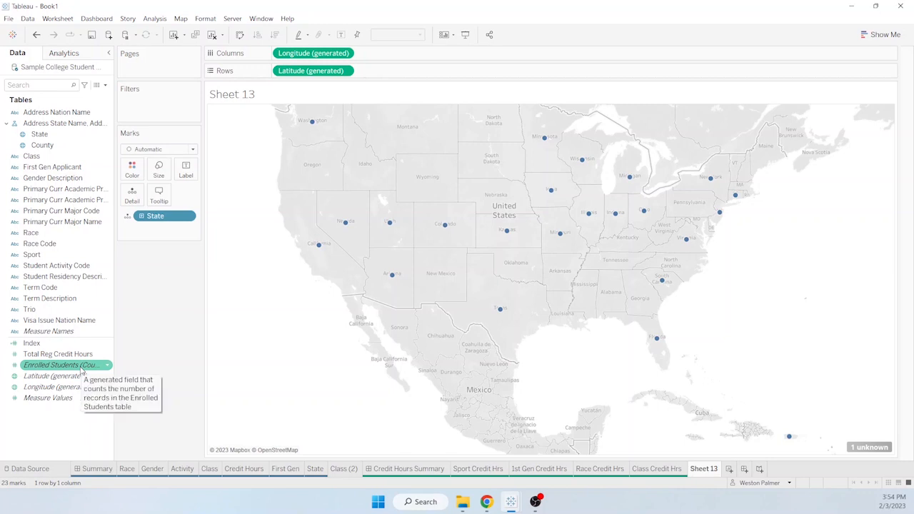
double_click(83, 367)
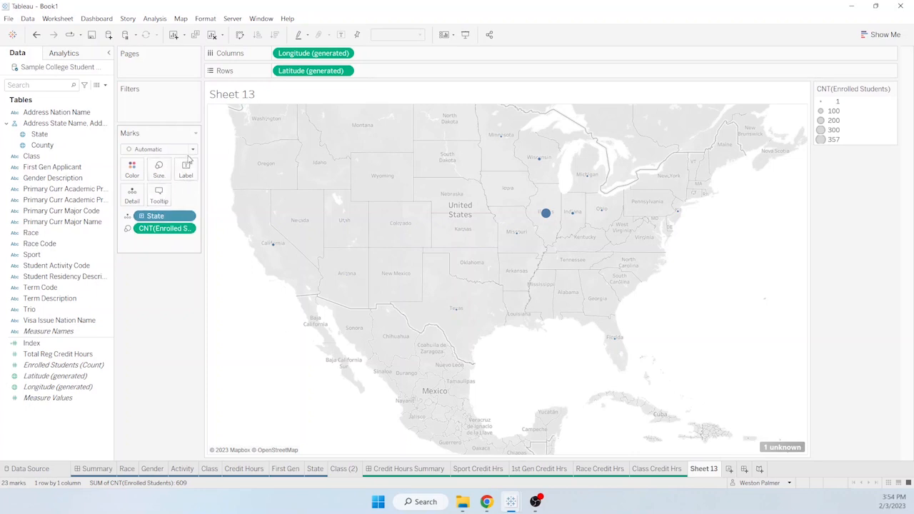
- Try the Area mark type on the state map and set the mark type to Map
click(892, 36)
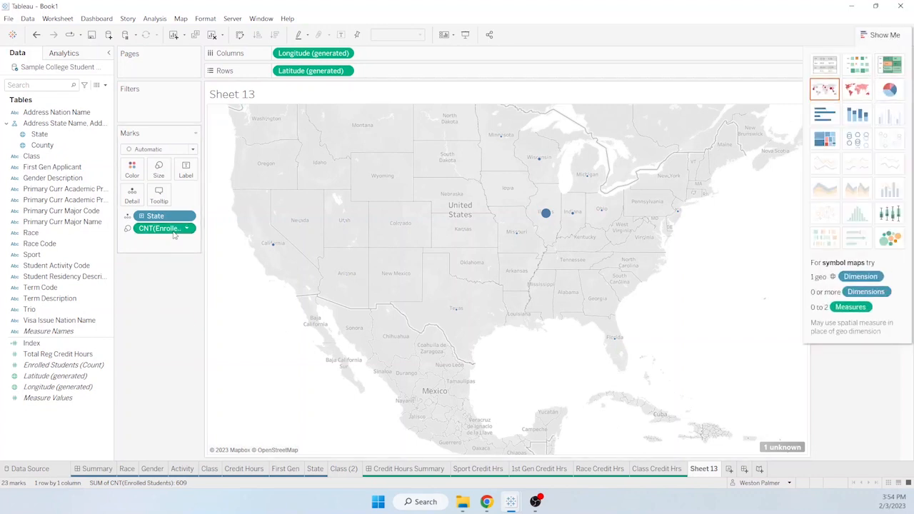
click(192, 149)
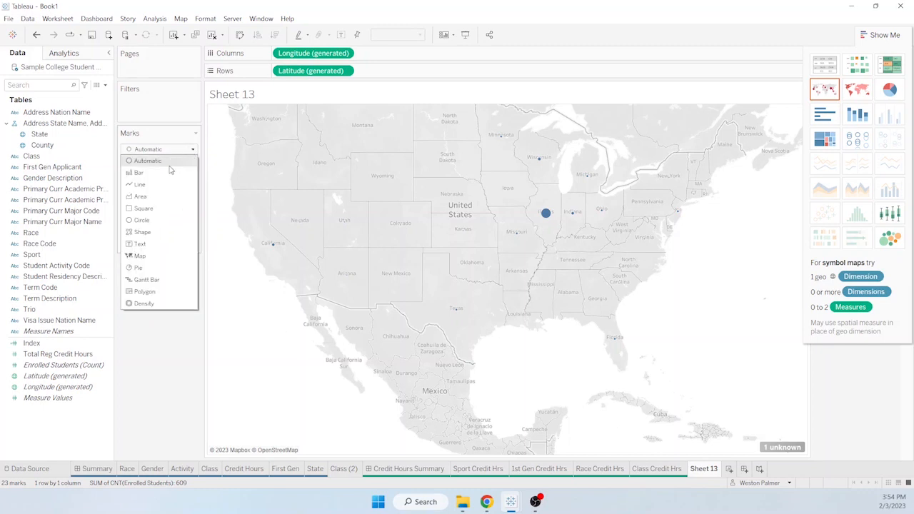
click(153, 200)
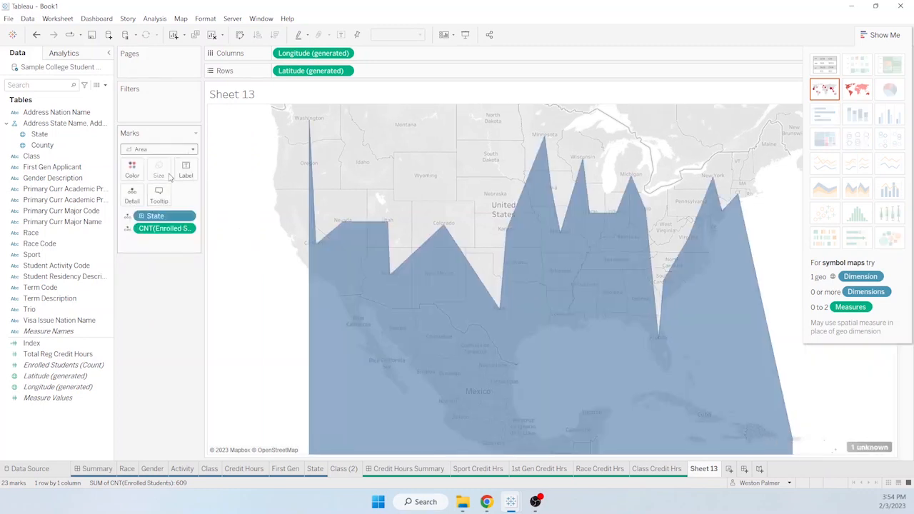
click(192, 149)
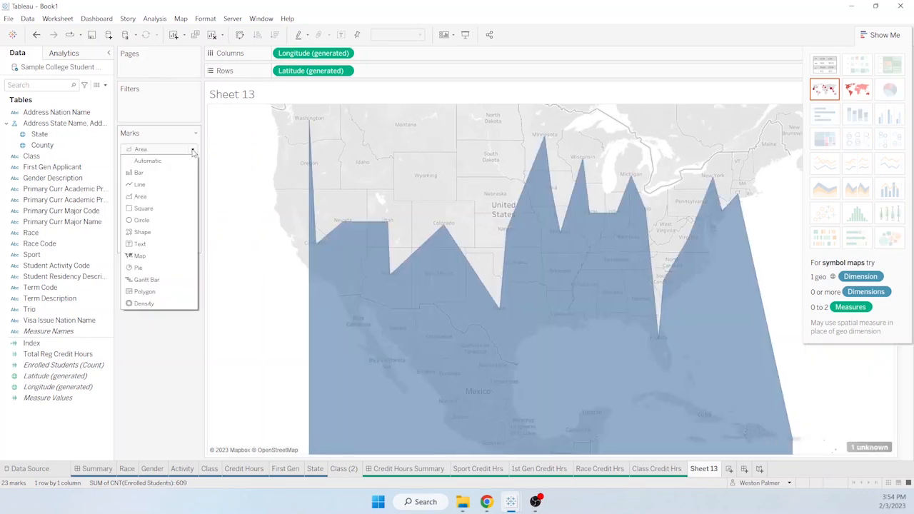
click(152, 258)
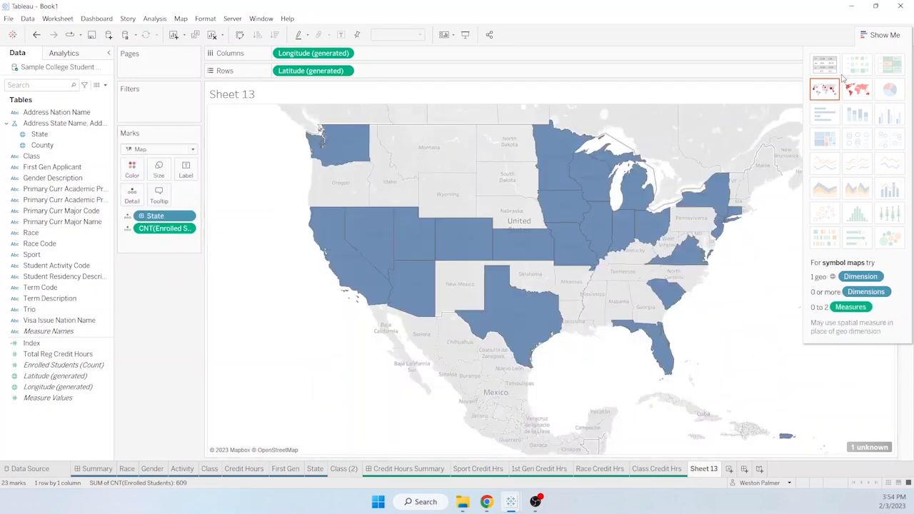
click(877, 35)
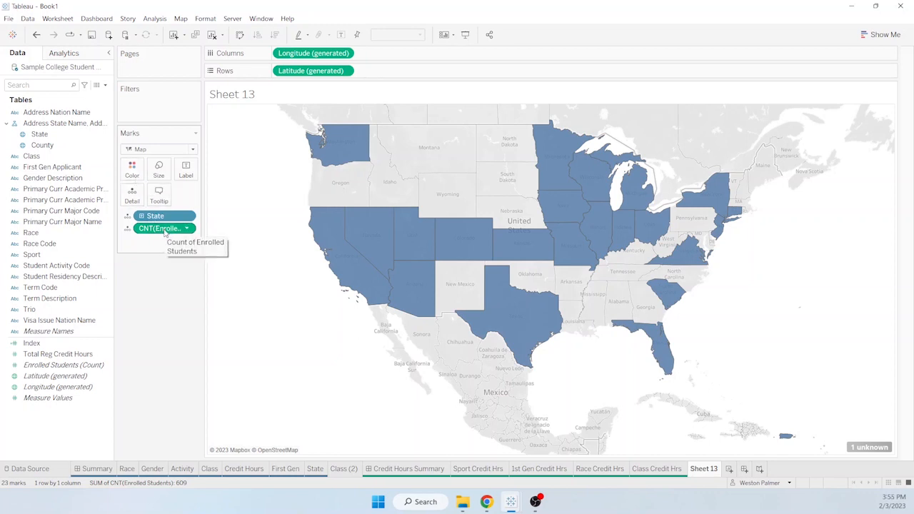
- Color the states by the count of Enrolled Students
drag(172, 229, 134, 171)
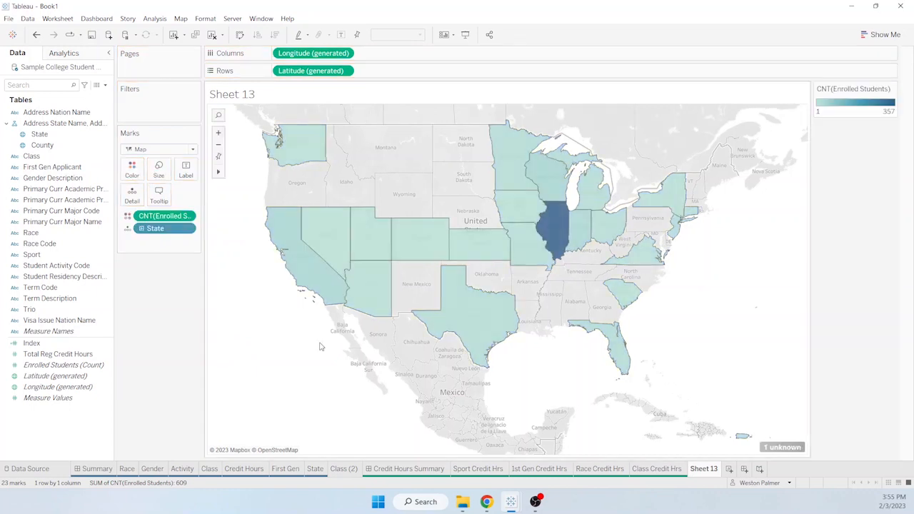
mouse_move(561, 256)
mouse_move(311, 289)
- Examine the map's unknown State value in the Edit Locations settings, leaving the location matches as they are
mouse_move(781, 448)
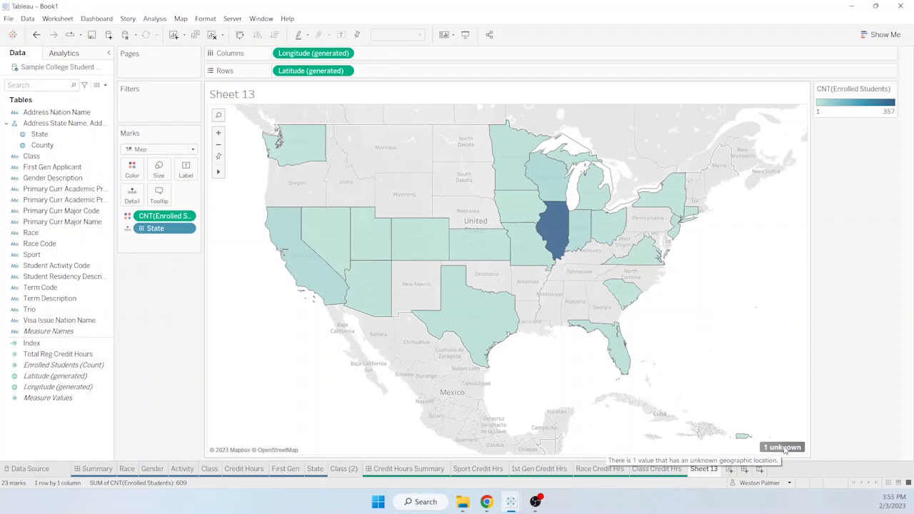
right_click(785, 449)
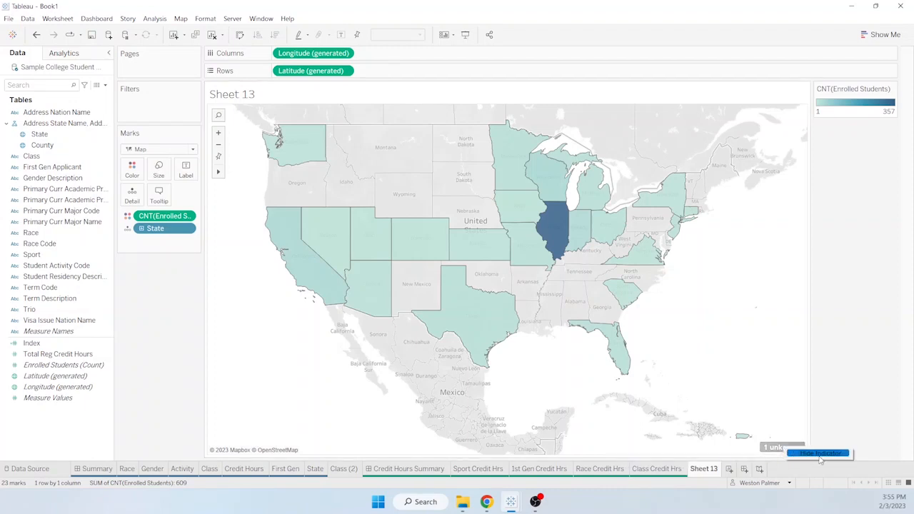
click(781, 423)
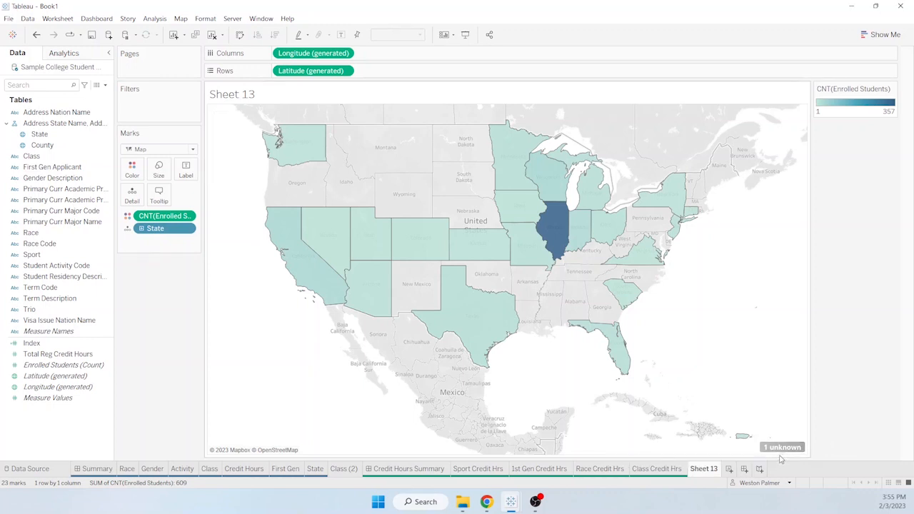
click(782, 449)
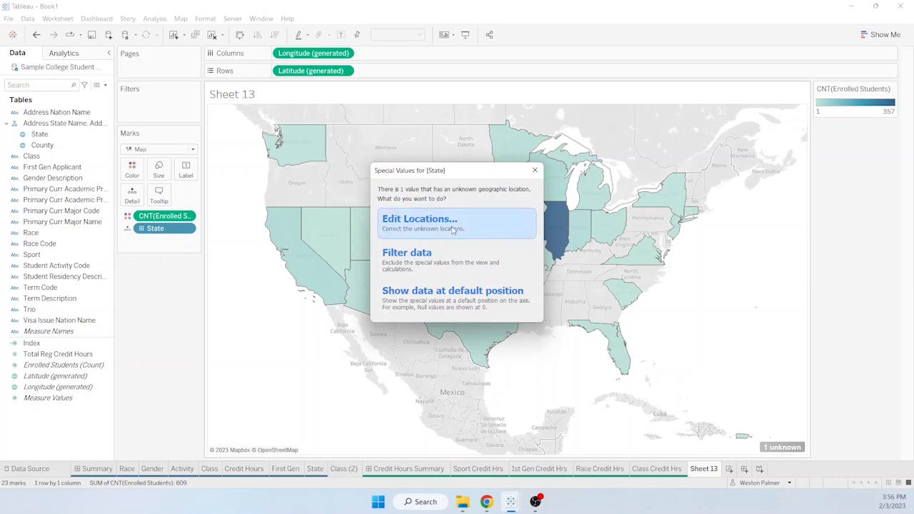
click(452, 230)
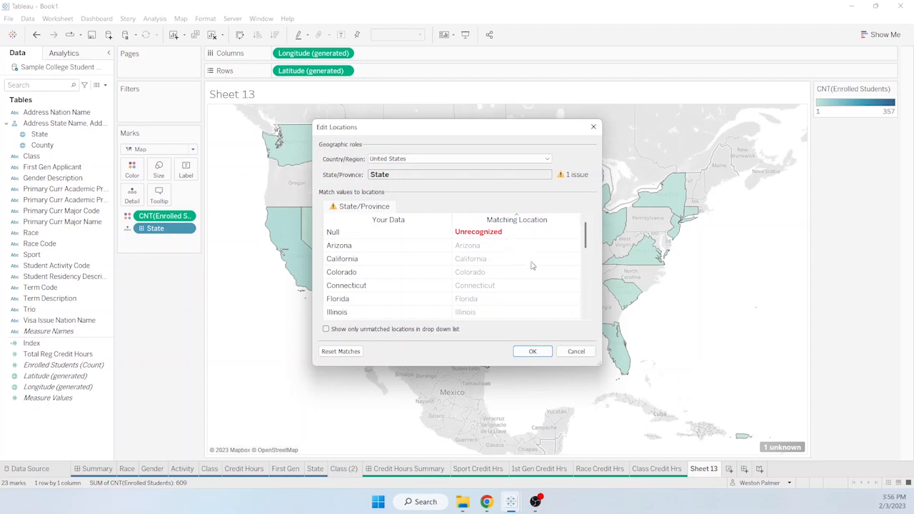
click(532, 351)
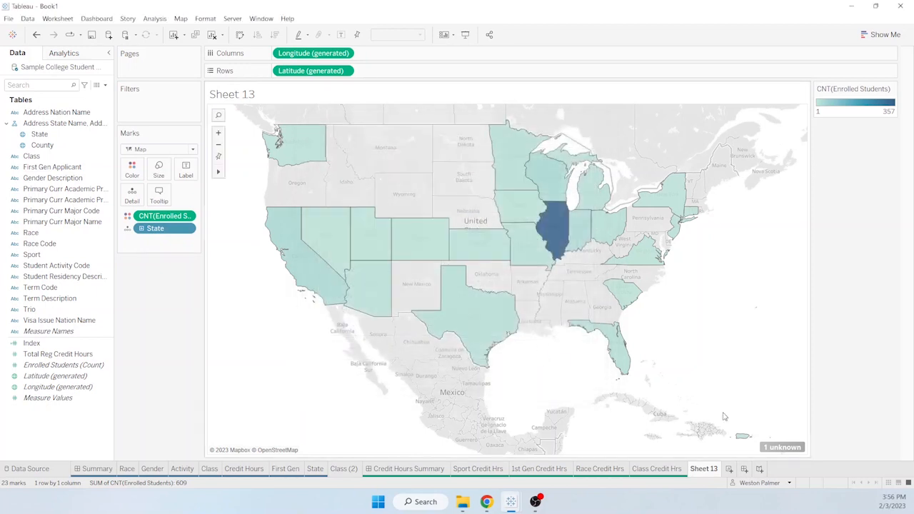
- Hide the map's unknown-location indicator and rename the worksheet as Map
right_click(782, 448)
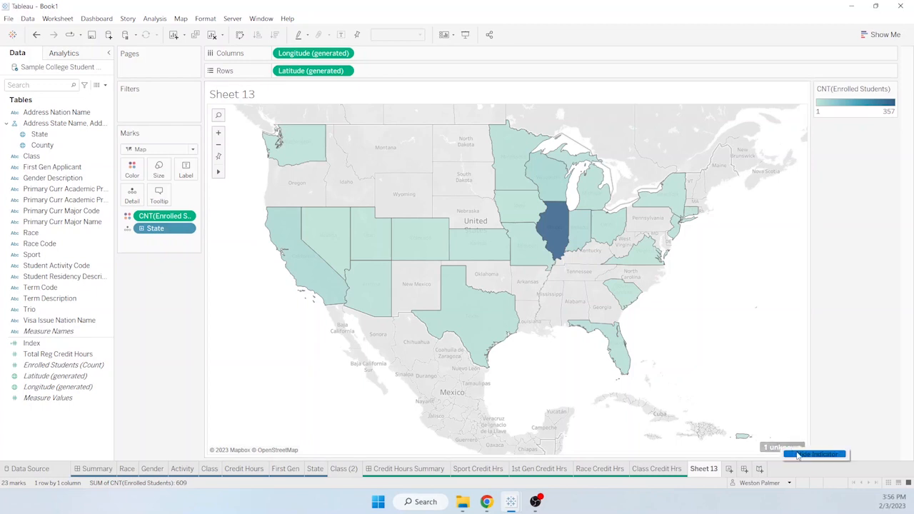
click(797, 454)
double_click(704, 469)
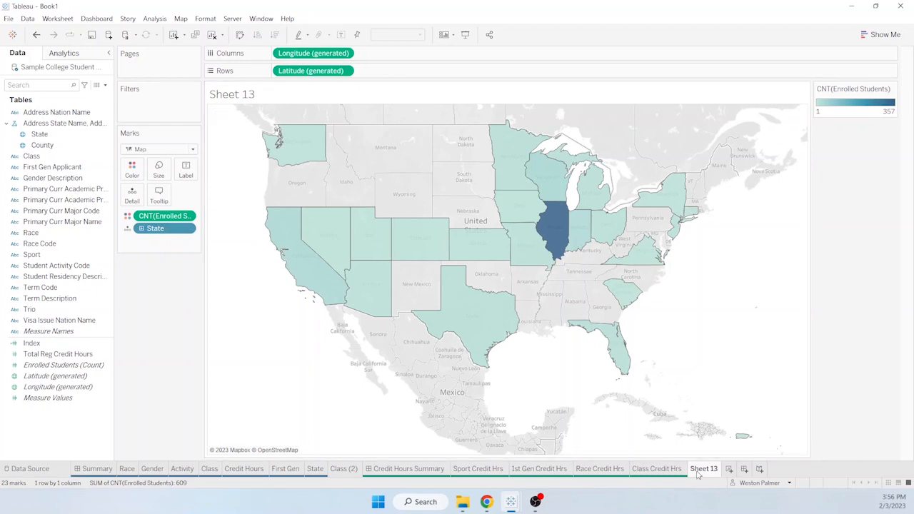
text(Map)
key(Return)
- Create a new worksheet and filter it by State with all values selected
click(714, 468)
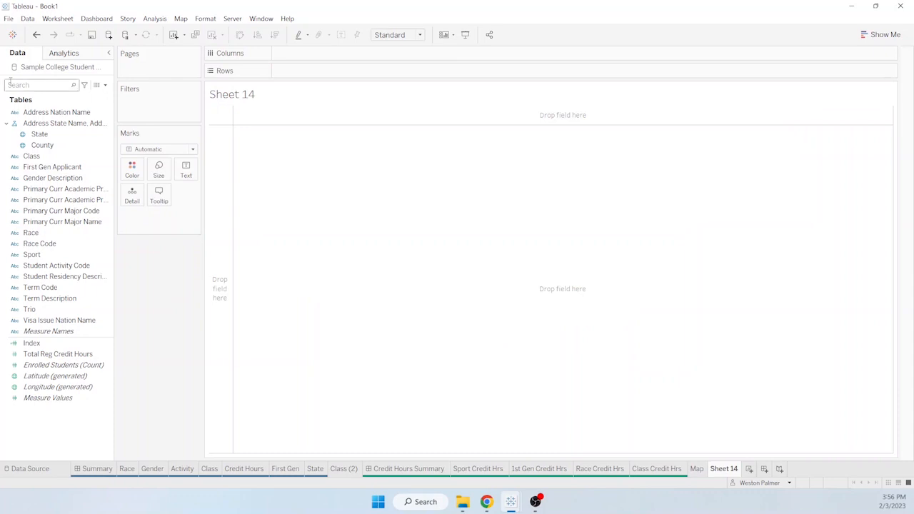
drag(43, 135, 140, 106)
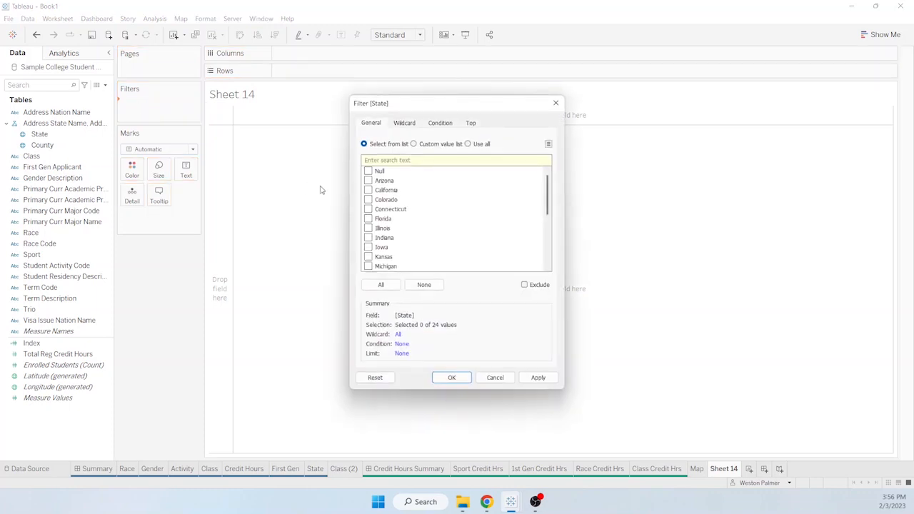
click(389, 289)
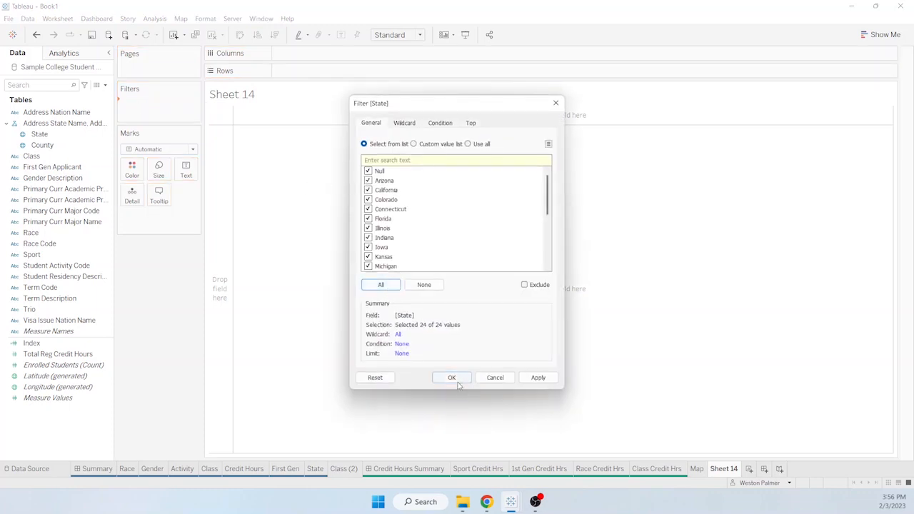
click(449, 378)
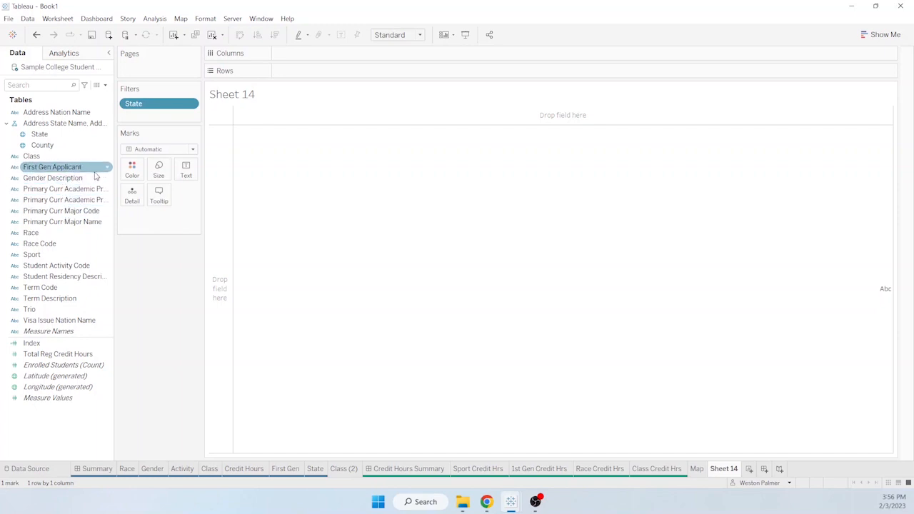
- Build a horizontal bar chart of the Enrolled Students count by Sport and rename the worksheet as Sport Count
drag(57, 255, 311, 72)
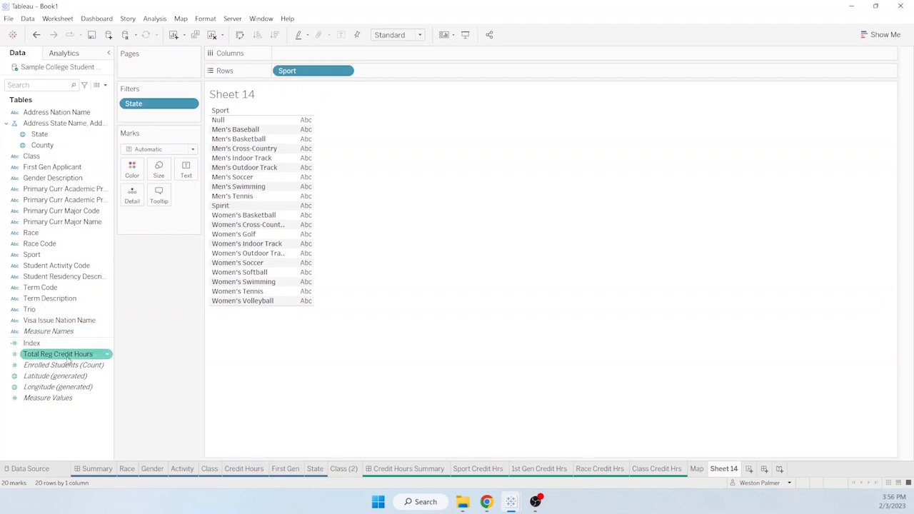
drag(63, 365, 396, 54)
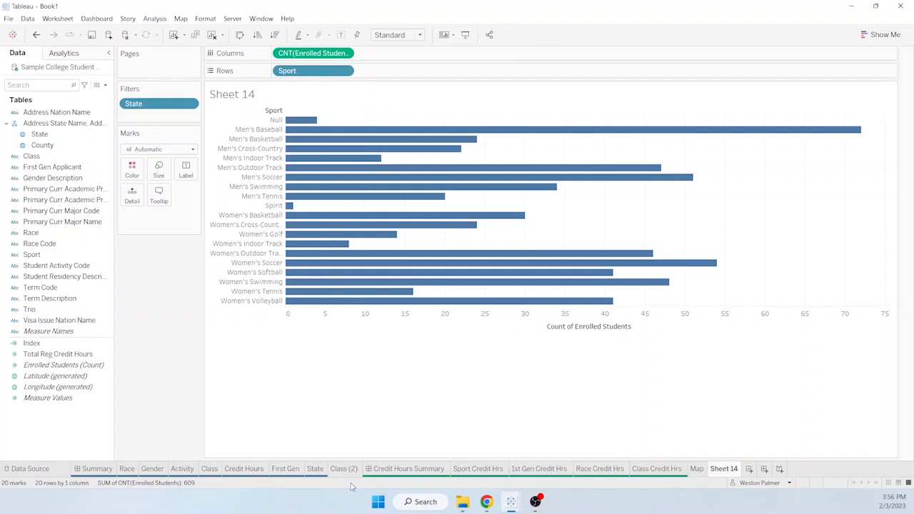
double_click(725, 469)
text(Sport Count)
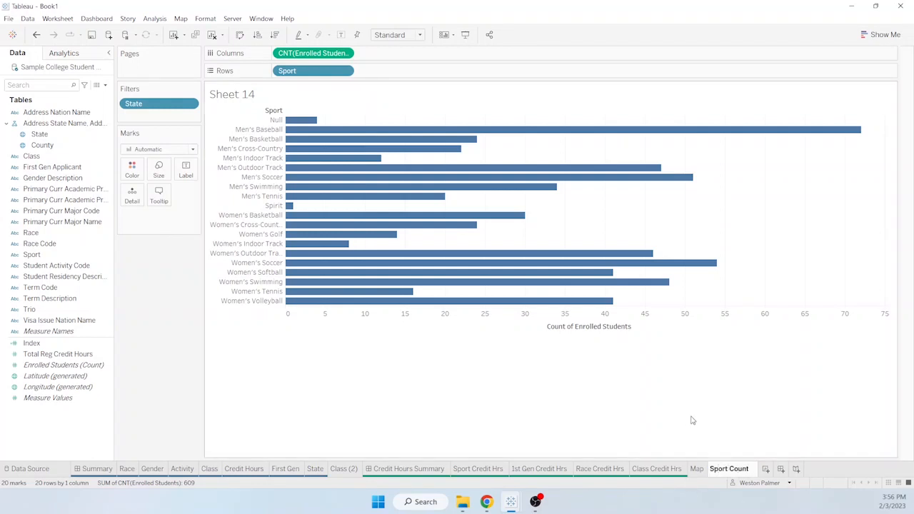
key(Return)
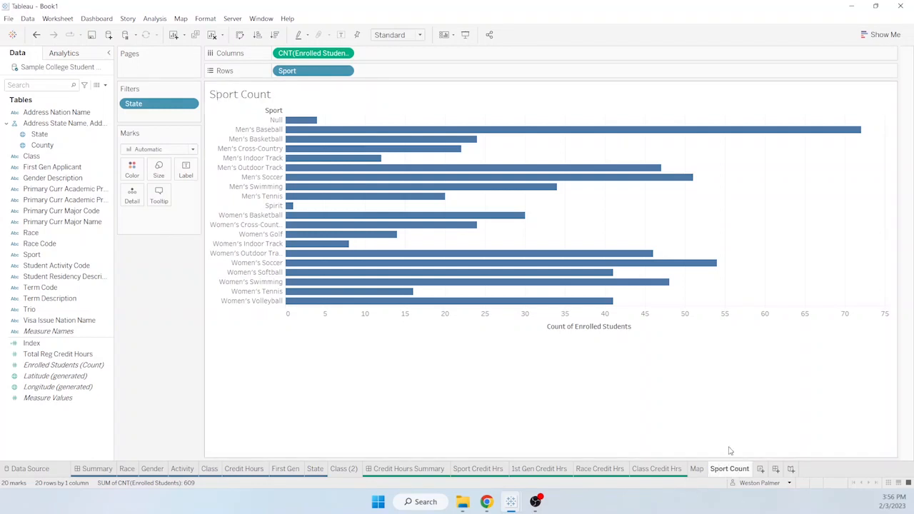
- Create a new dashboard, place it before the Map sheet, and name it Recruiting
click(777, 470)
drag(777, 473, 694, 475)
double_click(717, 469)
text(Recruiting)
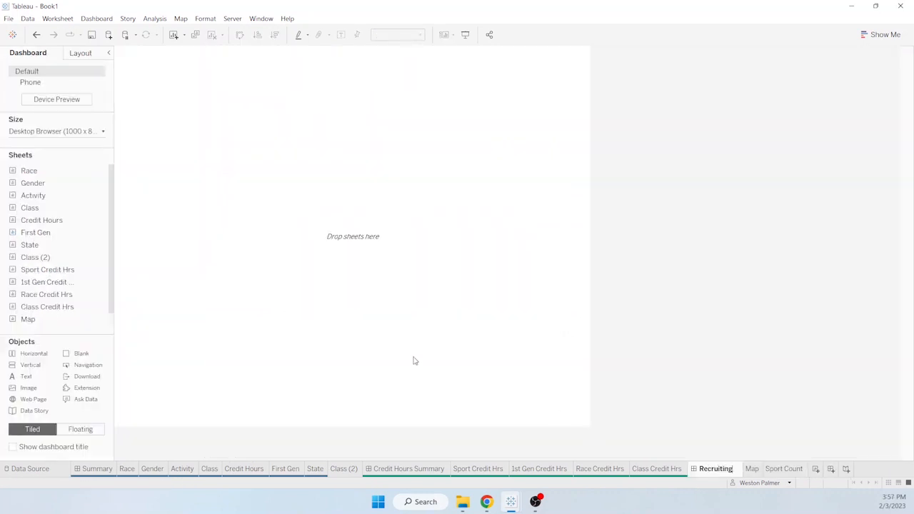
key(Return)
- Set the Recruiting dashboard's size to Automatic
click(103, 132)
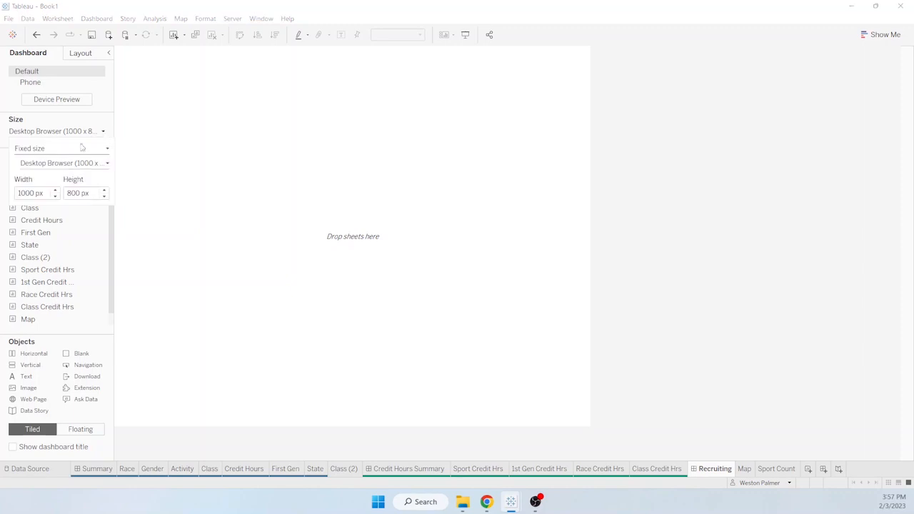
click(67, 150)
click(61, 170)
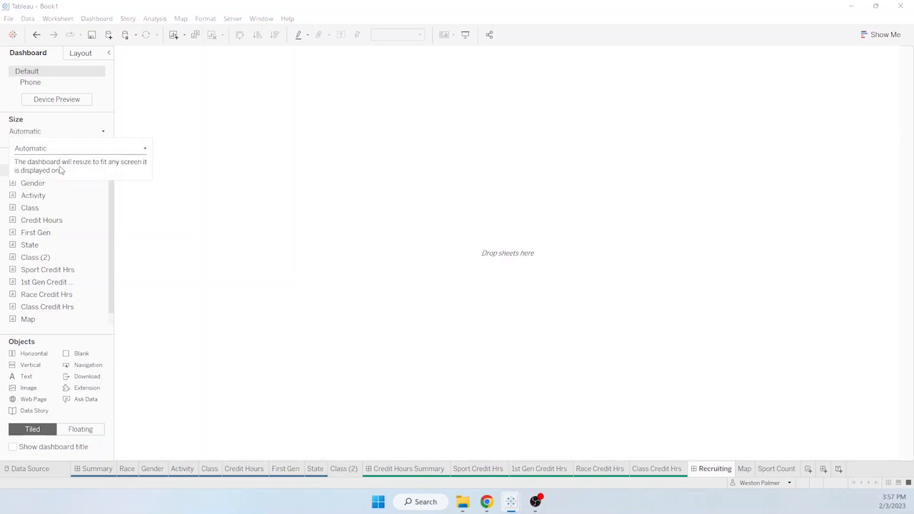
click(122, 250)
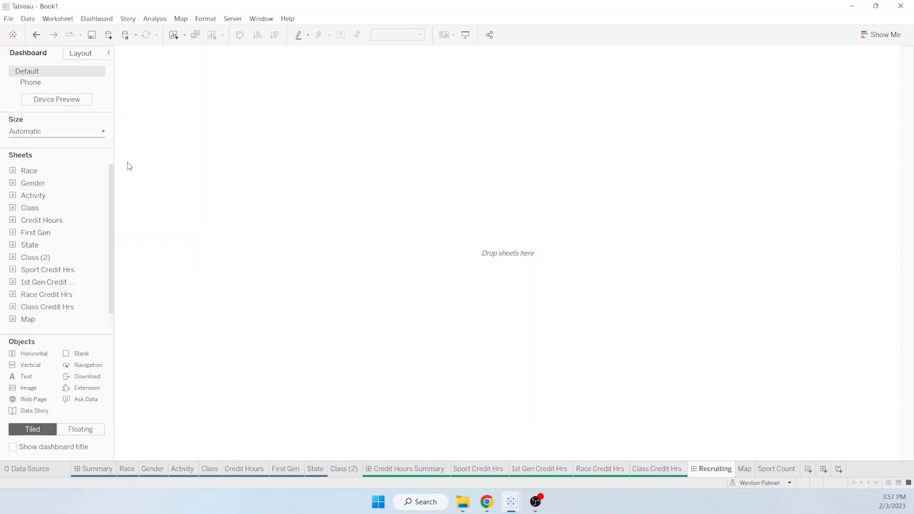
- Add the Map sheet to the empty Recruiting dashboard
mouse_move(86, 272)
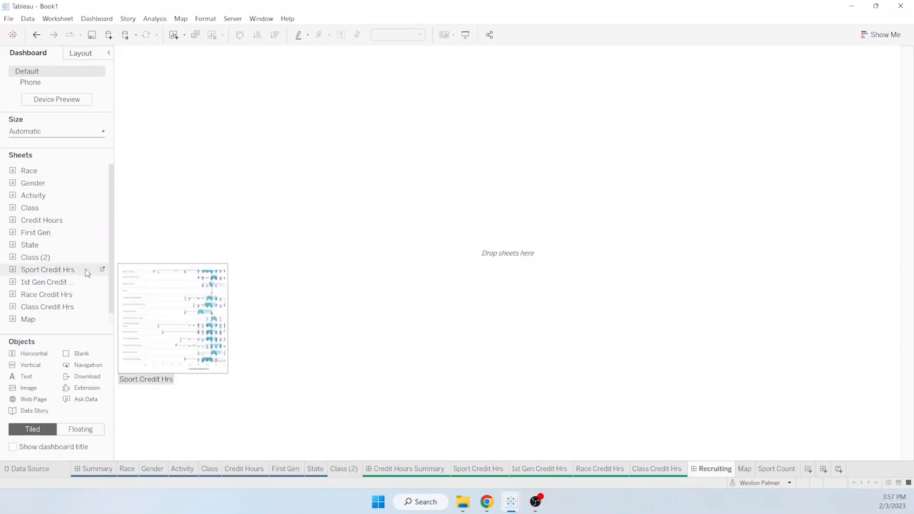
mouse_move(101, 303)
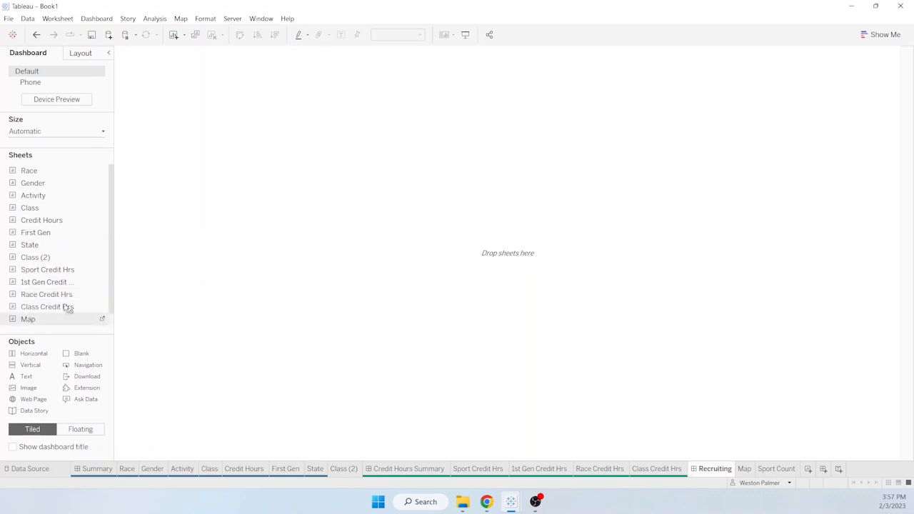
drag(65, 319, 196, 245)
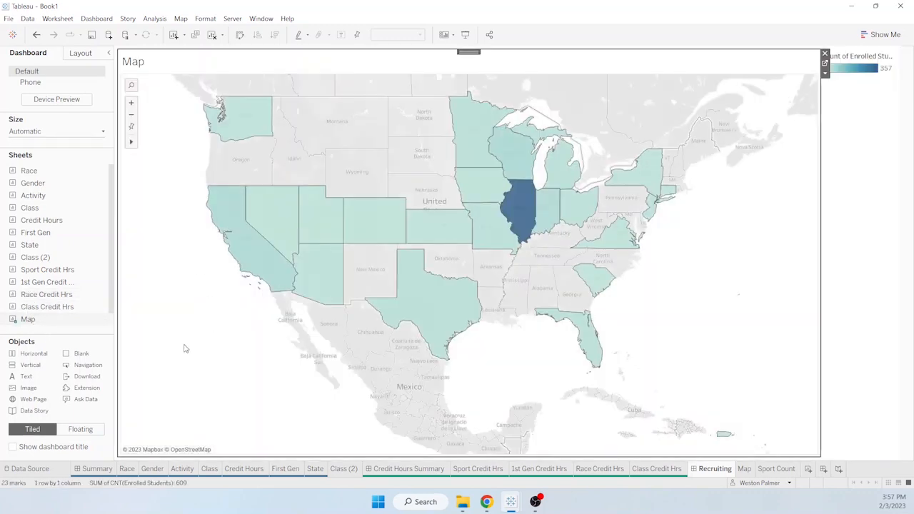
- Examine the dashboard's item hierarchy, expanding the tiled, horizontal and vertical containers to see which hold the map and the colour legend
click(865, 59)
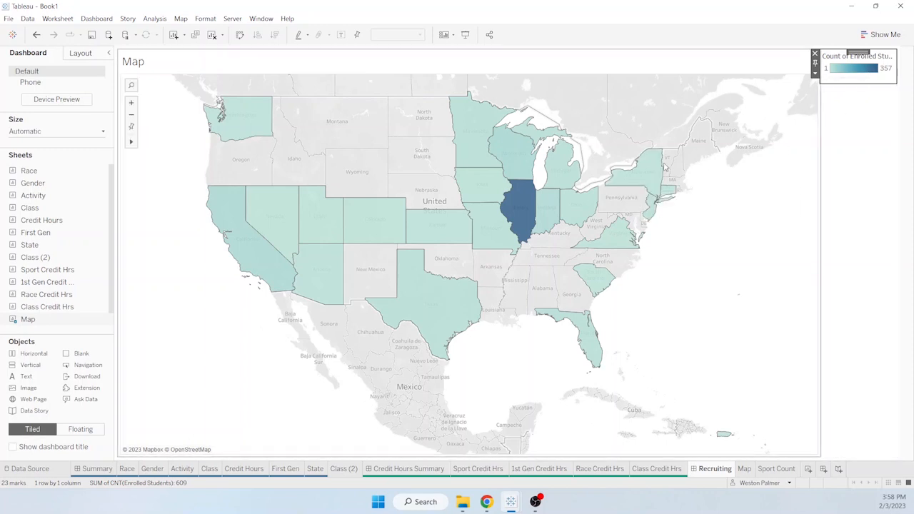
mouse_move(530, 226)
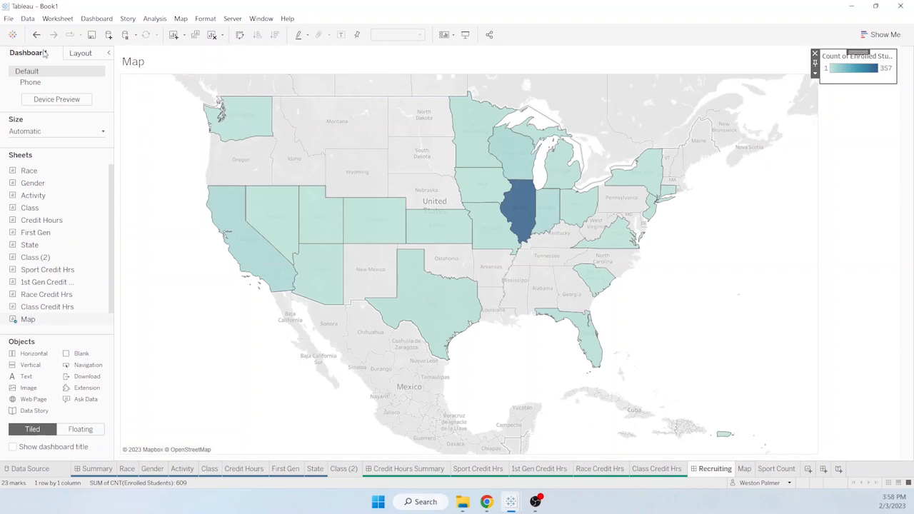
click(81, 53)
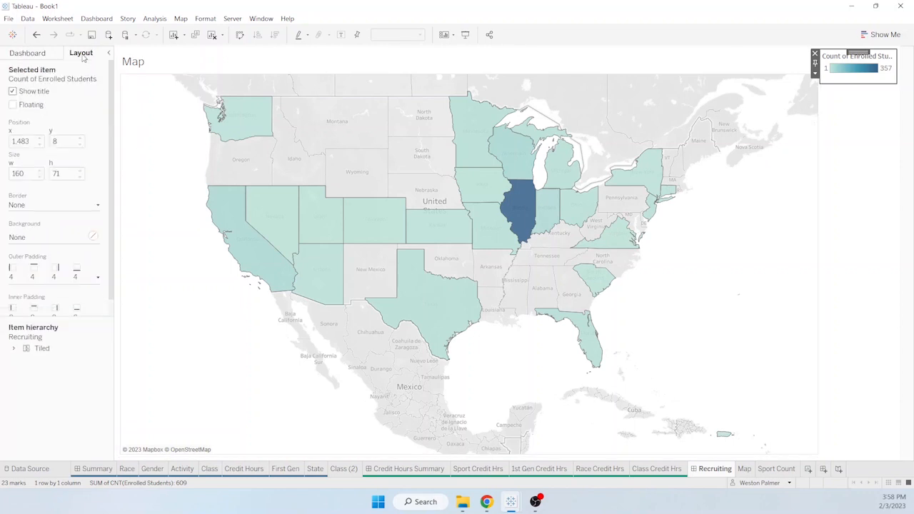
click(13, 349)
click(24, 361)
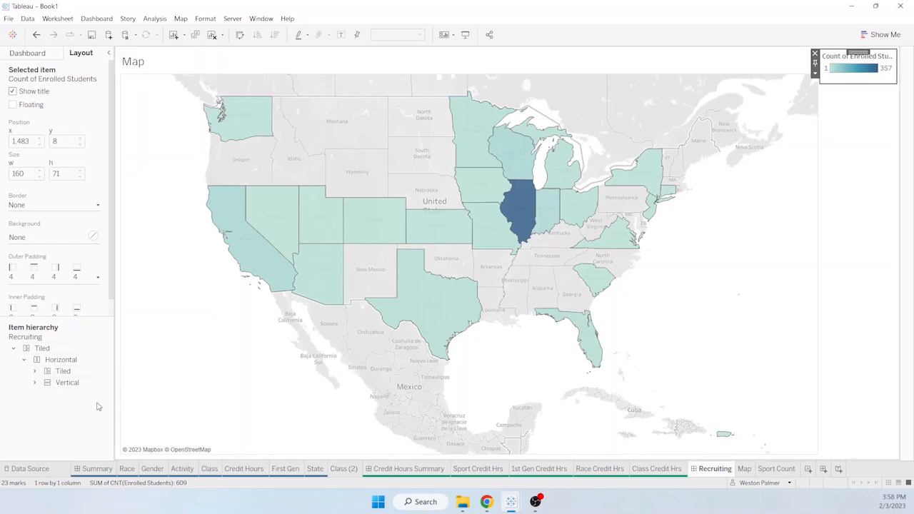
click(61, 360)
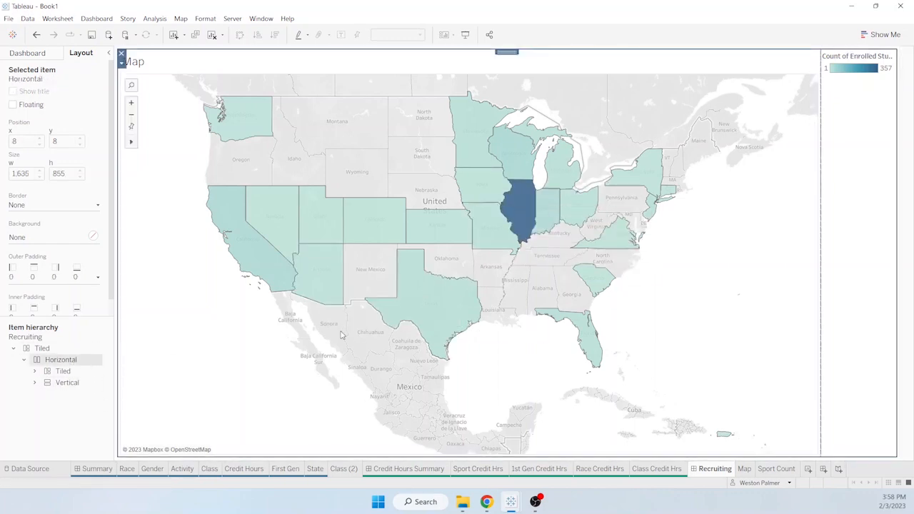
click(34, 371)
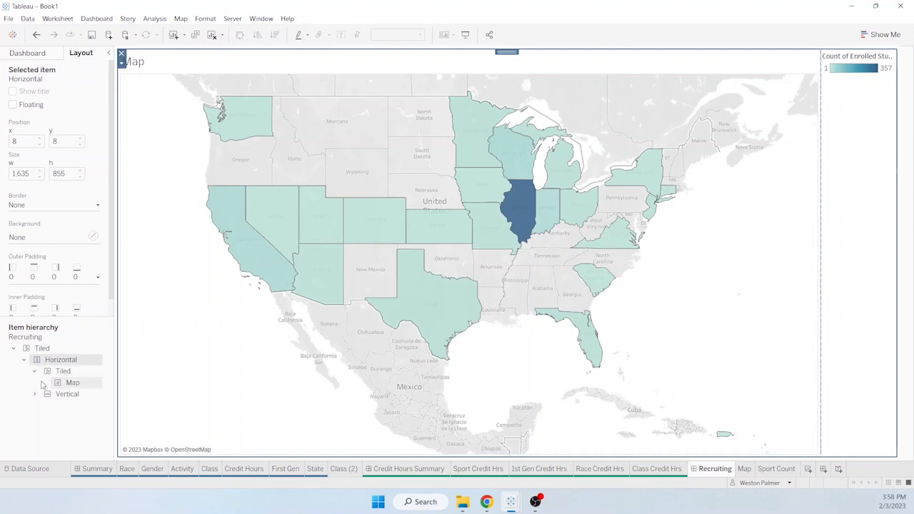
click(65, 372)
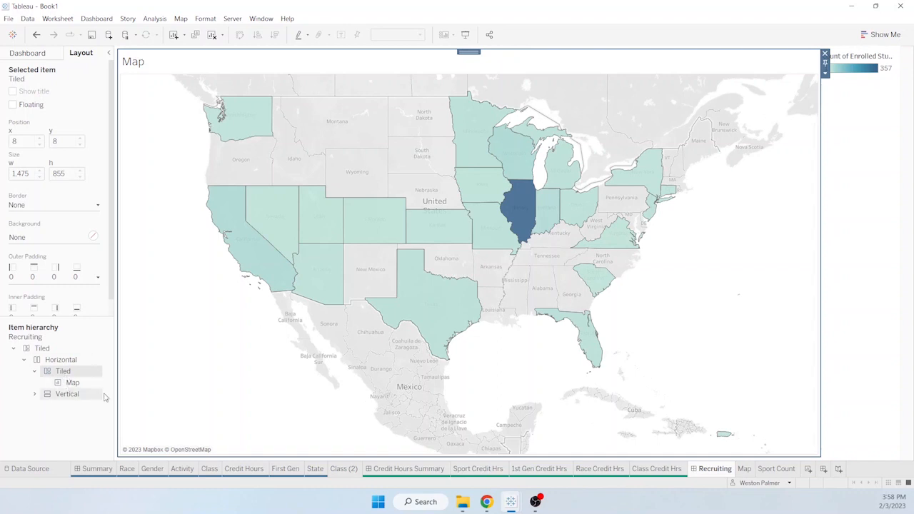
click(34, 394)
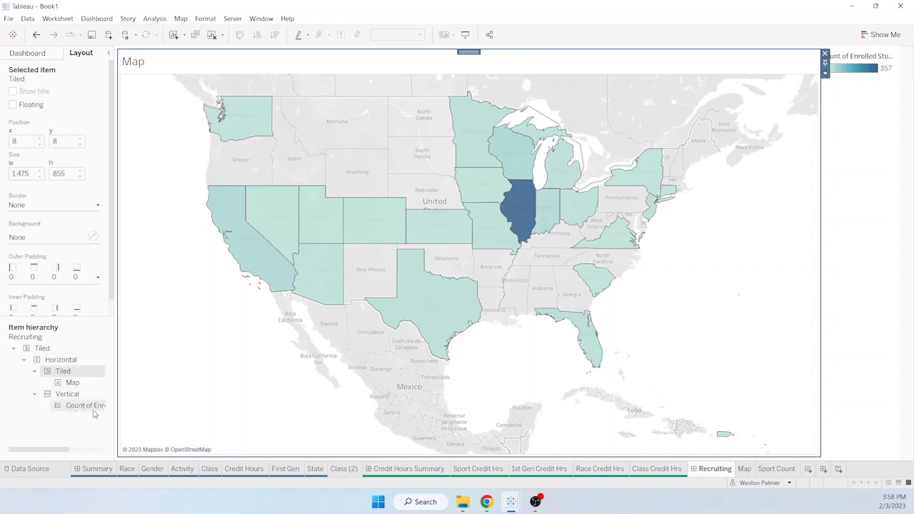
click(861, 135)
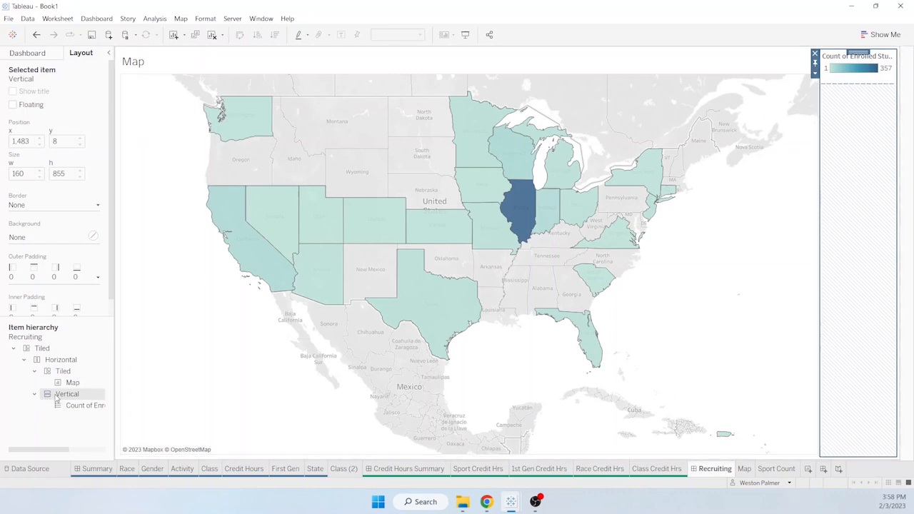
- Add the Sport Count sheet to the vertical container, directly below the map's colour legend
click(30, 54)
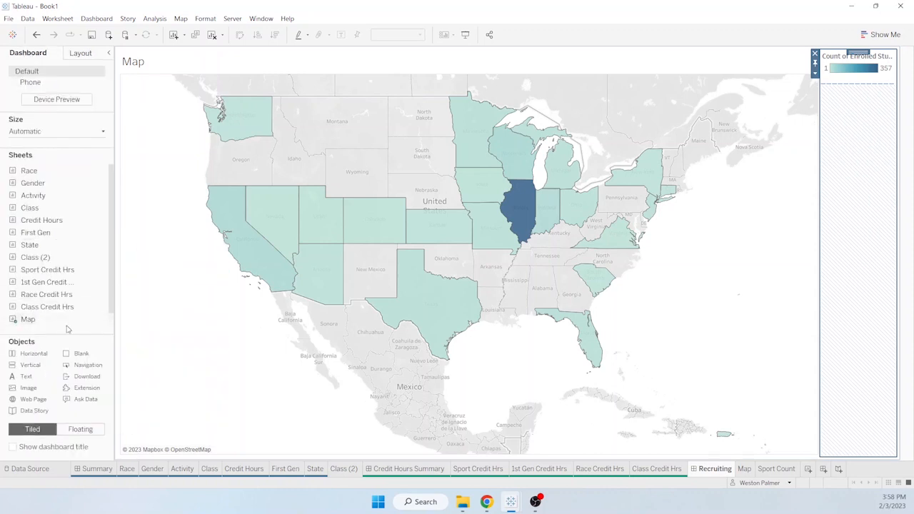
mouse_move(59, 320)
drag(32, 325, 857, 163)
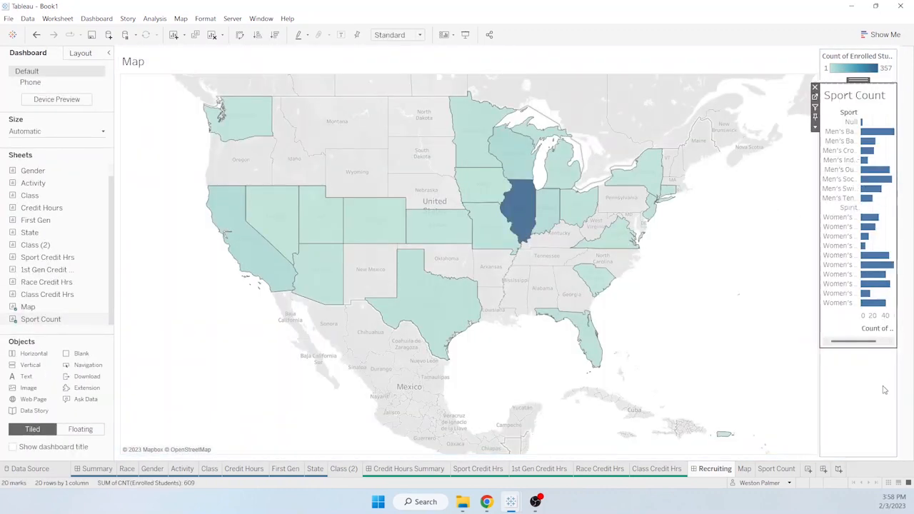
click(79, 53)
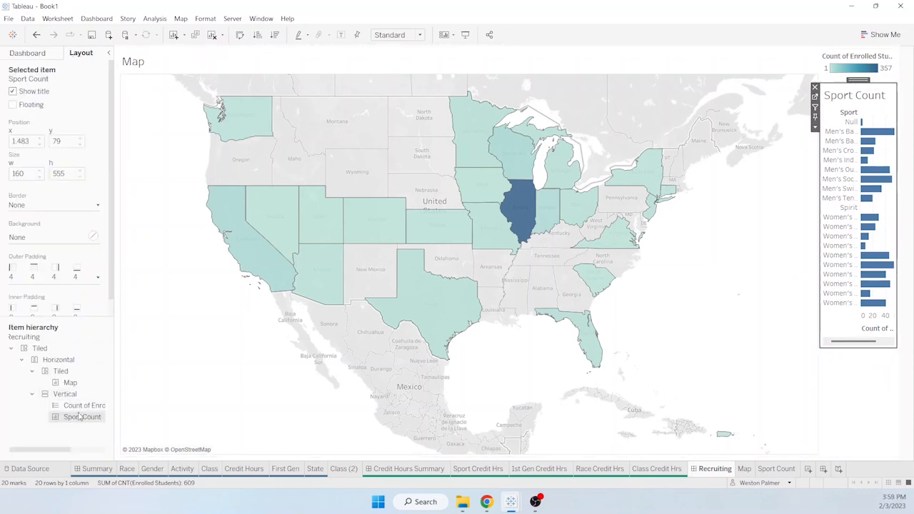
- Remove the Count of Enrolled Students colour legend and widen the Sport Count chart until its sport names are readable
click(860, 61)
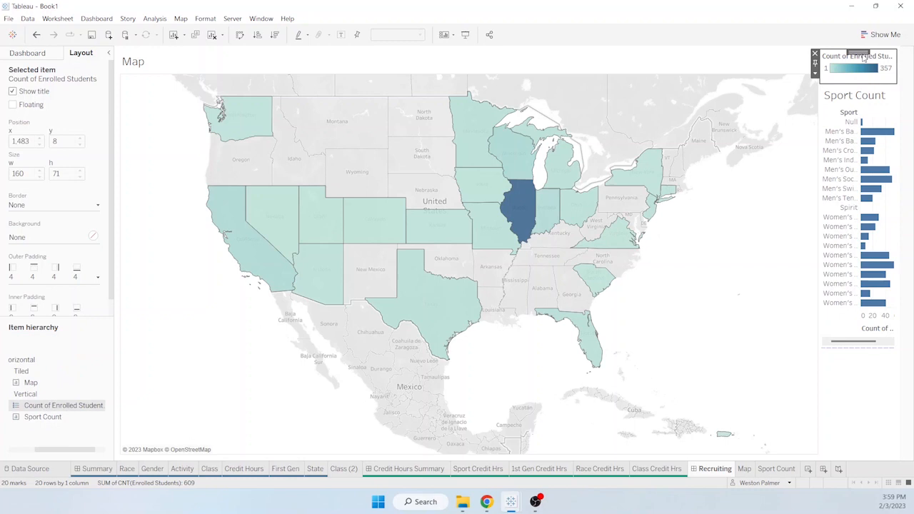
click(815, 54)
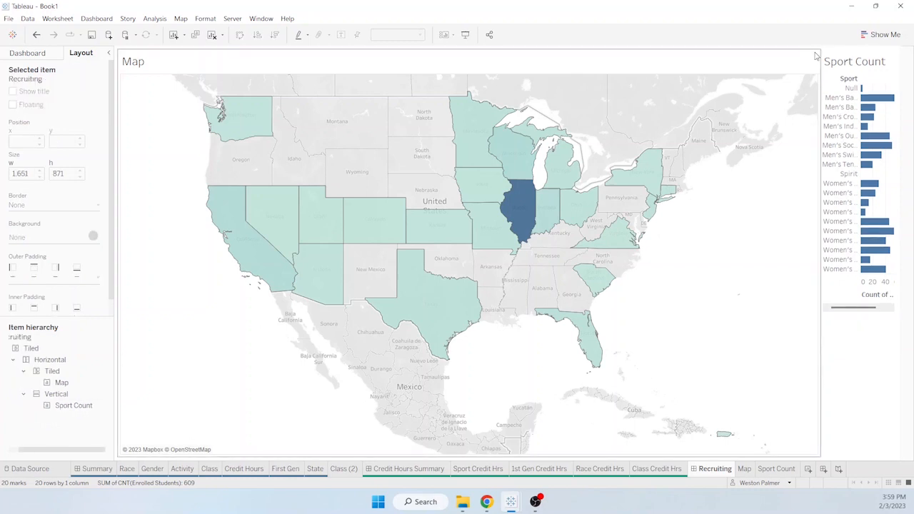
drag(821, 351, 727, 353)
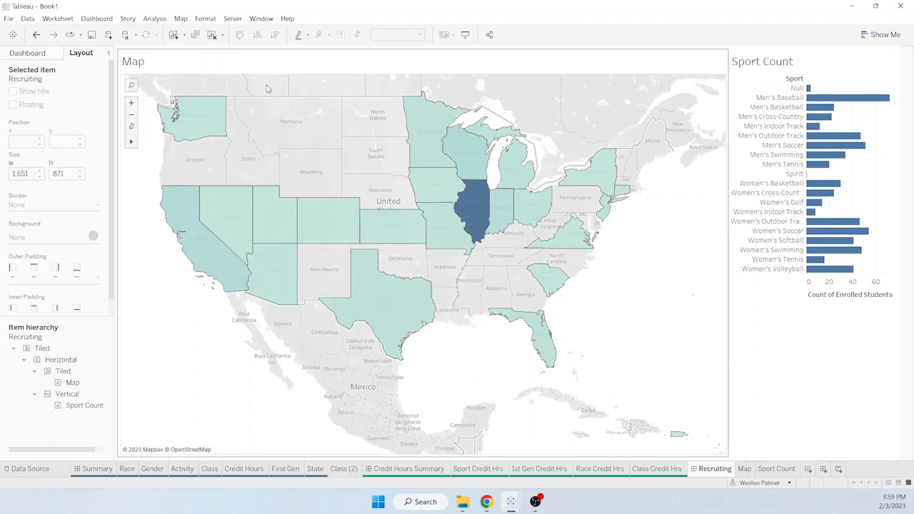
- Use the Map sheet as a filter for the Recruiting dashboard
click(308, 67)
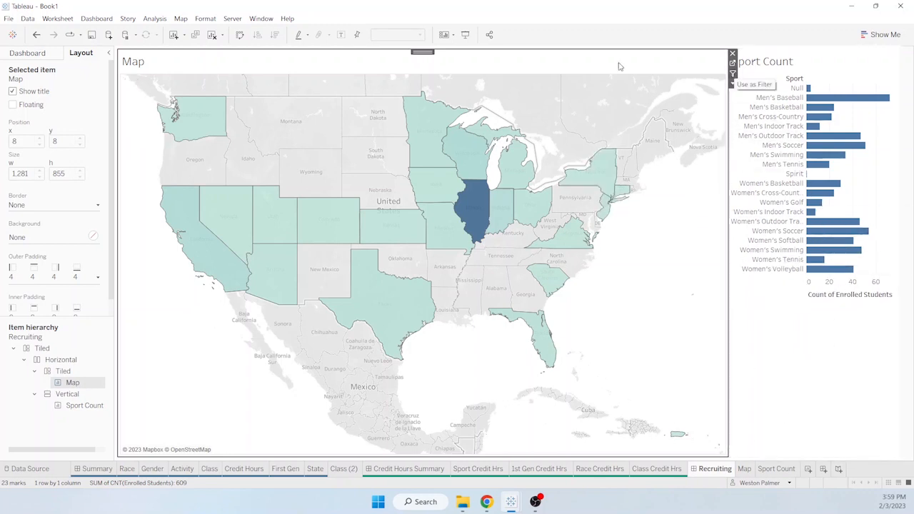
click(97, 20)
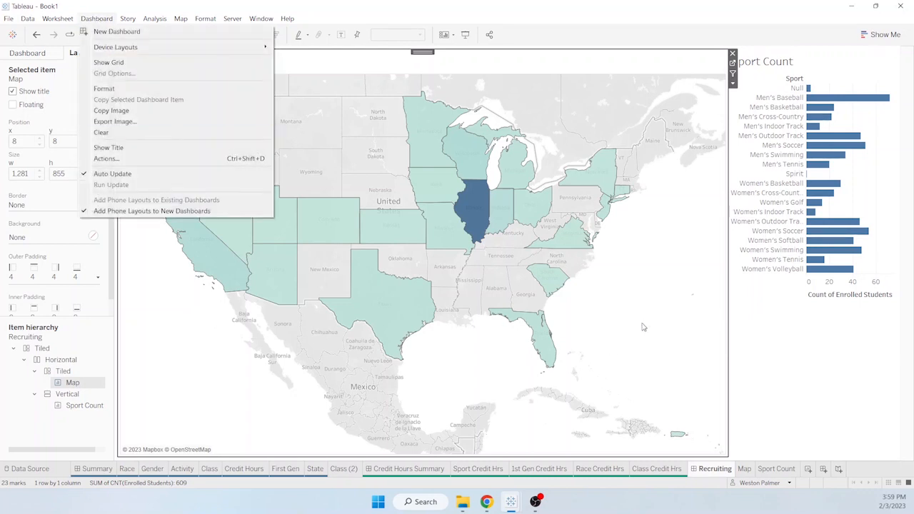
click(662, 294)
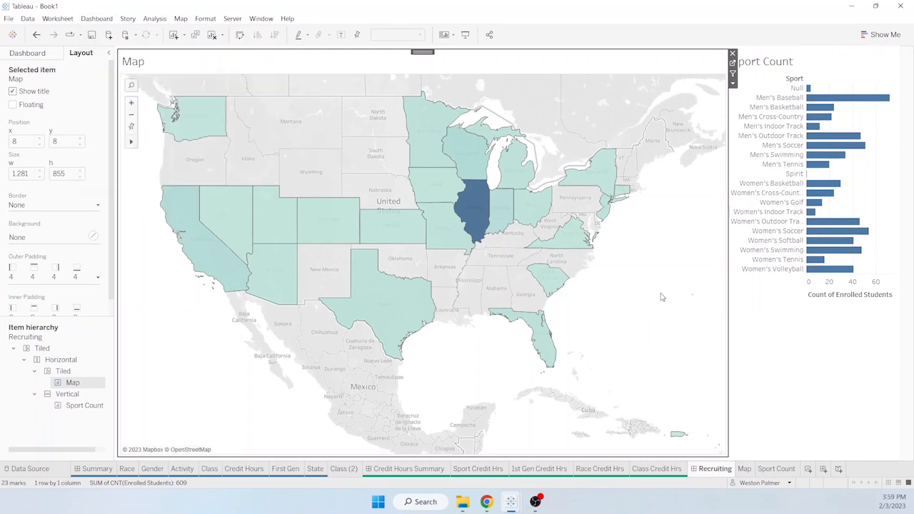
click(733, 75)
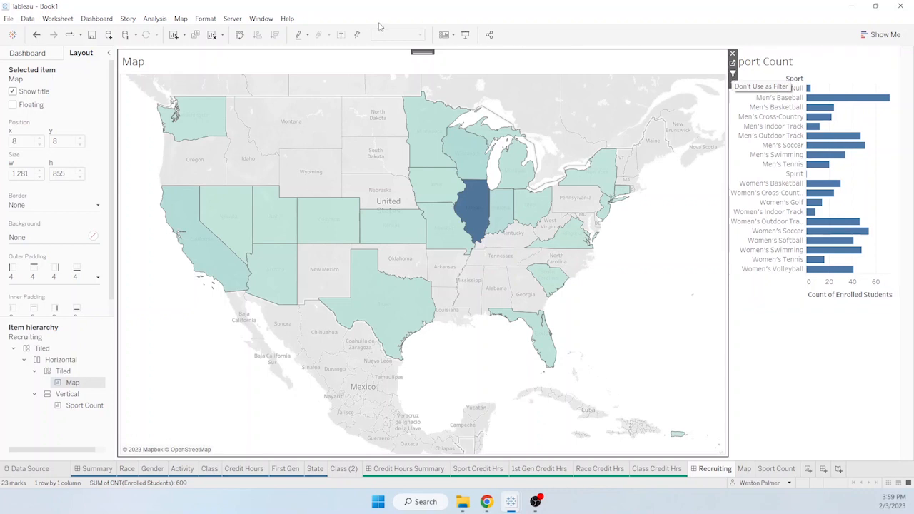
- Open the generated filter action for editing and rename it as Select Recruiting State
click(97, 18)
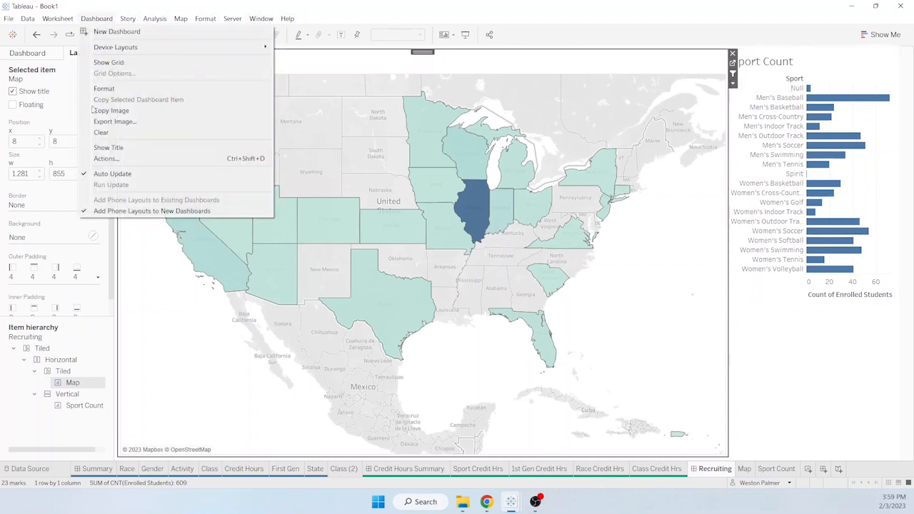
click(108, 159)
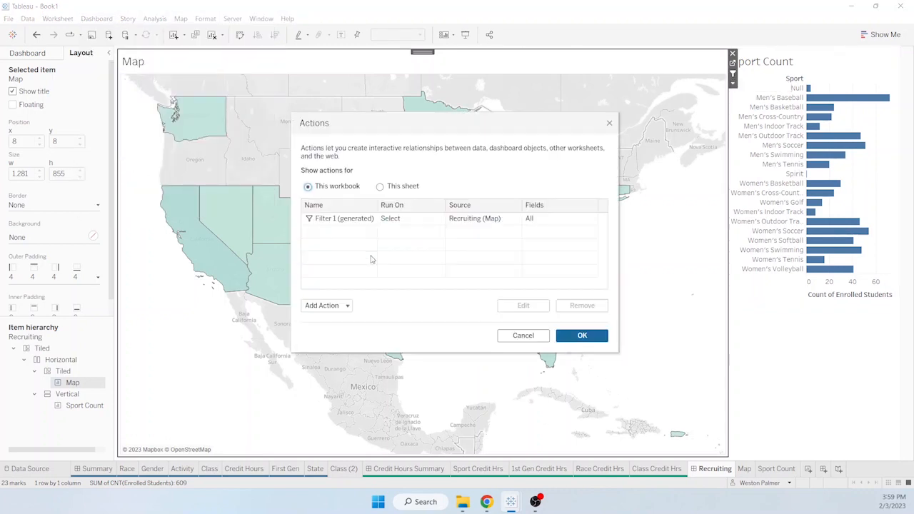
click(348, 222)
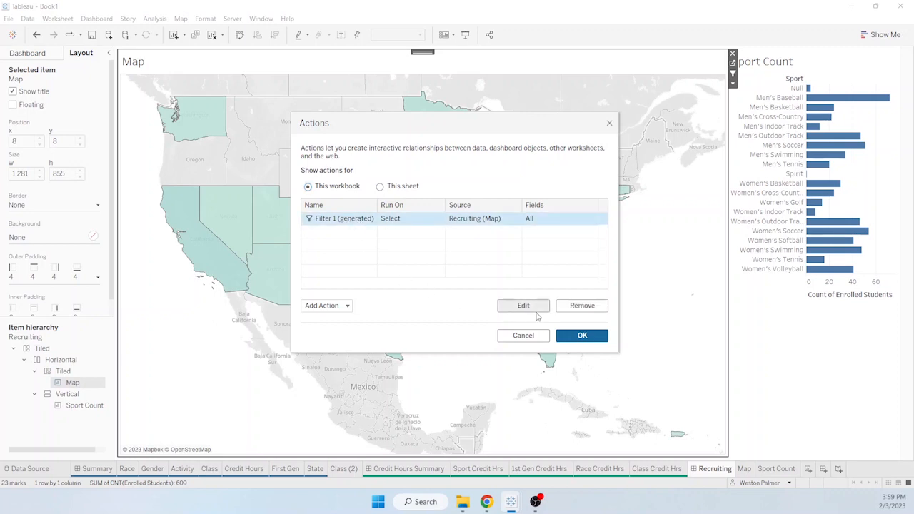
click(534, 307)
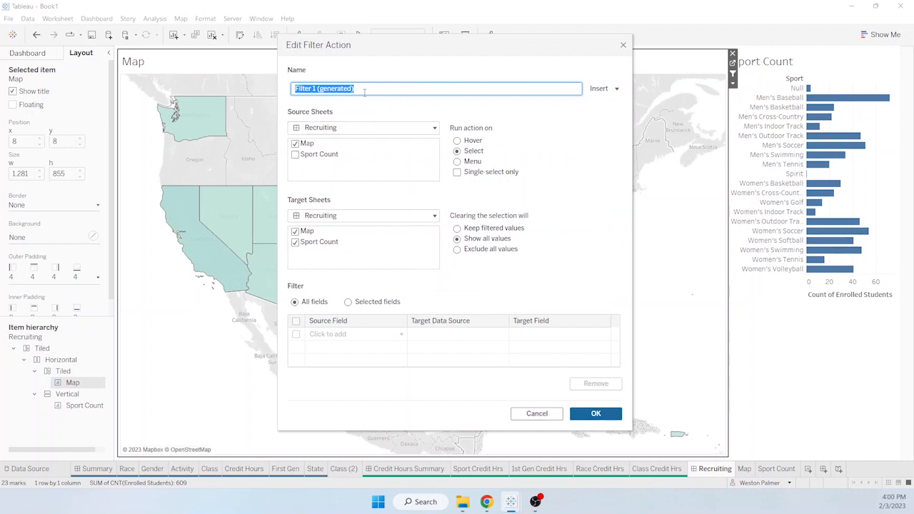
text(Select Recruiting State)
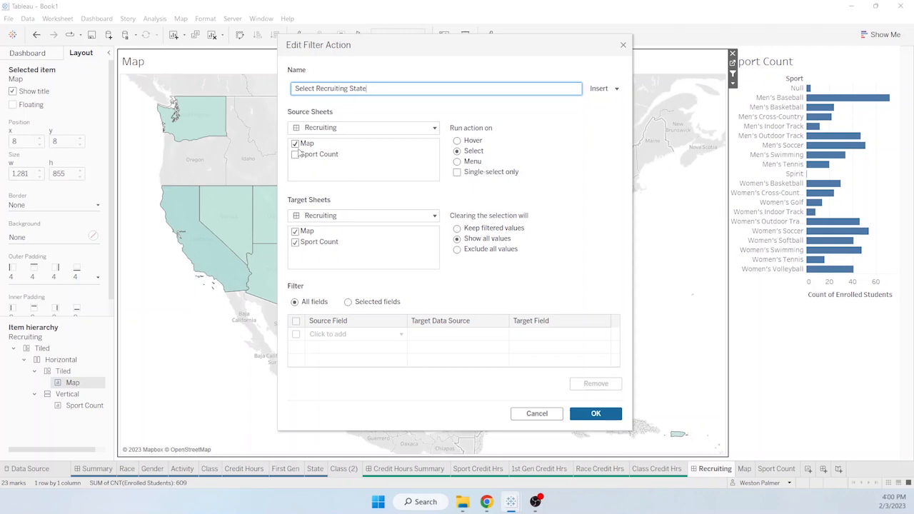
- Restrict the filter action's target to Sport Count, have a cleared selection show all values, and save the action
click(297, 232)
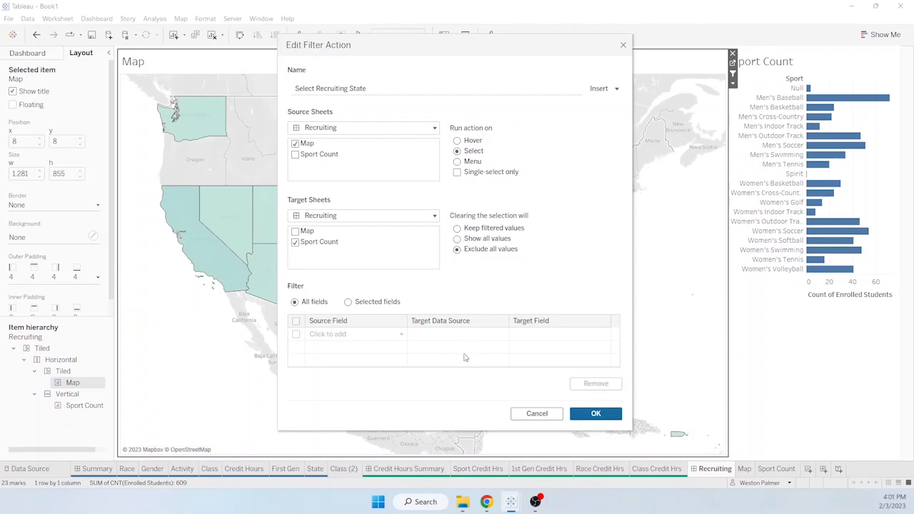
click(457, 241)
click(608, 417)
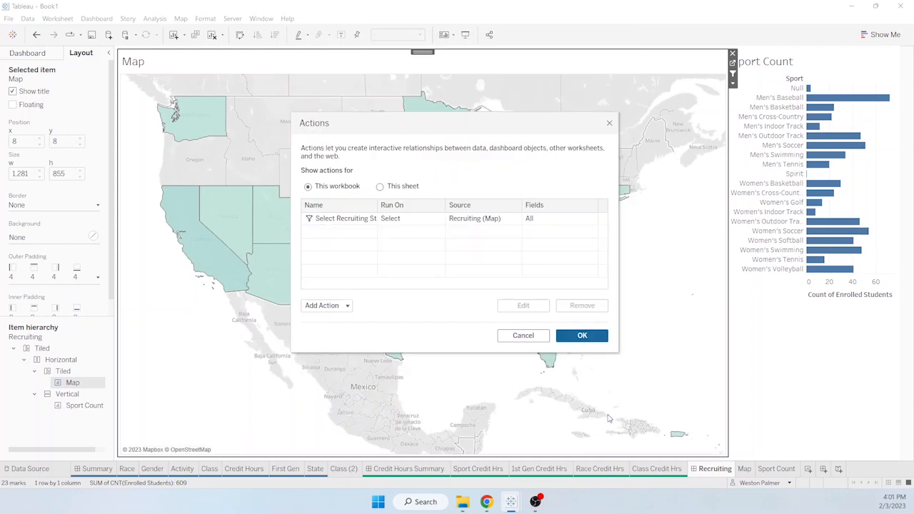
click(598, 336)
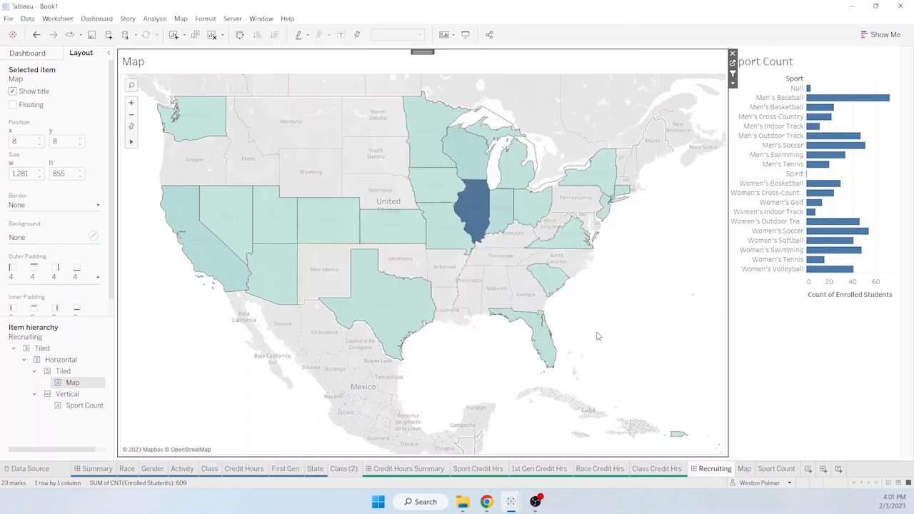
- Test the filter action by selecting and clearing Texas and Virginia on the map, inspecting the sport bars, and selecting Illinois
click(388, 318)
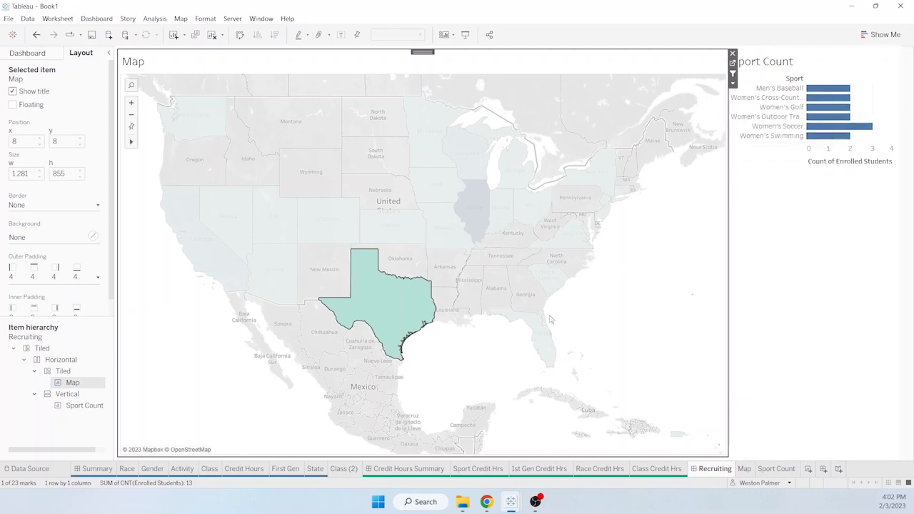
click(397, 306)
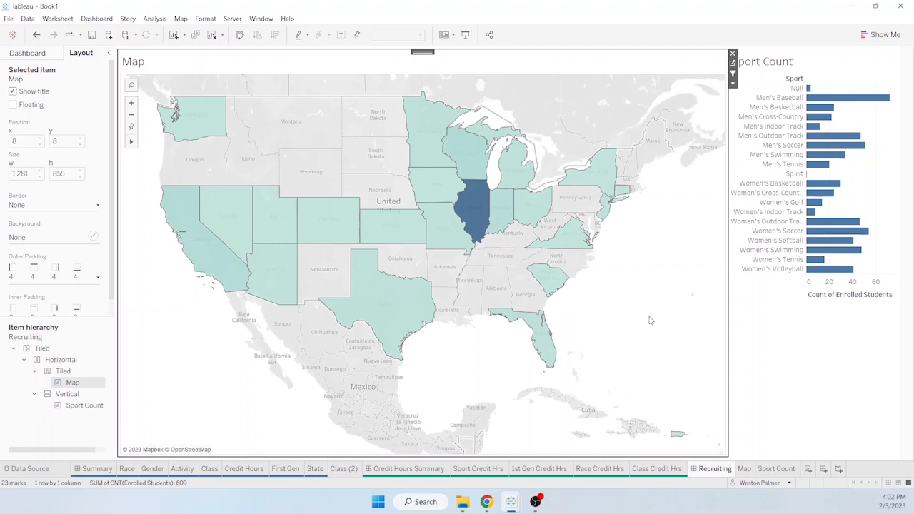
click(569, 247)
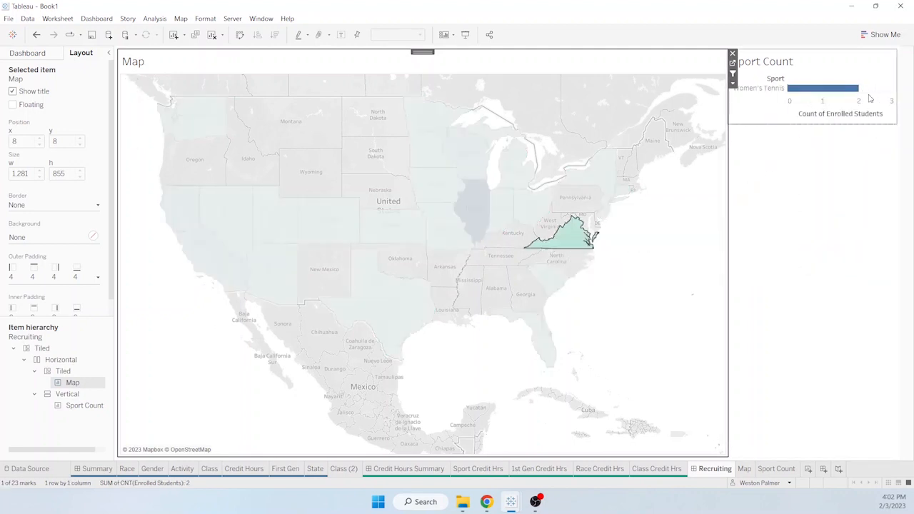
click(590, 239)
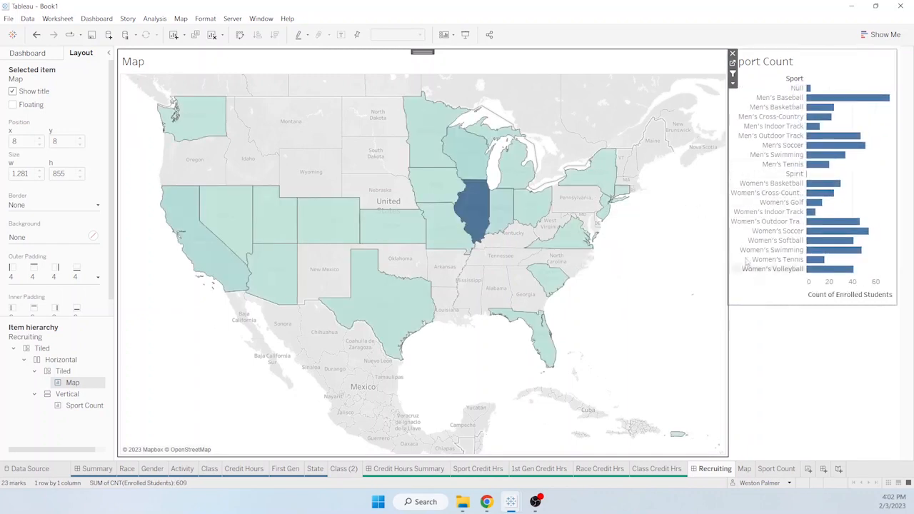
click(603, 193)
click(602, 190)
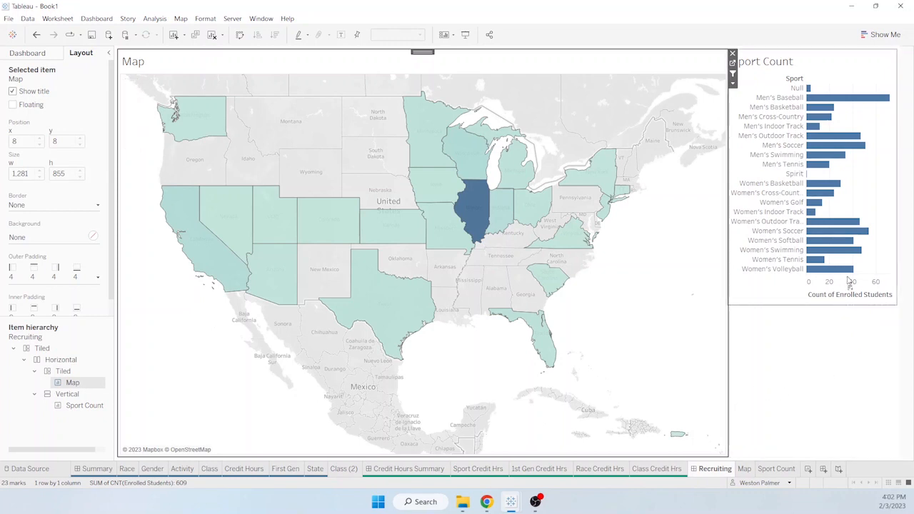
mouse_move(851, 277)
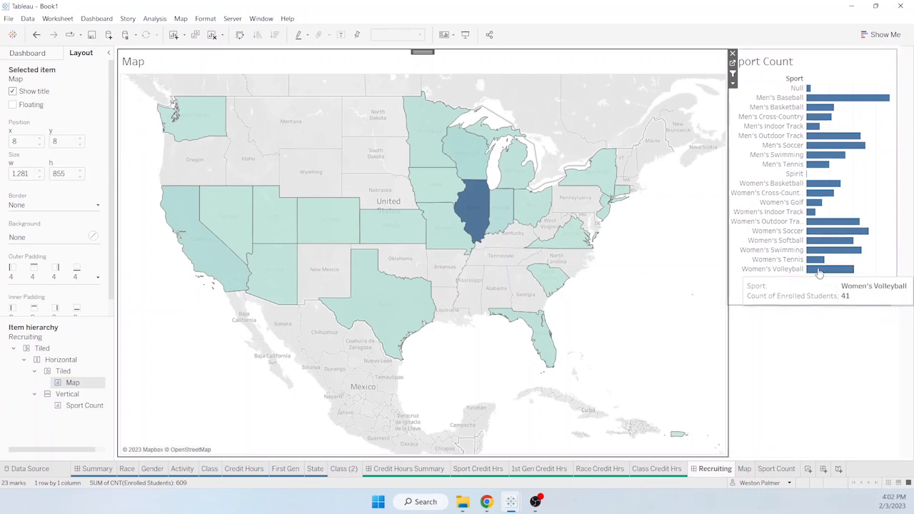
mouse_move(815, 252)
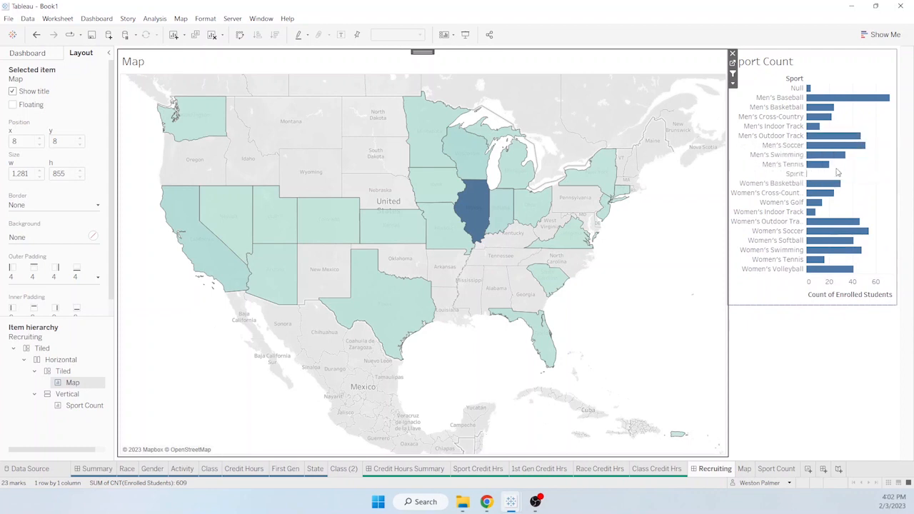
click(474, 214)
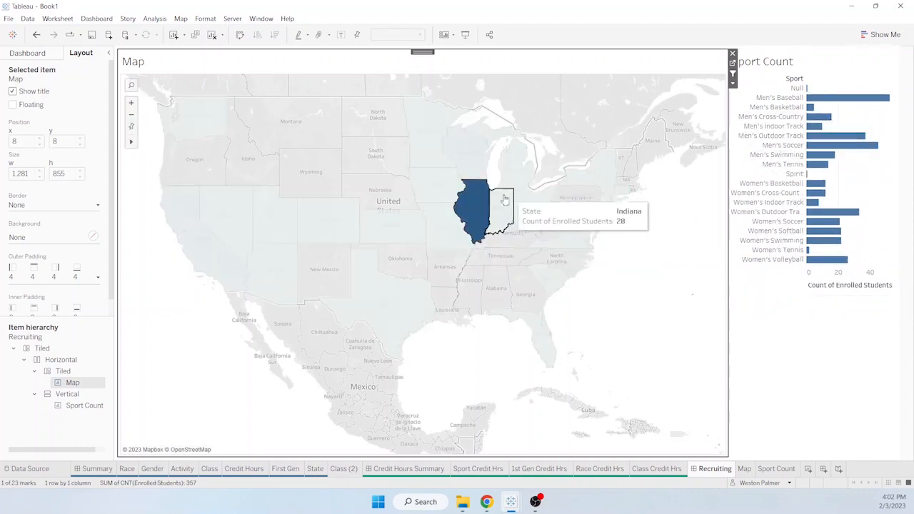
- Clear the Illinois selection on the map, select Texas to examine its sport bars, and clear Texas again
click(474, 213)
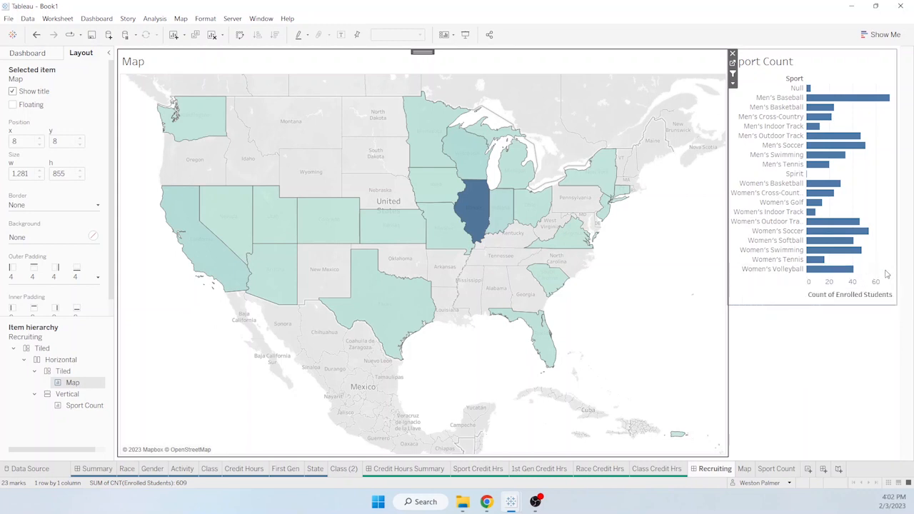
click(364, 315)
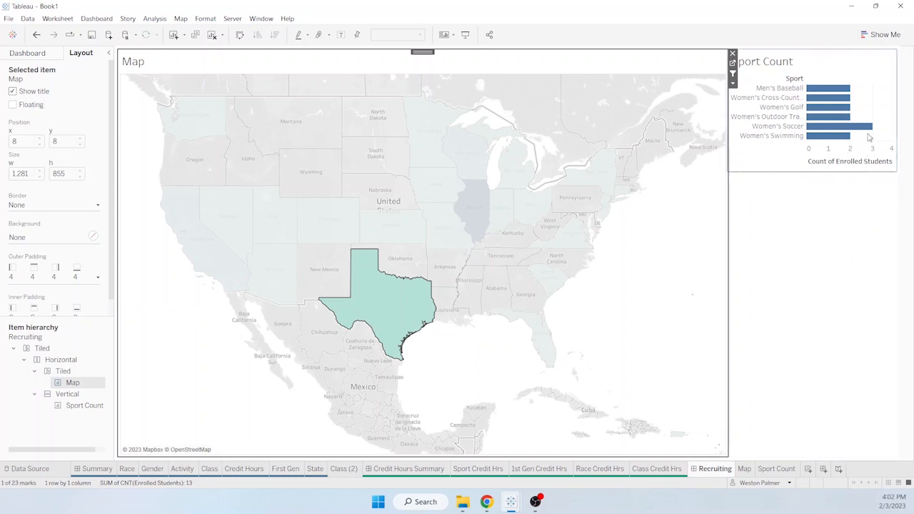
mouse_move(870, 133)
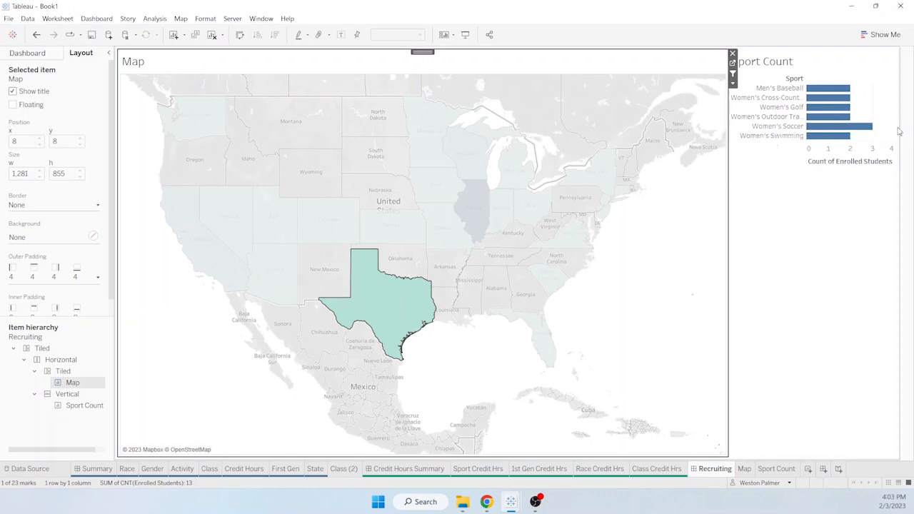
click(377, 307)
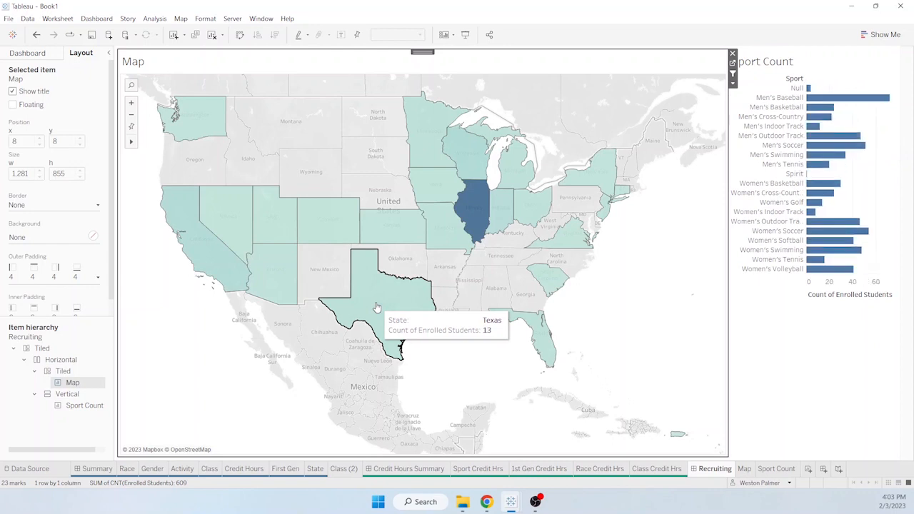
- Go to the Sport Count sheet from the dashboard and remove its State filter, keeping the Action (State) filter
click(808, 66)
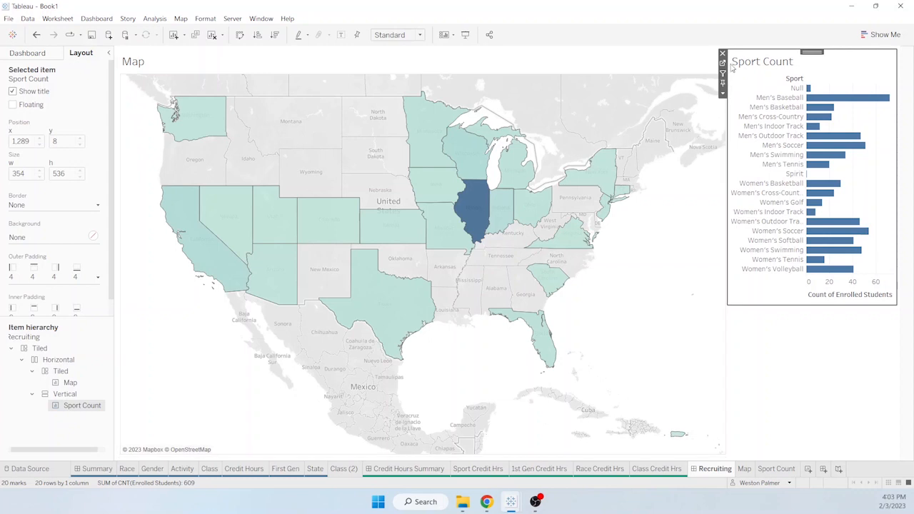
click(723, 65)
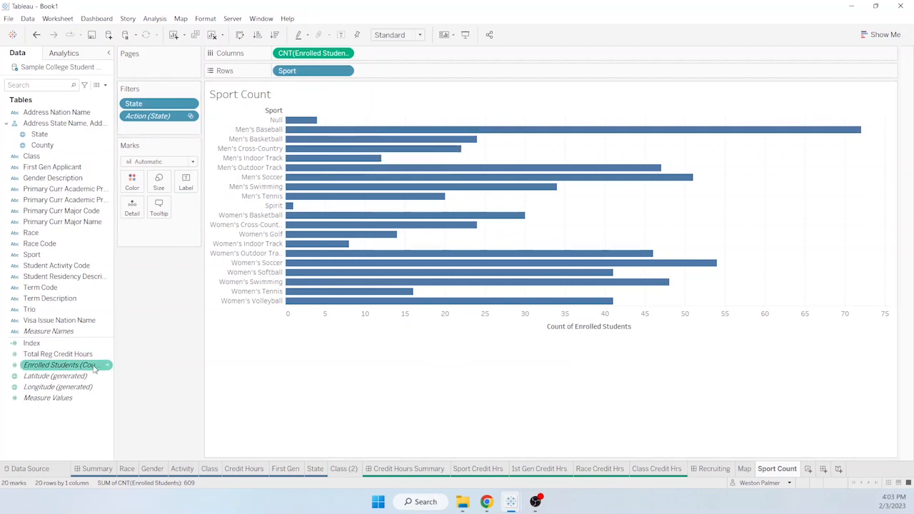
mouse_move(92, 369)
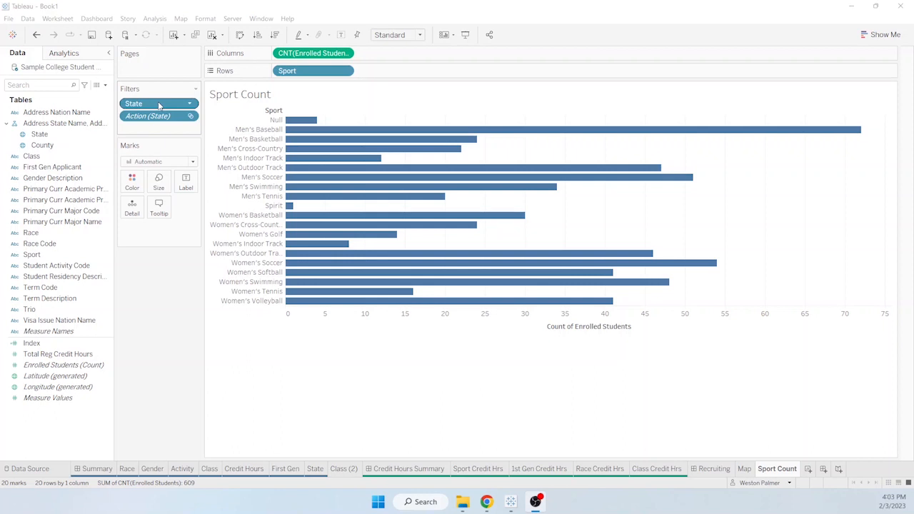
drag(159, 104, 145, 331)
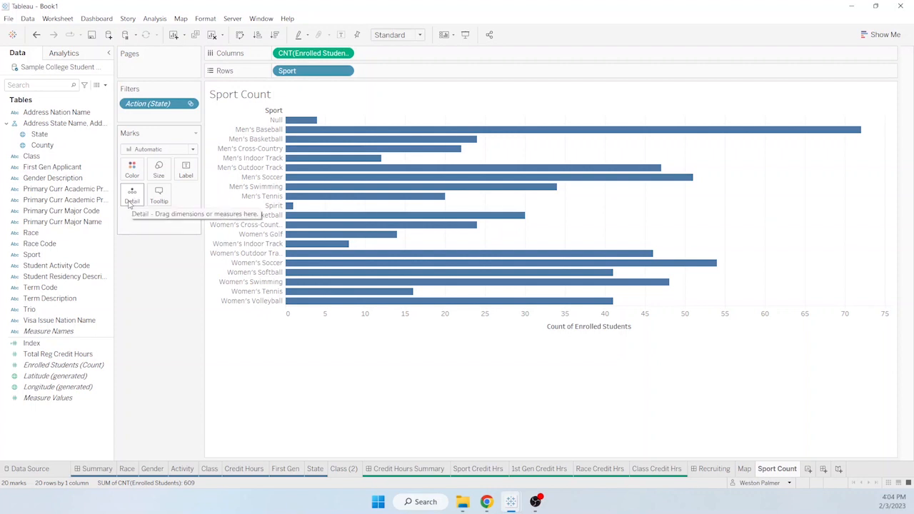
- Create a calculated field named Total Sport Count and move its editor clear of the chart
click(105, 86)
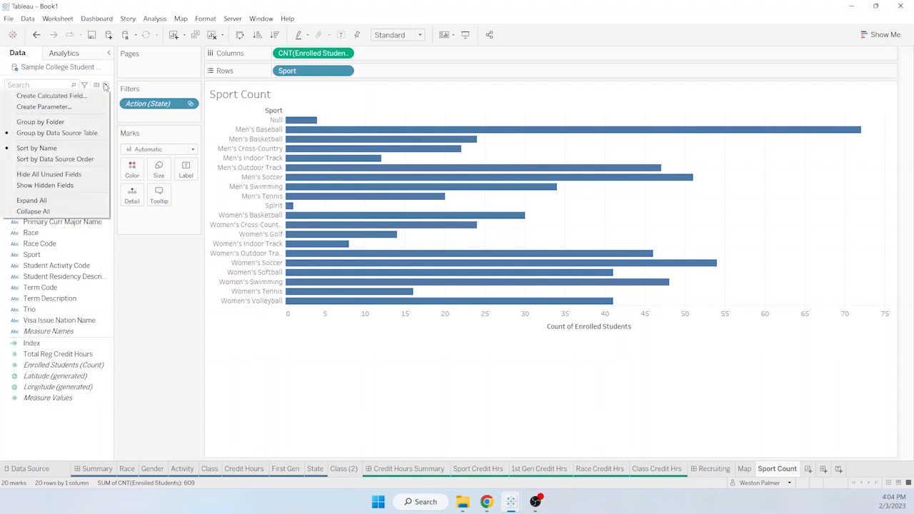
click(81, 99)
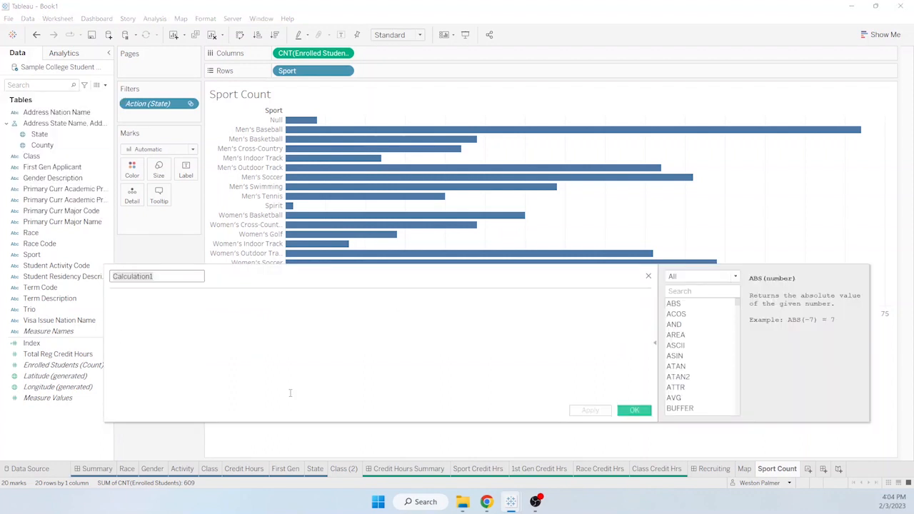
text(Total )
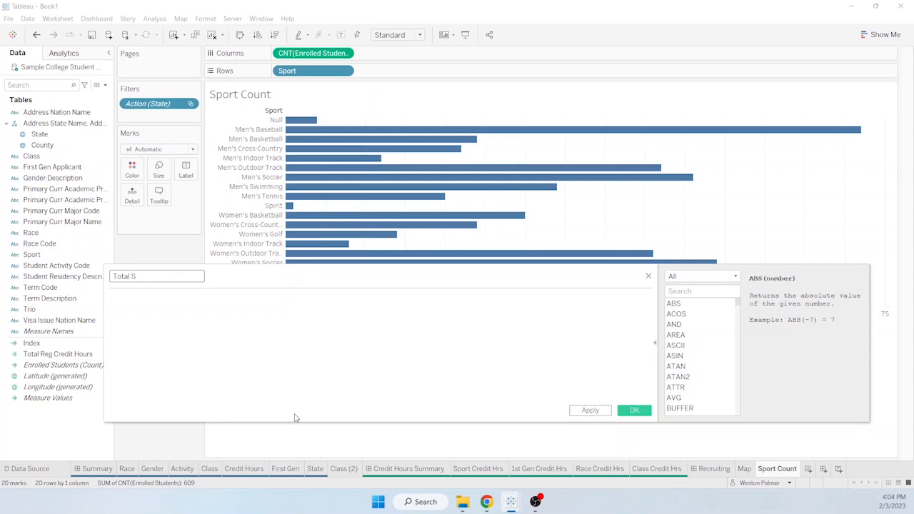
text(Sport Count)
drag(288, 279, 339, 309)
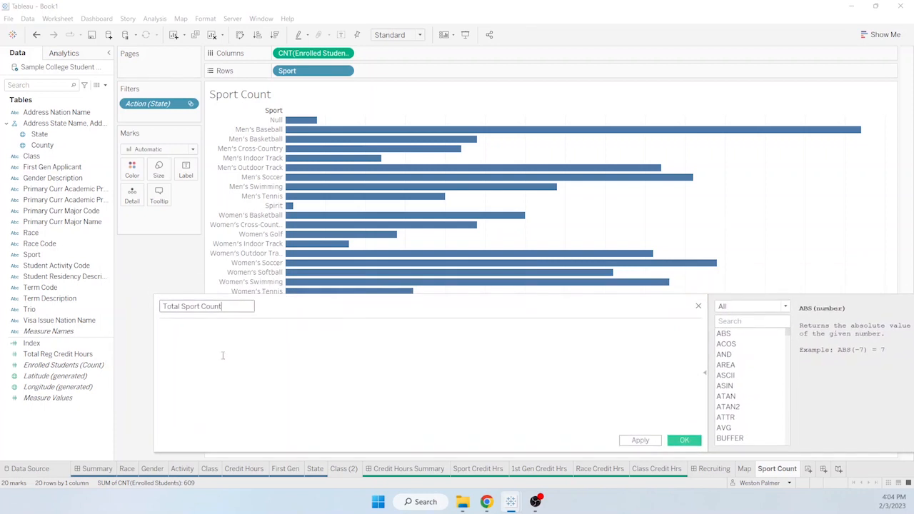
- Enter the formula {FIXED Sport:[Enrolled Students]} for the Total Sport Count field
click(207, 344)
text((f)
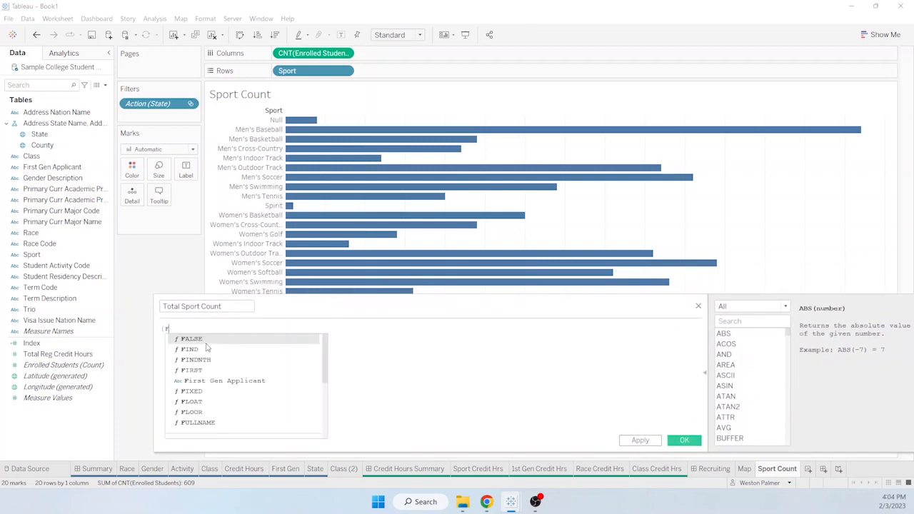
key(BackSpace)
key(BackSpace)
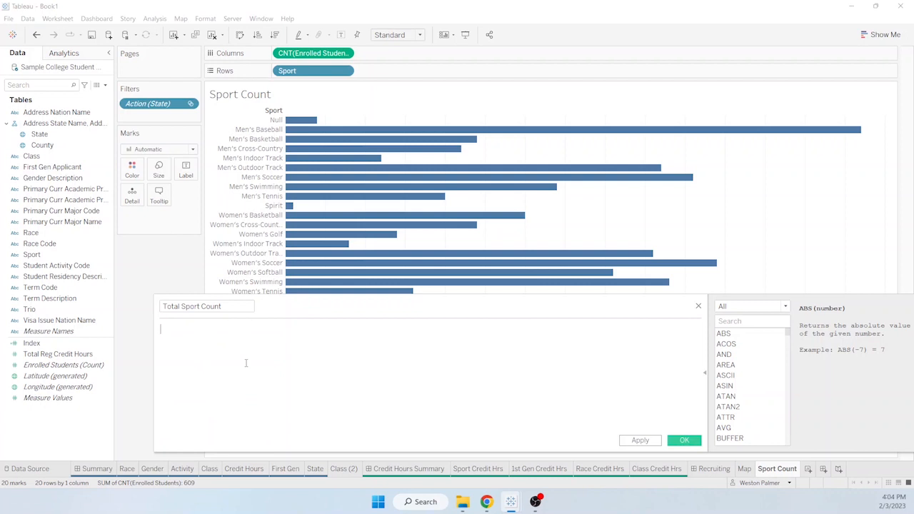
text({FIXED )
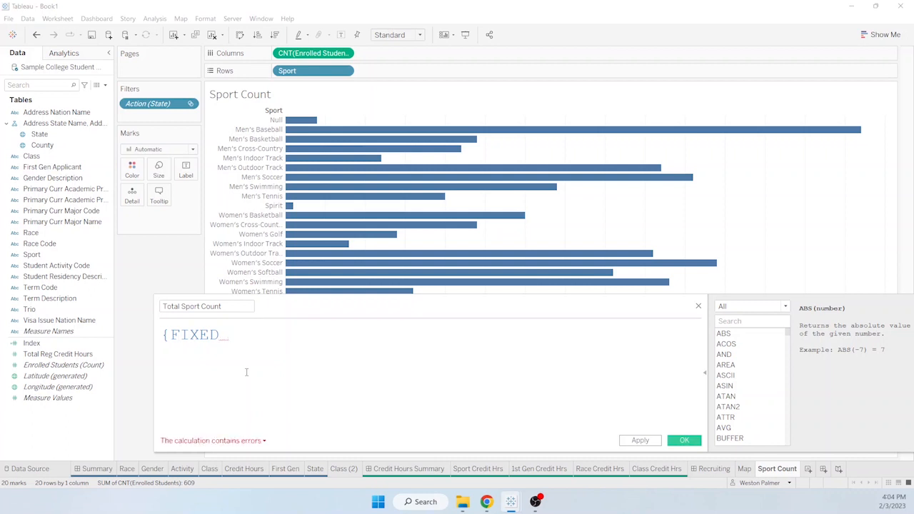
text(Sport)
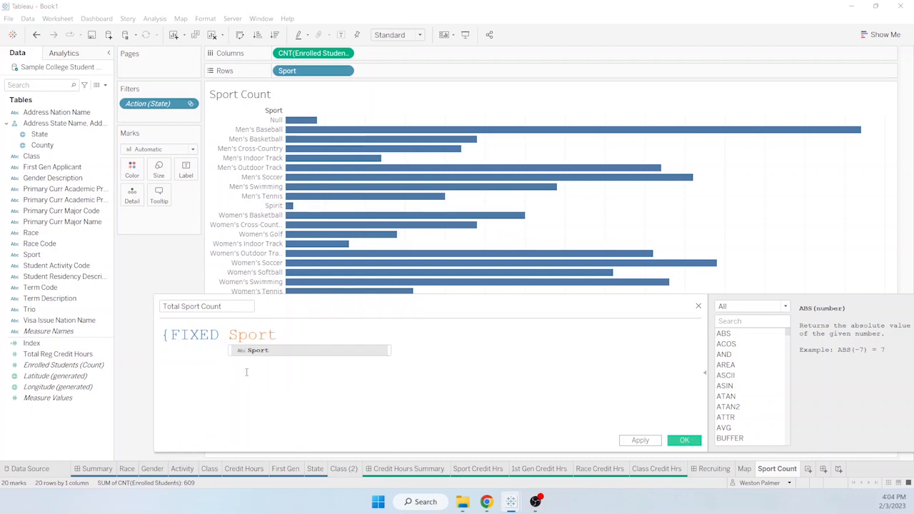
text(:)
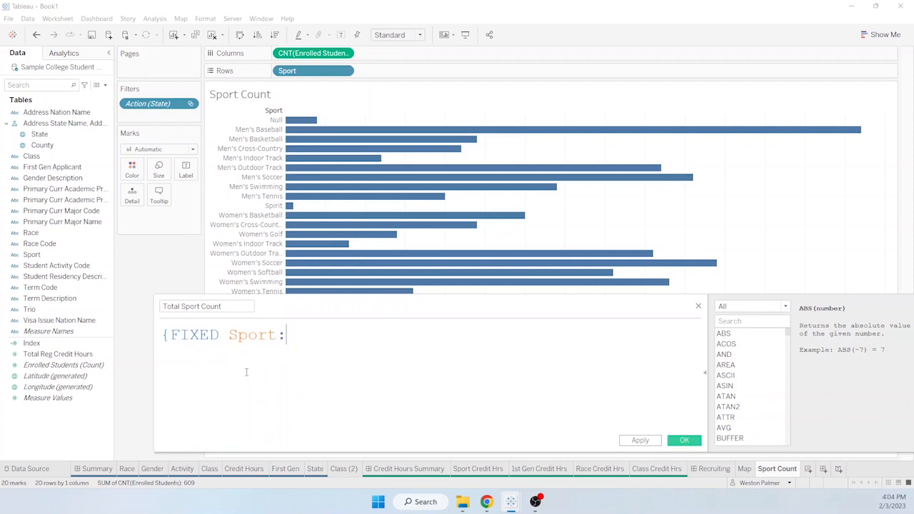
text(c)
key(BackSpace)
text(en)
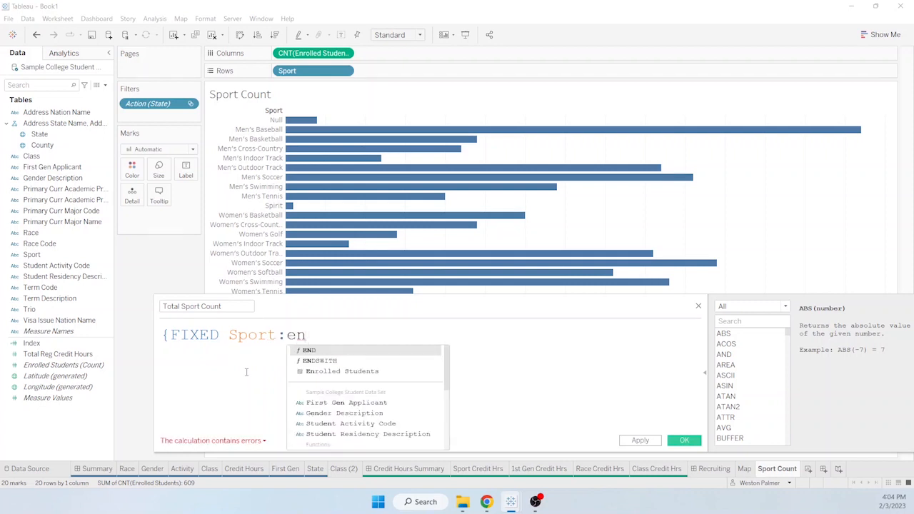
key(Down)
key(Down)
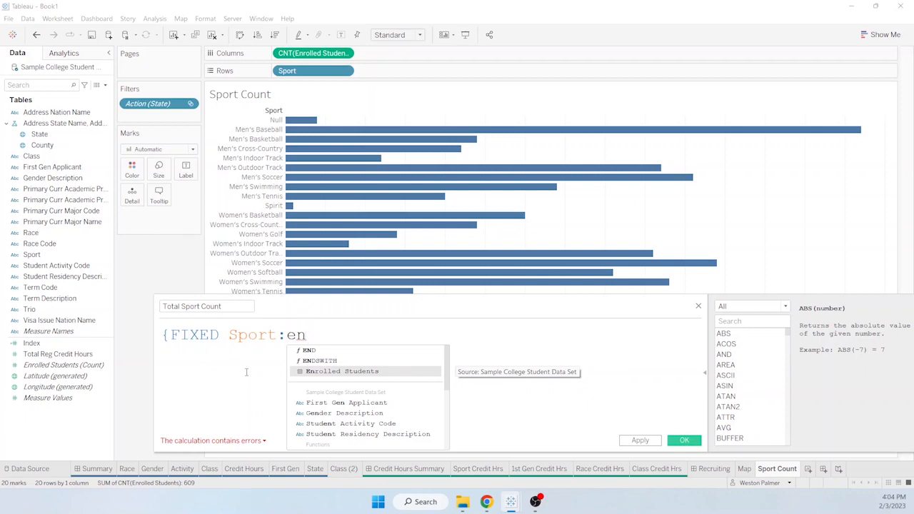
key(Return)
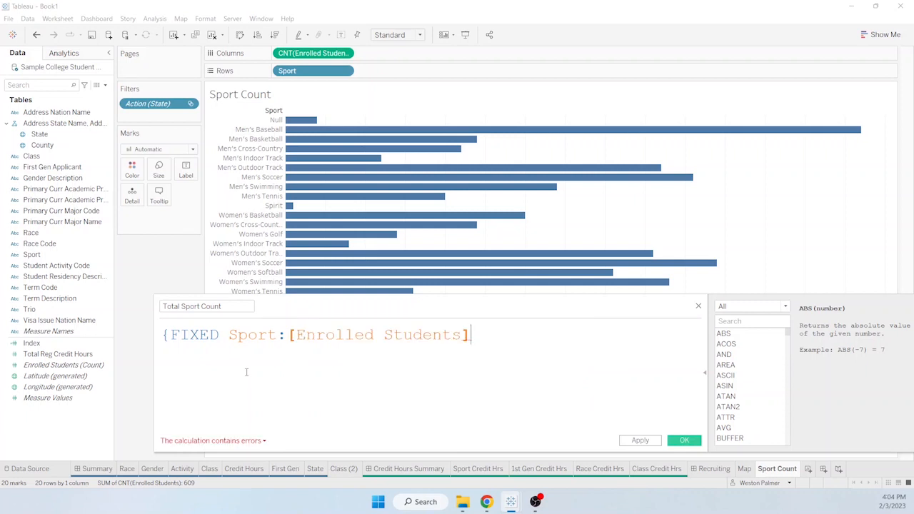
text(})
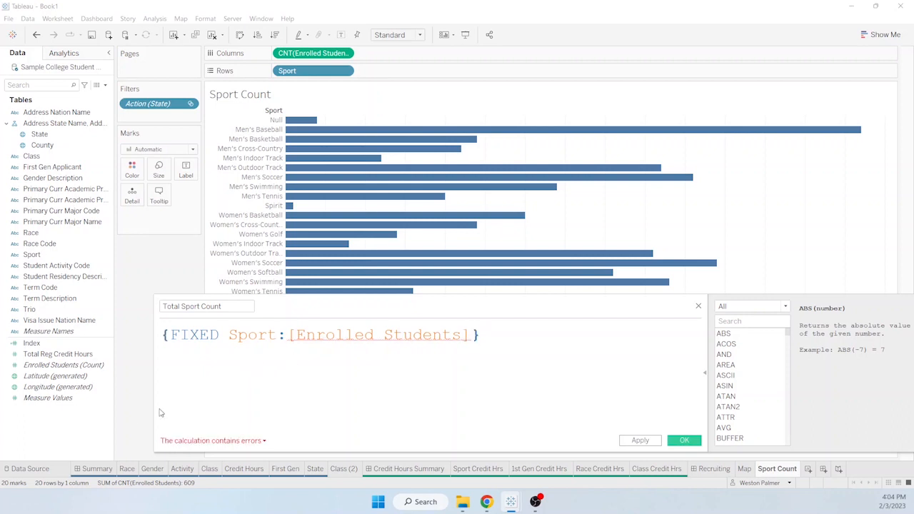
- Check the calculation error, correct the formula to {FIXED Sport:count([Enrolled Students])}, and save the calculated field
click(263, 441)
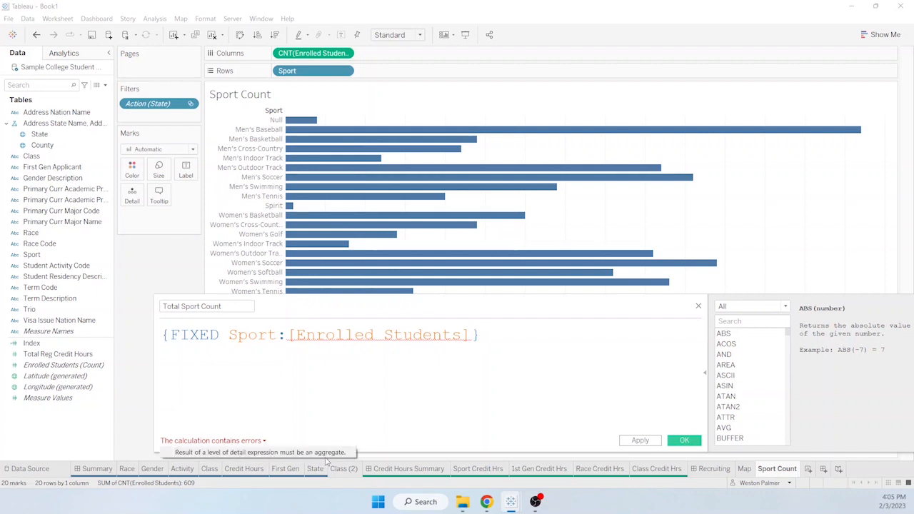
click(292, 340)
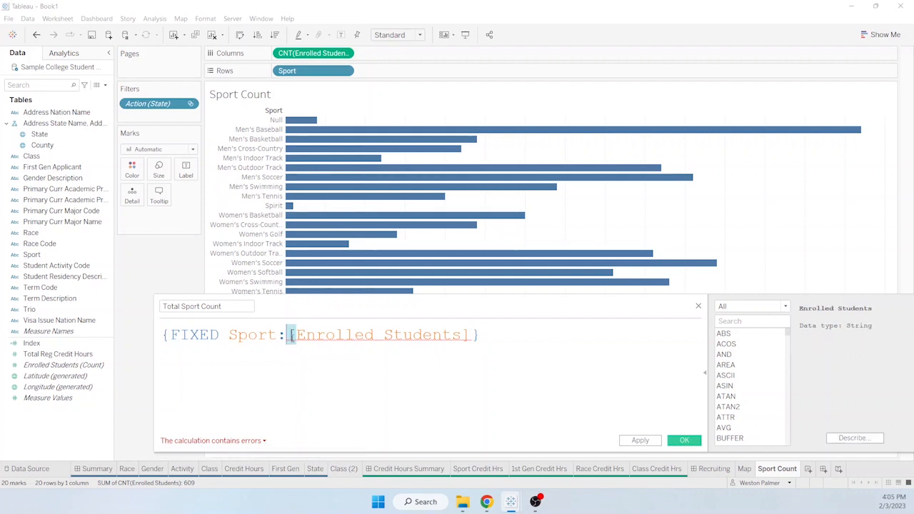
text(count)
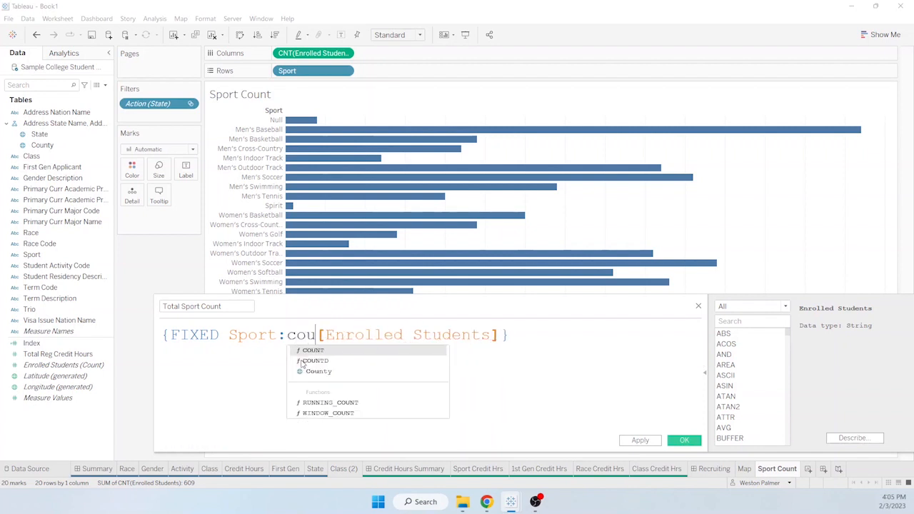
text(()
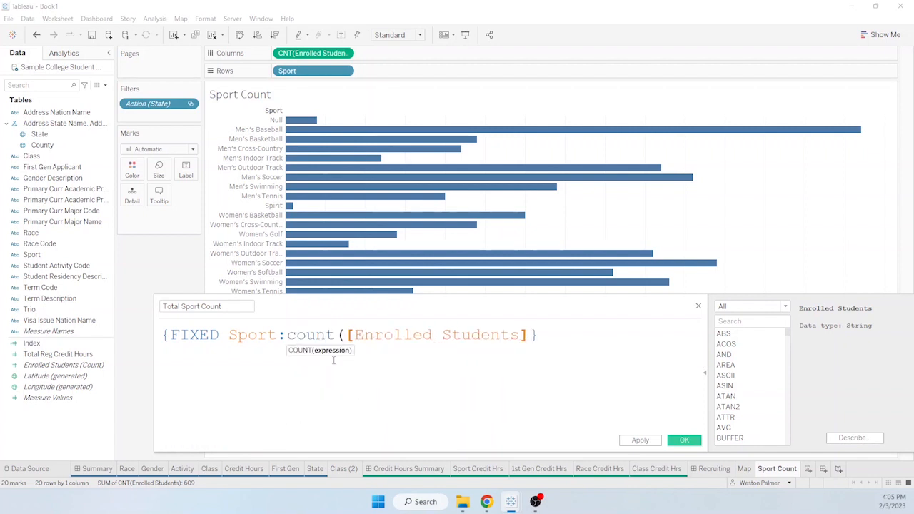
click(531, 332)
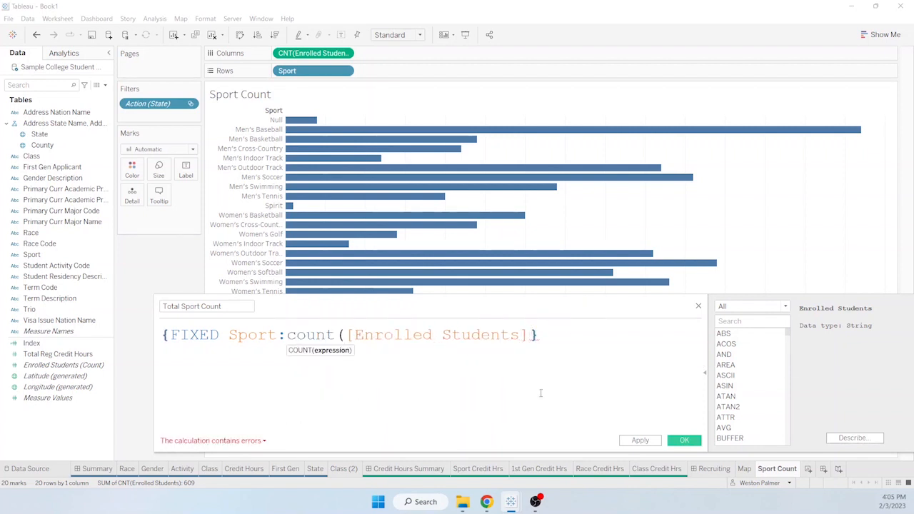
text())
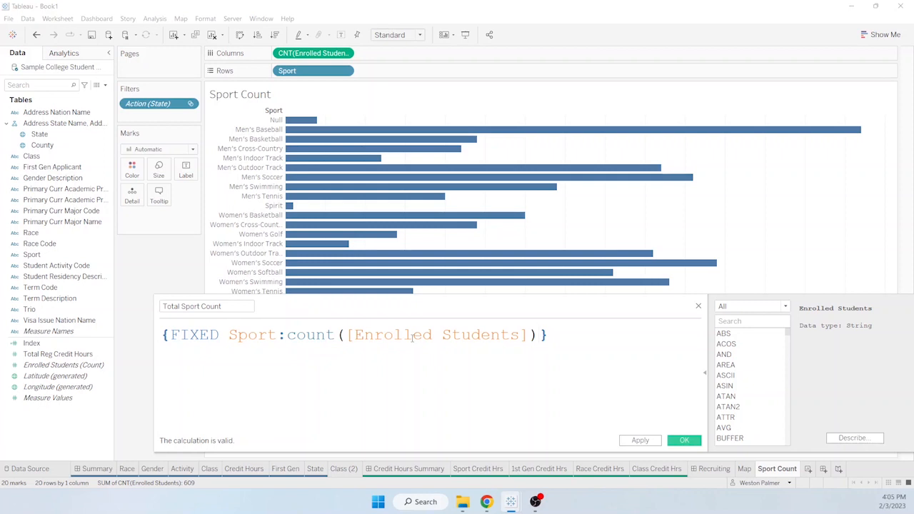
click(690, 442)
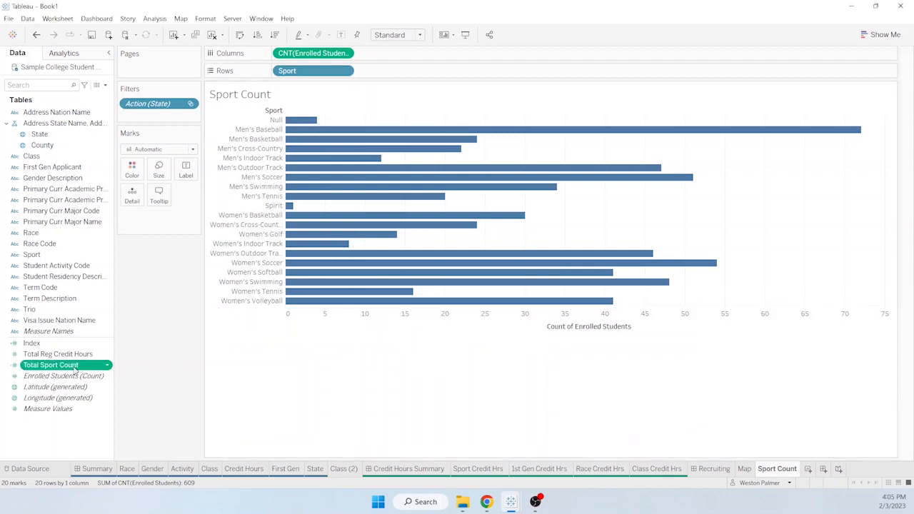
- Add Total Sport Count to the columns after the enrolled students count and remove the Action (State) filter
drag(74, 370, 426, 57)
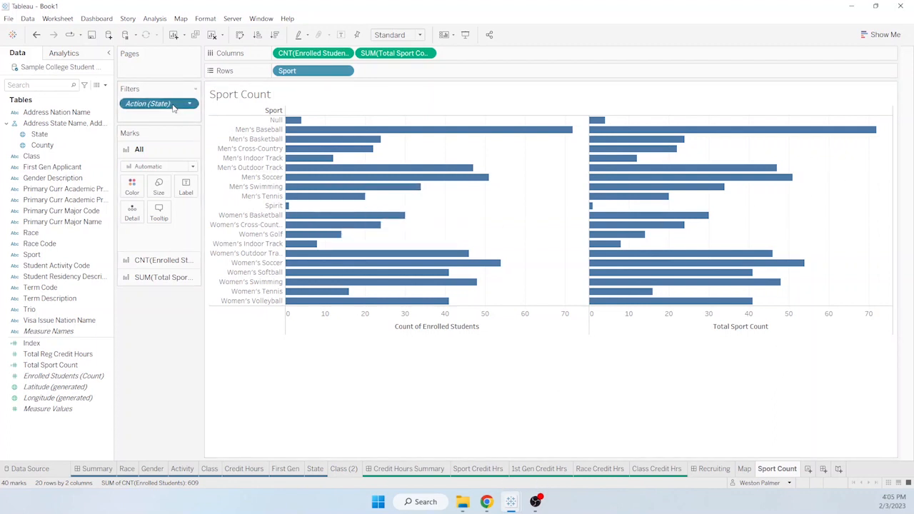
drag(175, 106, 163, 357)
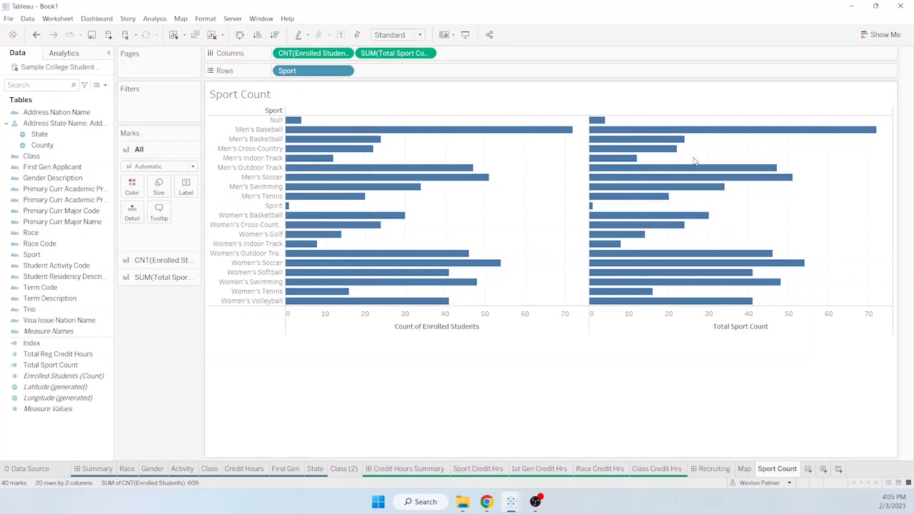
- Show mark labels on all bars of the Sport Count sheet
click(187, 188)
click(207, 211)
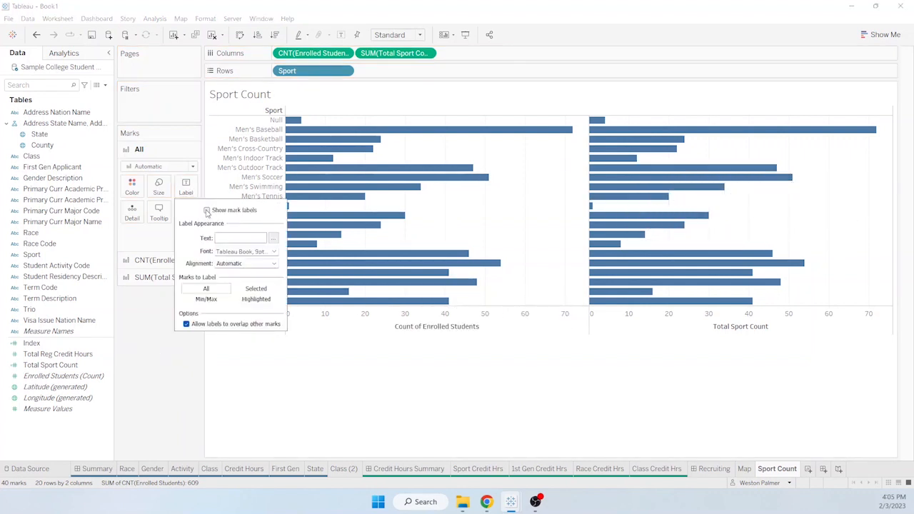
click(140, 371)
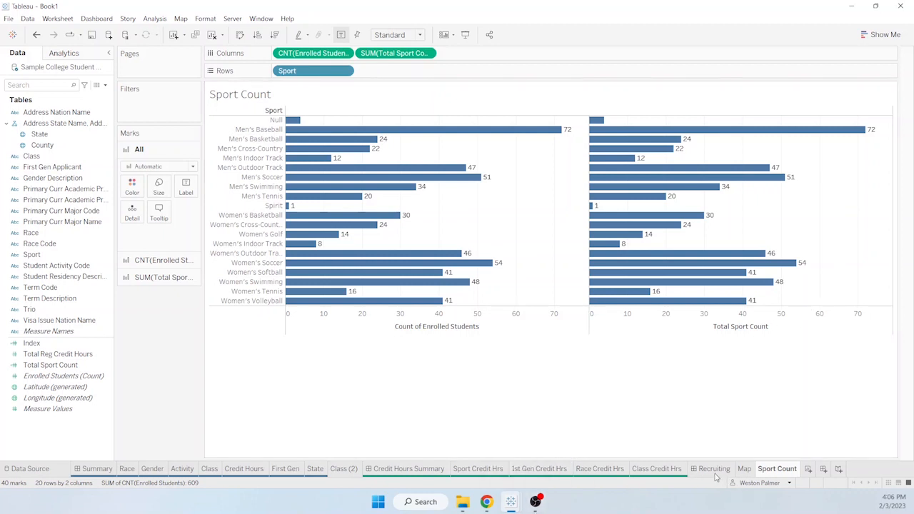
- Widen the Sport Count chart on the Recruiting dashboard and select Missouri on the map to compare both counts
click(714, 471)
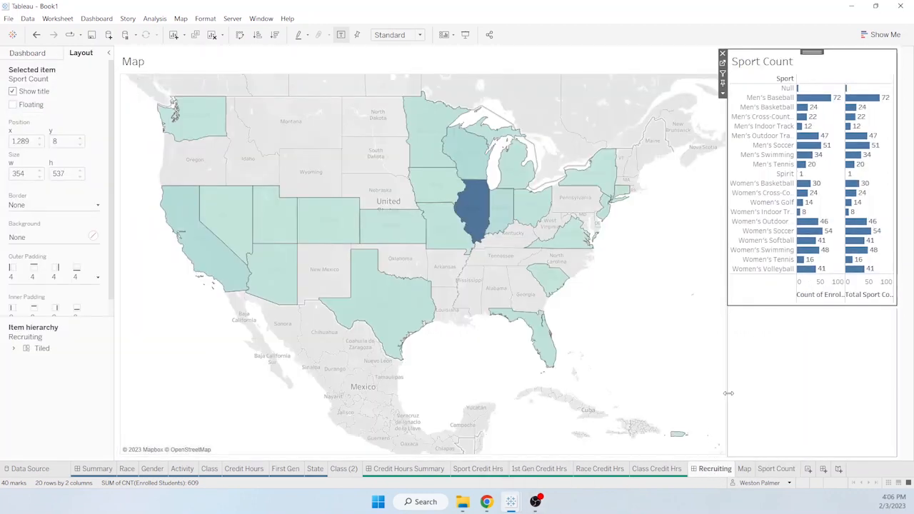
drag(729, 393, 633, 388)
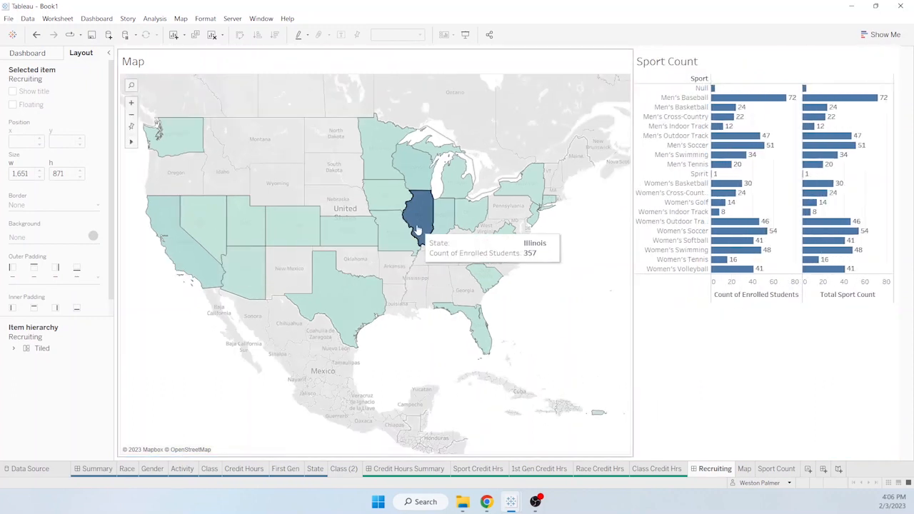
click(389, 234)
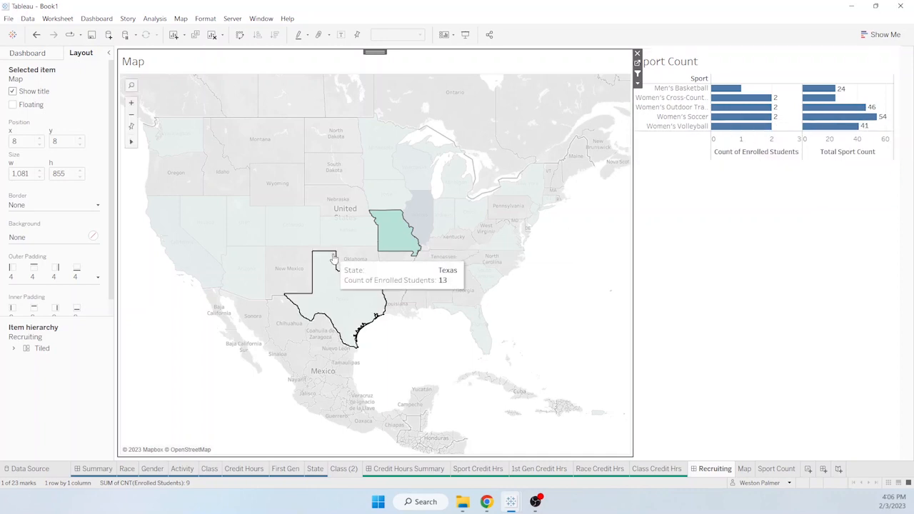
mouse_move(402, 246)
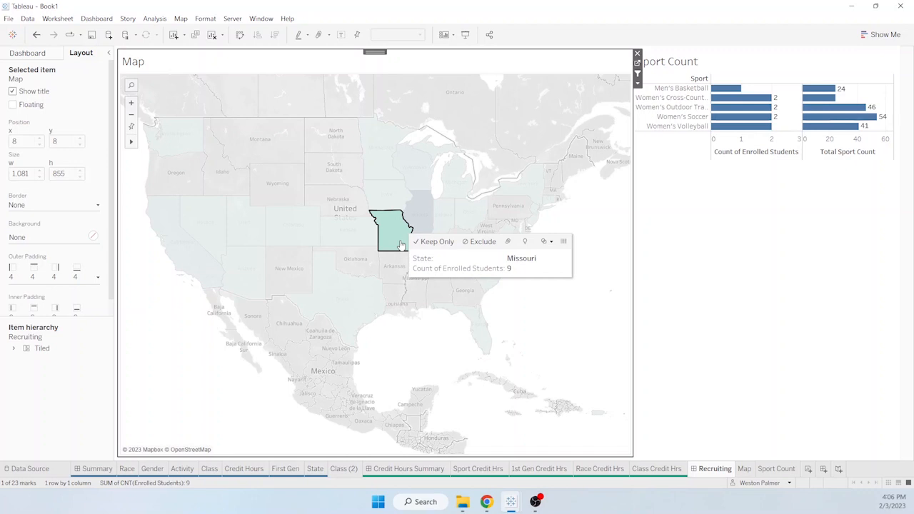
click(402, 246)
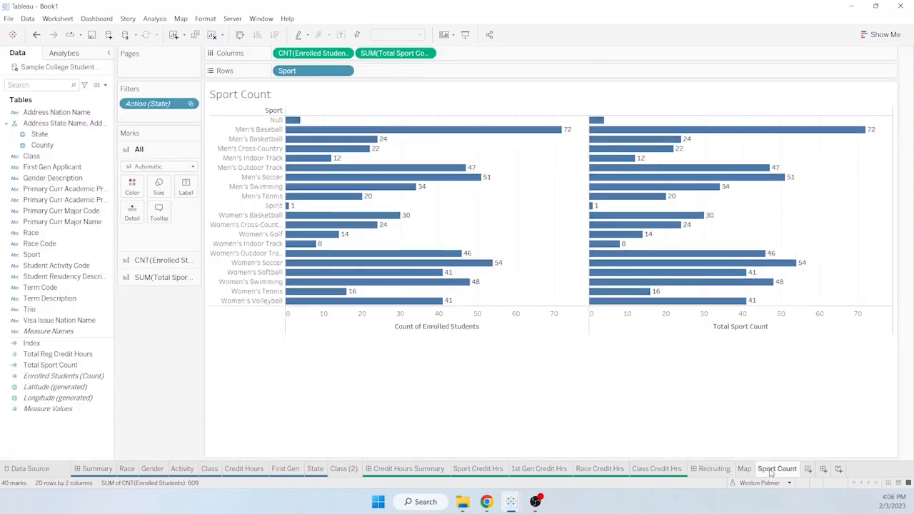
click(774, 470)
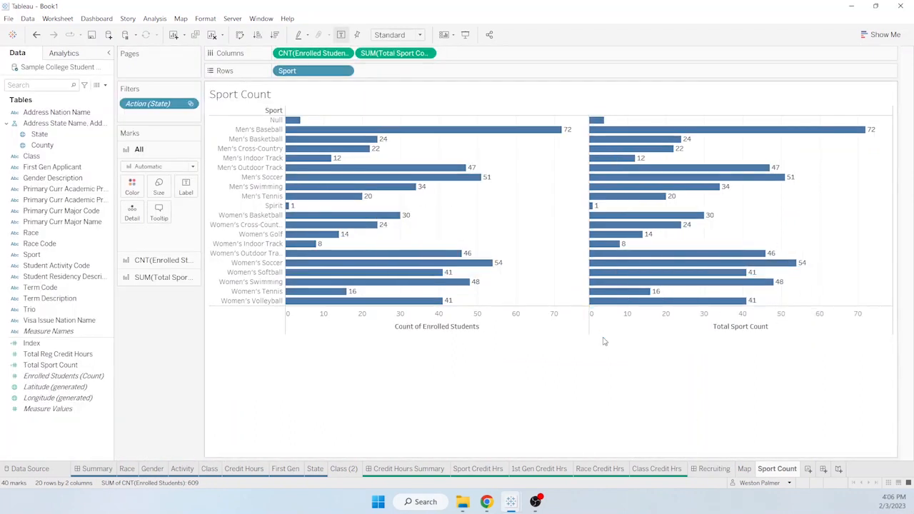
right_click(514, 328)
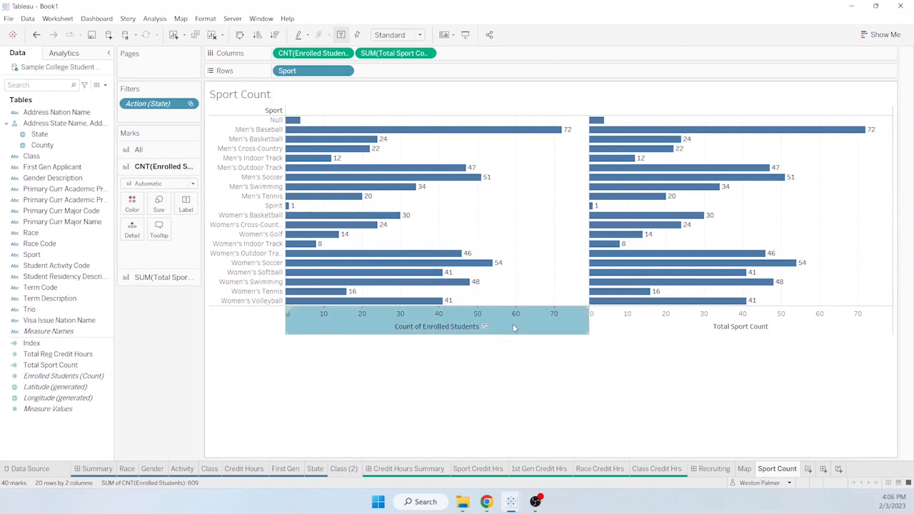
click(507, 382)
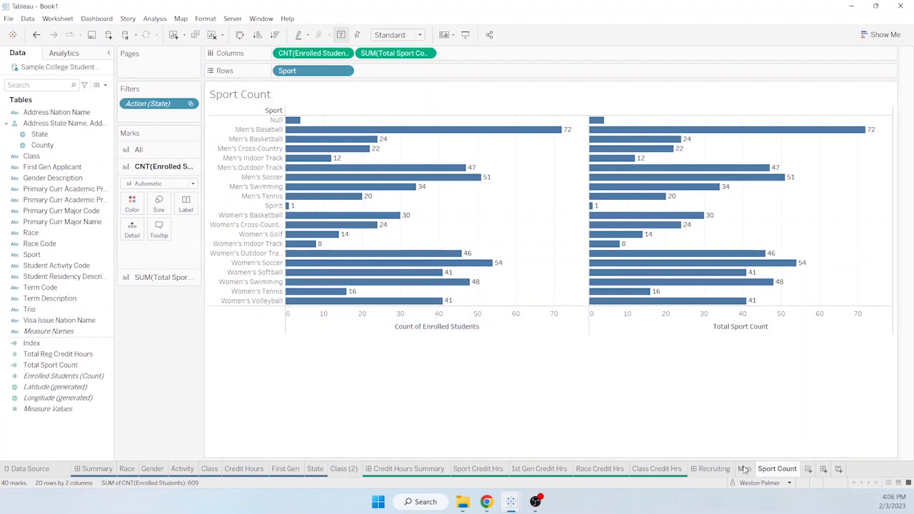
click(715, 469)
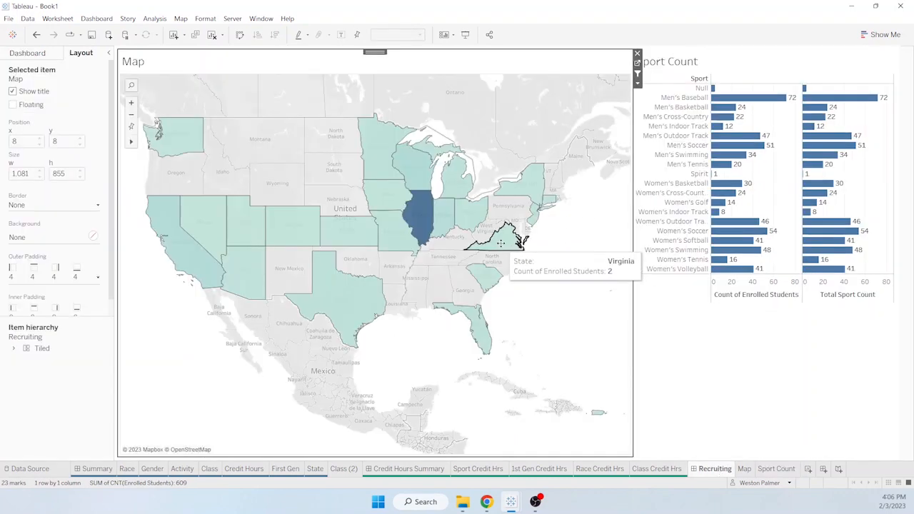
click(395, 236)
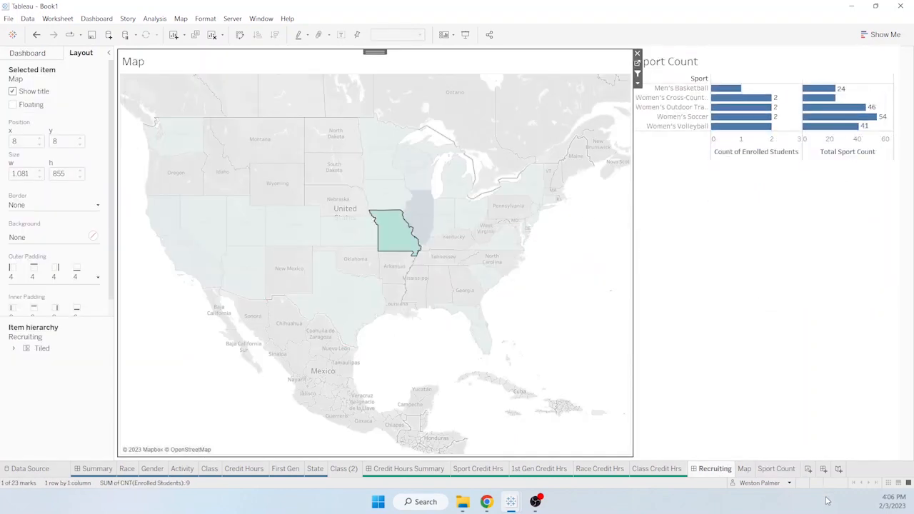
- Combine Total Sport Count and the enrolled students count on a dual axis in the Sport Count sheet
click(775, 470)
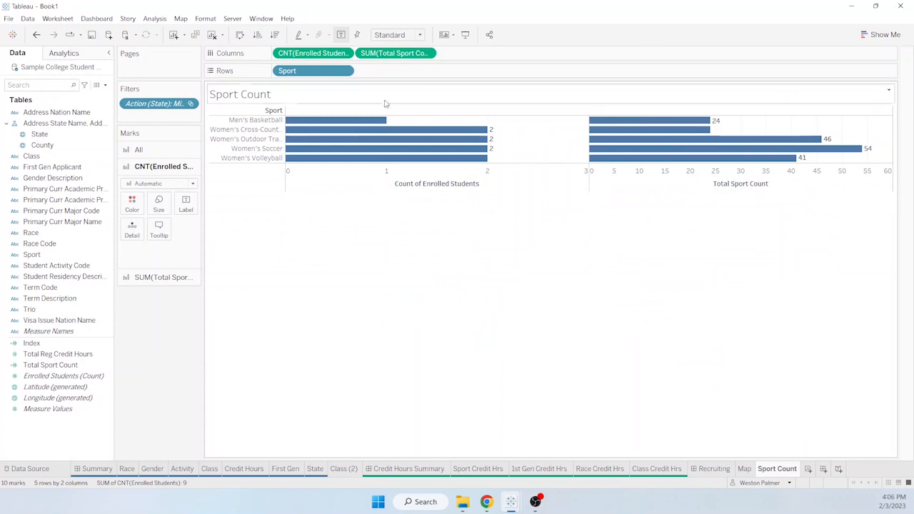
right_click(381, 56)
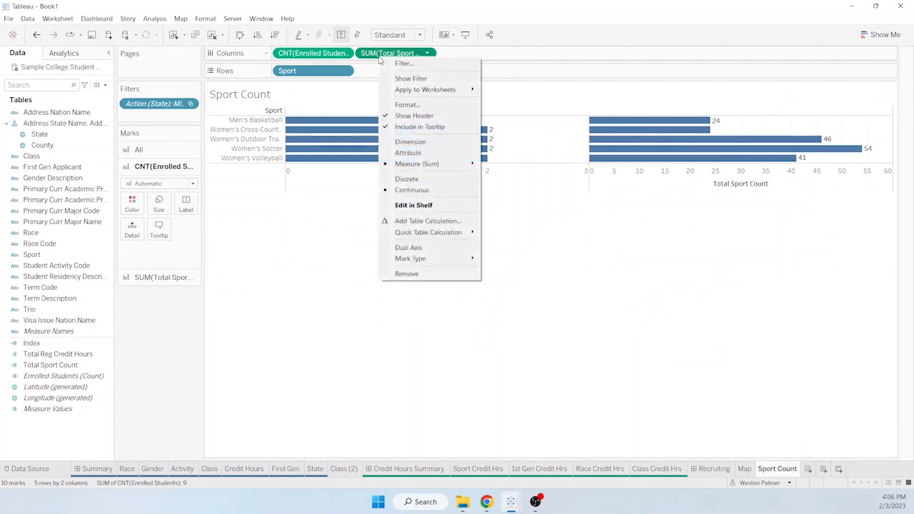
right_click(645, 182)
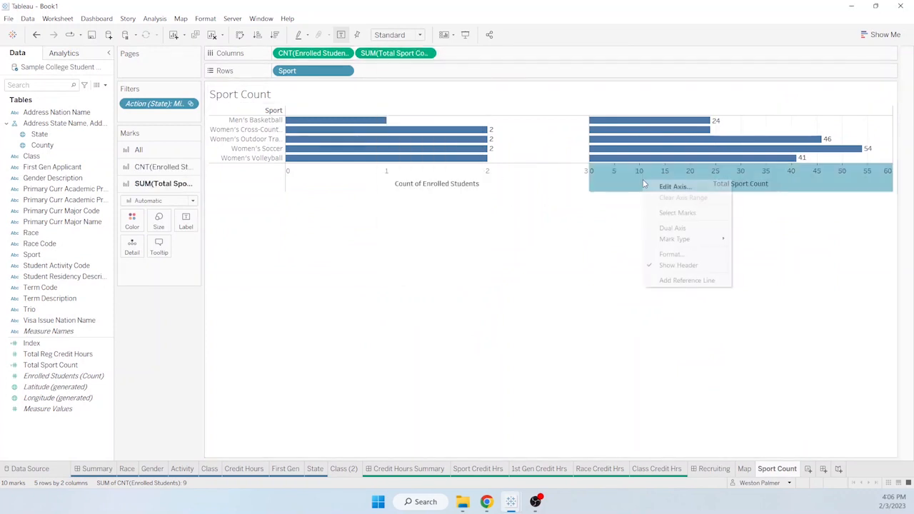
click(673, 229)
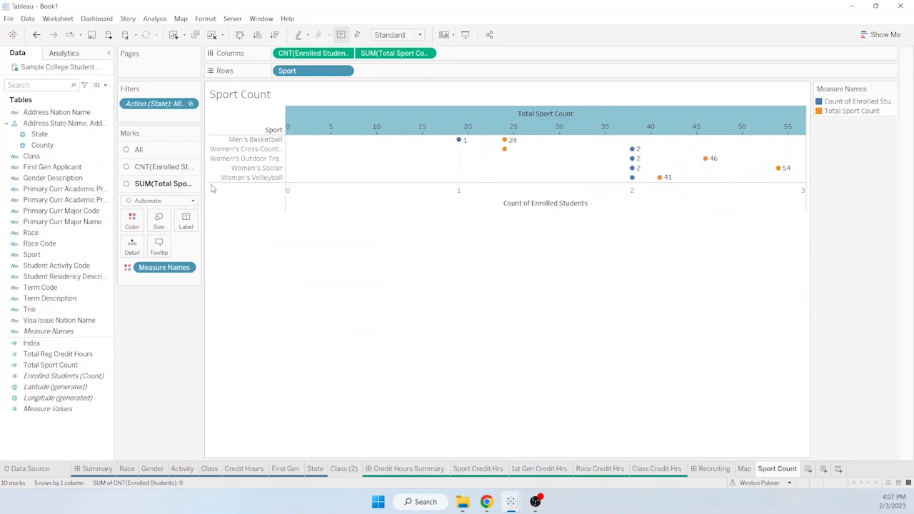
- Set the mark type of all measures in the Sport Count chart to Bar
click(145, 151)
click(193, 167)
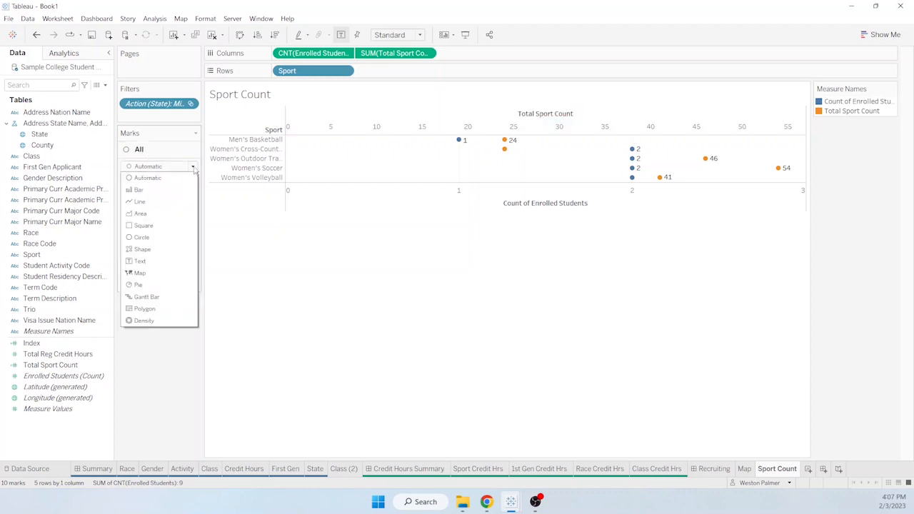
click(139, 190)
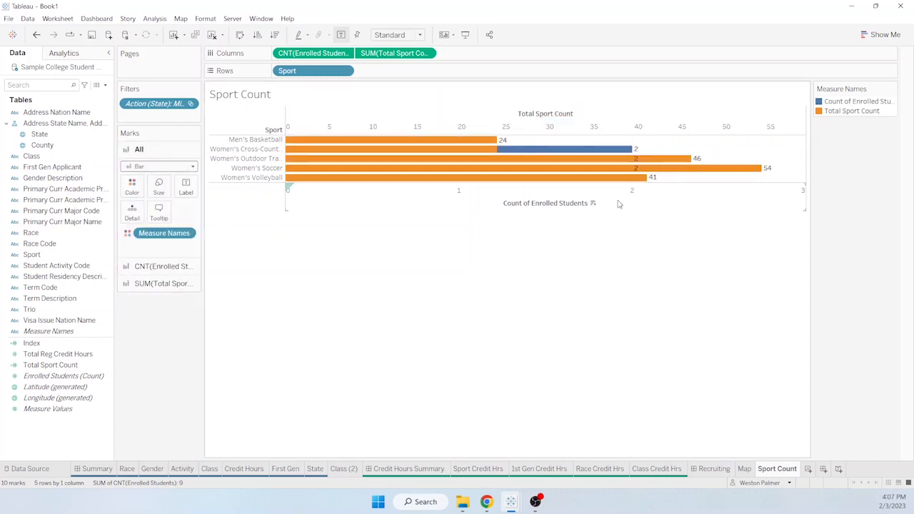
- Synchronize the Count of Enrolled Students axis with Total Sport Count and place the enrolled students count after Total Sport Count in the columns
right_click(586, 206)
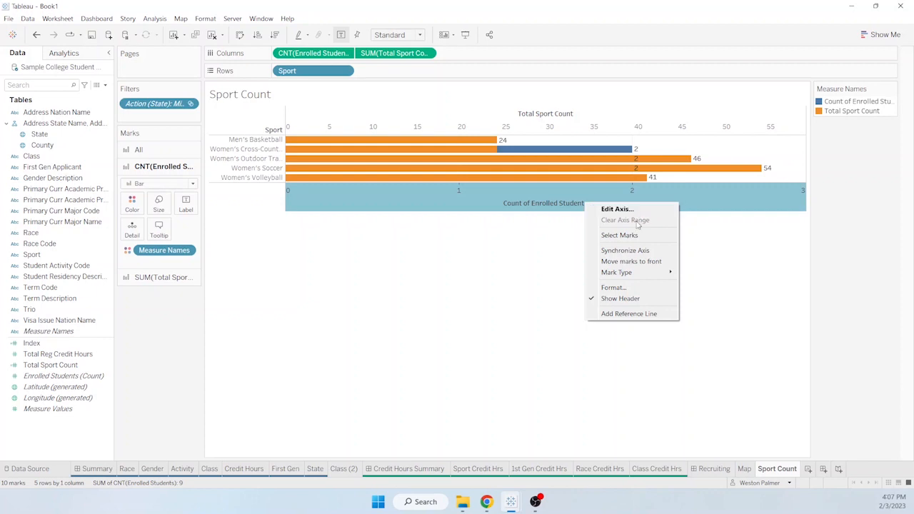
click(645, 251)
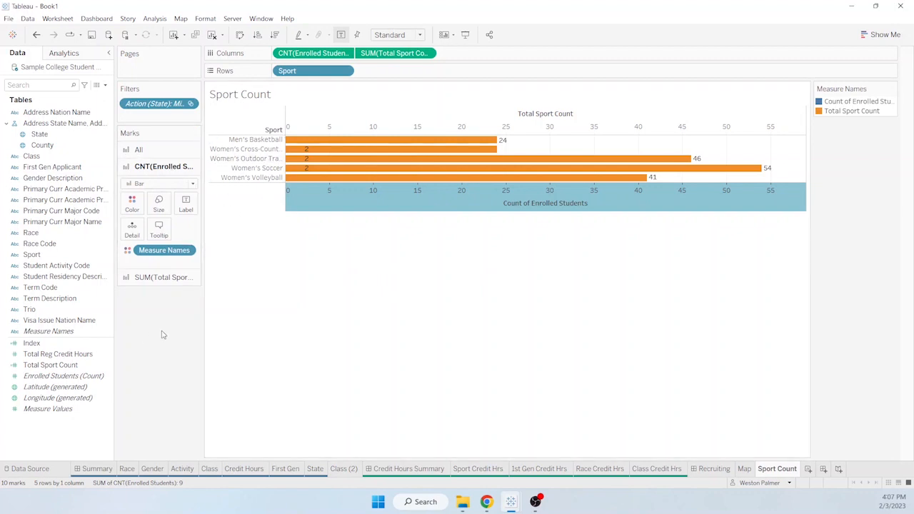
mouse_move(309, 157)
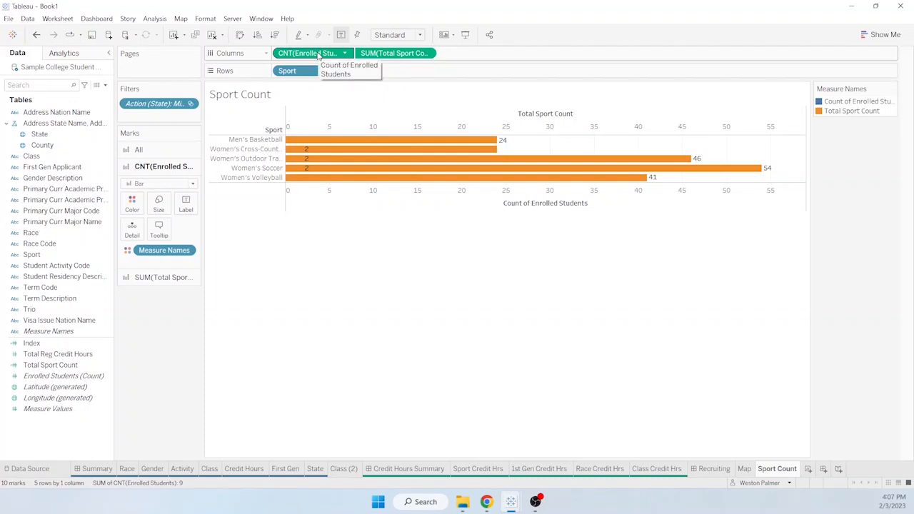
drag(318, 55, 425, 60)
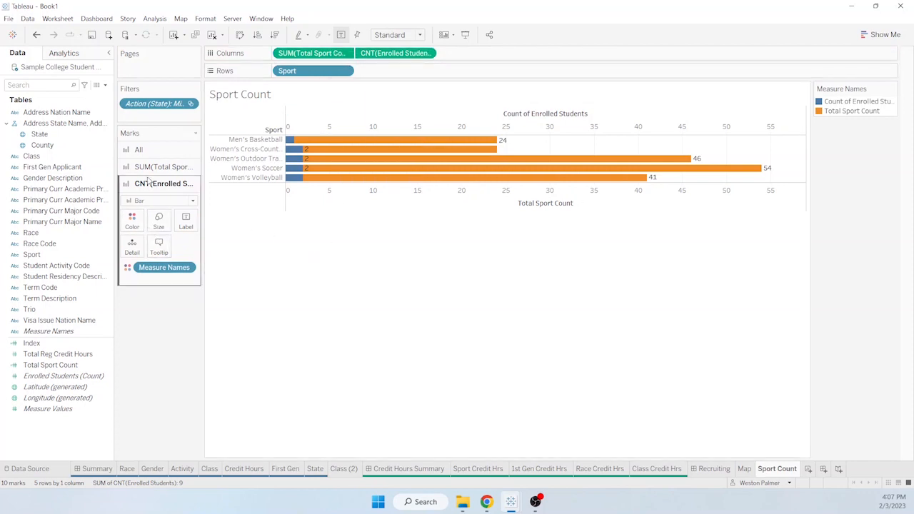
- Change the Total Sport Count bars to the grey swatch of the Automatic color palette
click(127, 169)
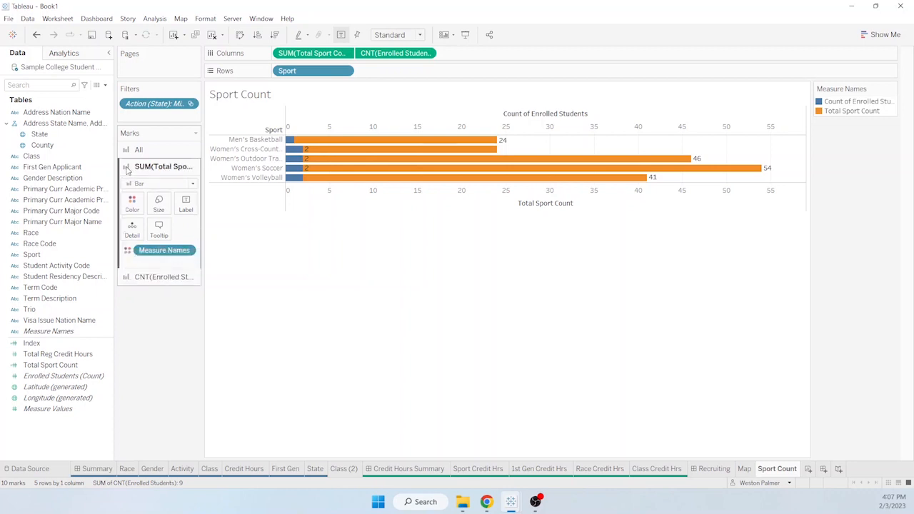
click(132, 205)
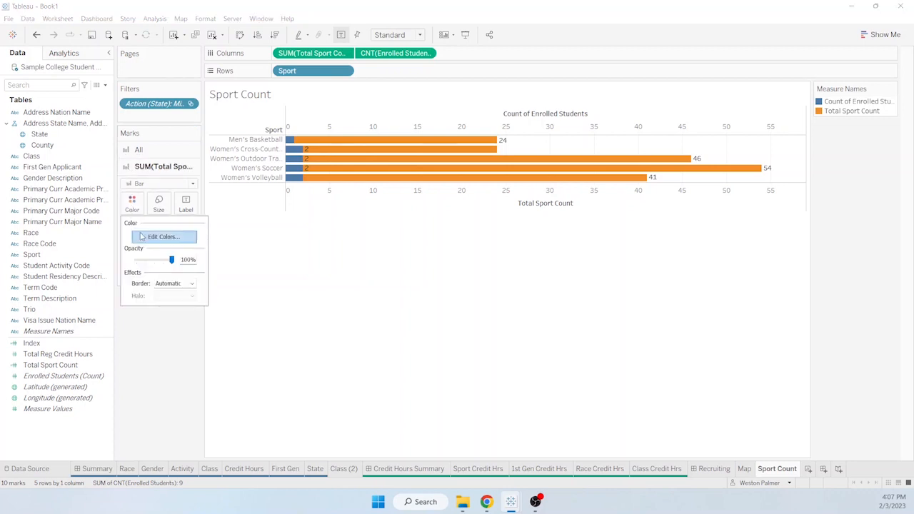
click(163, 237)
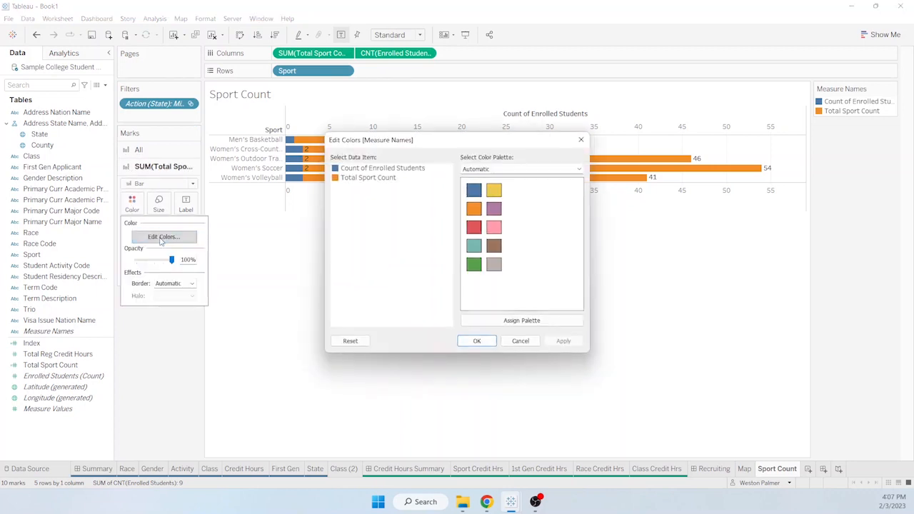
click(377, 180)
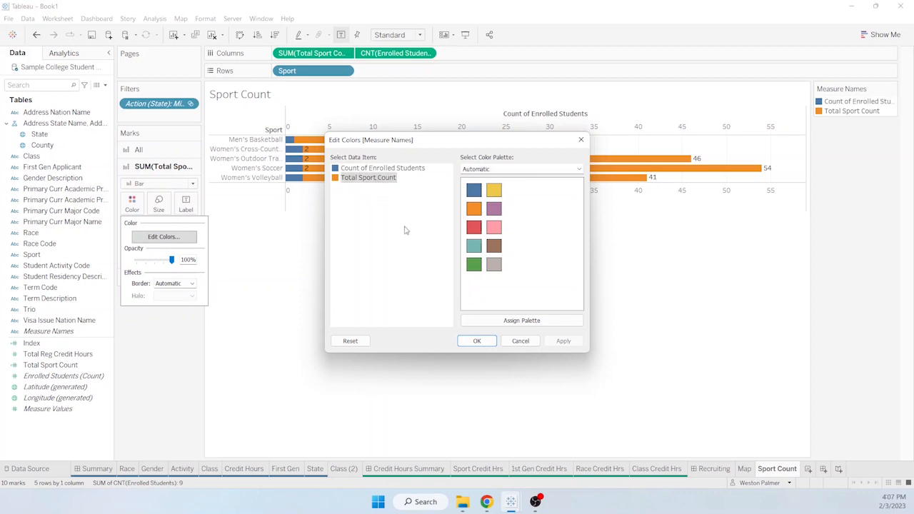
click(494, 265)
click(564, 341)
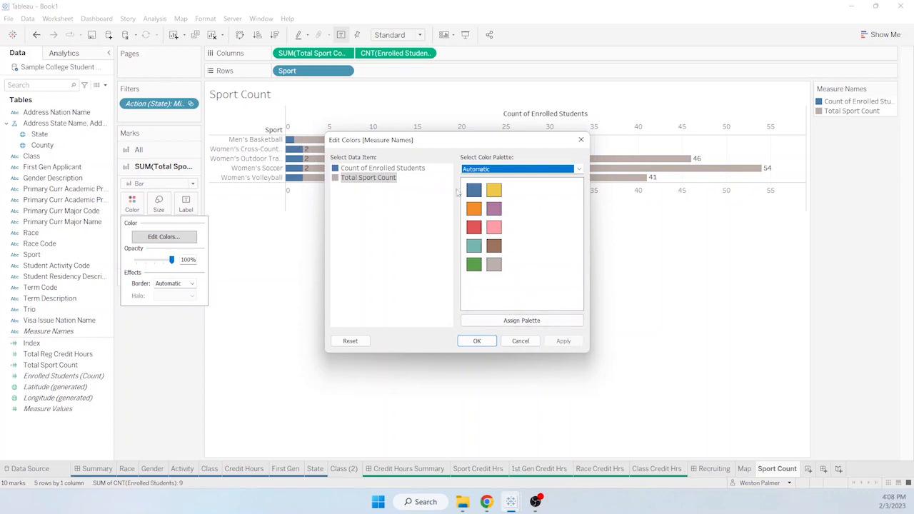
click(477, 340)
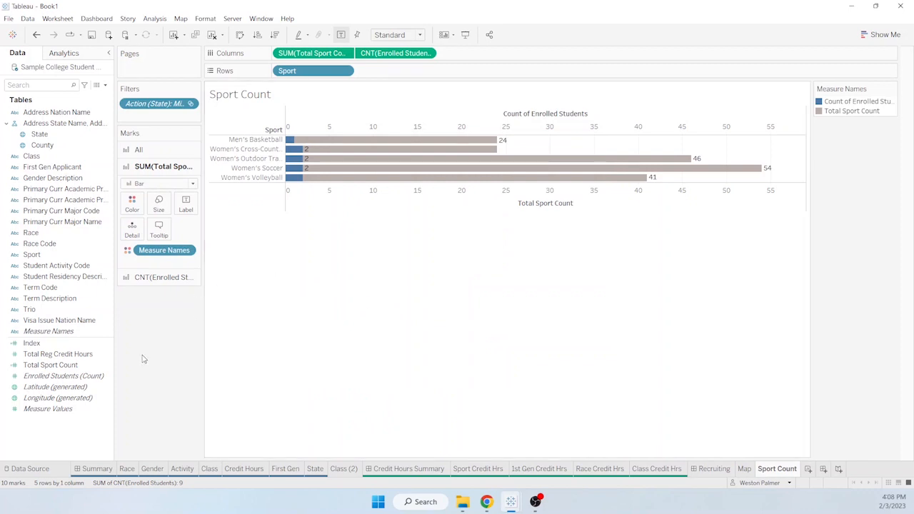
- Allow the mark labels of all measures in the Sport Count chart to overlap other marks
click(165, 155)
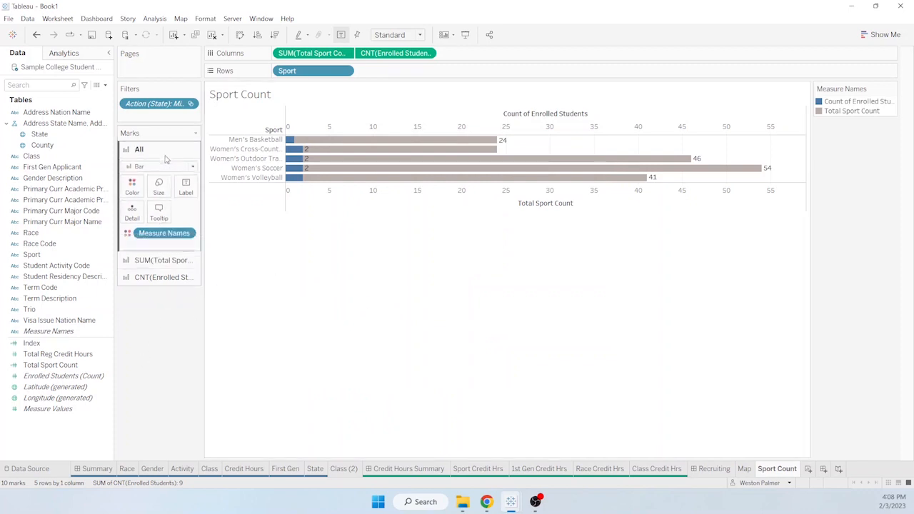
click(186, 187)
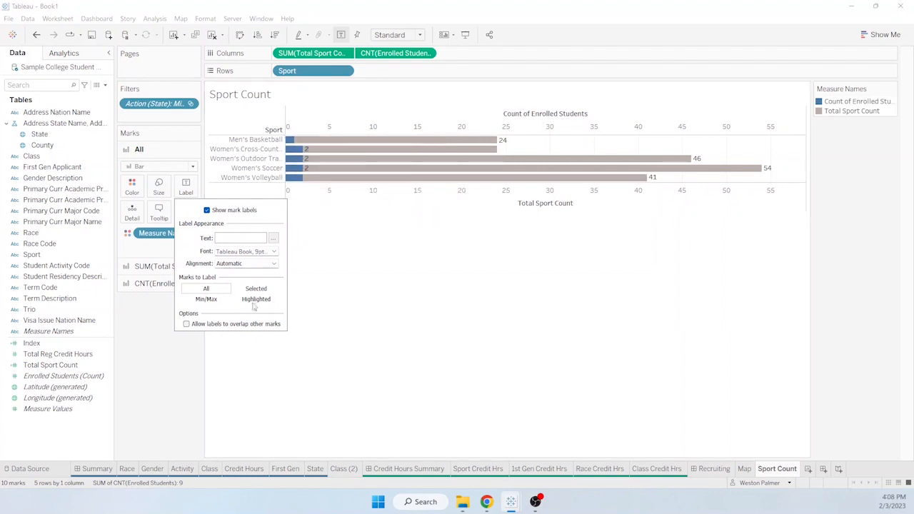
click(187, 325)
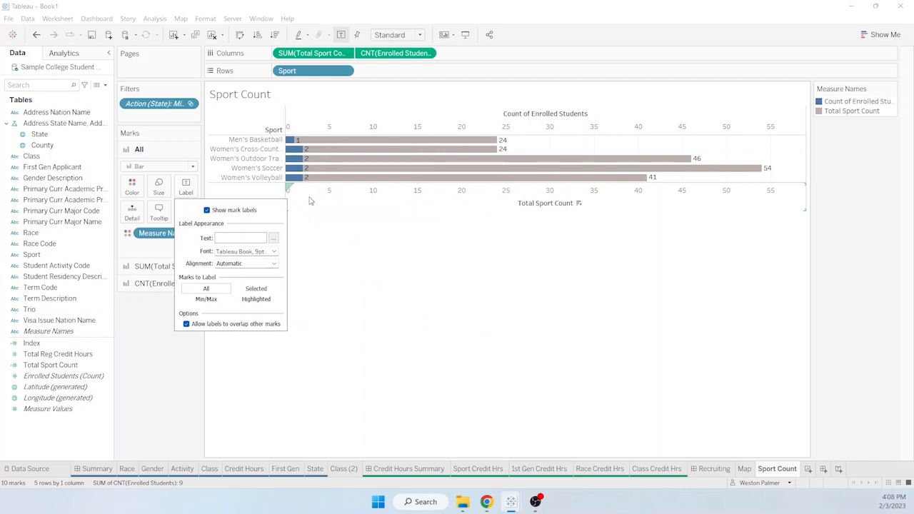
click(148, 346)
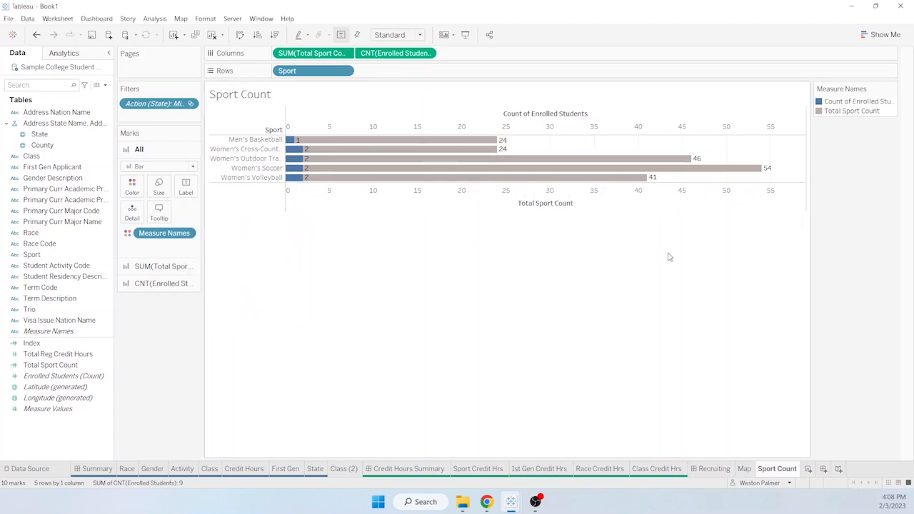
- Select Kansas, Iowa, Minnesota, Kansas again, Colorado and Arizona on the Recruiting dashboard's map to compare each state's sport counts with the overall totals
click(714, 469)
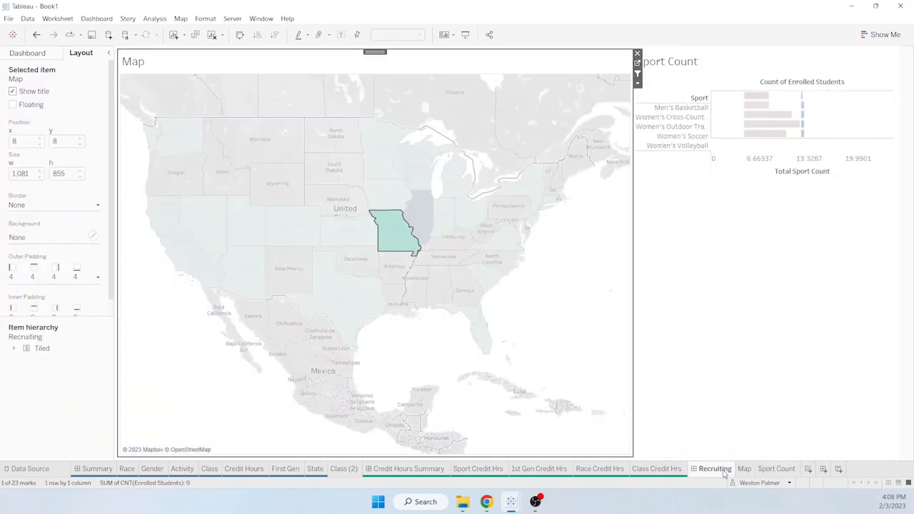
click(353, 235)
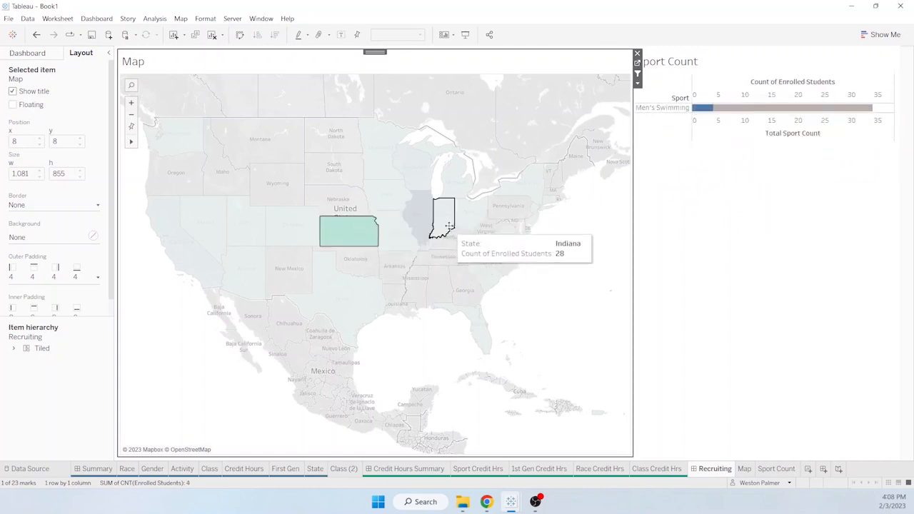
click(391, 190)
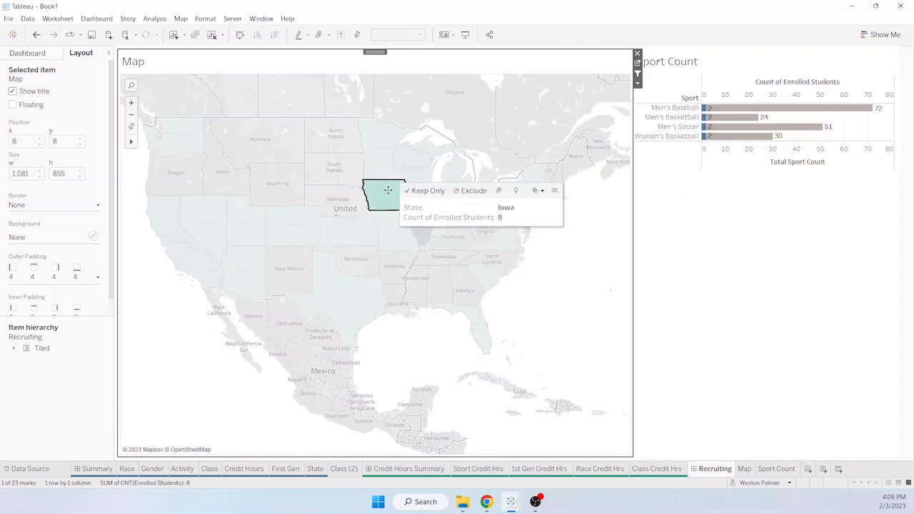
click(373, 162)
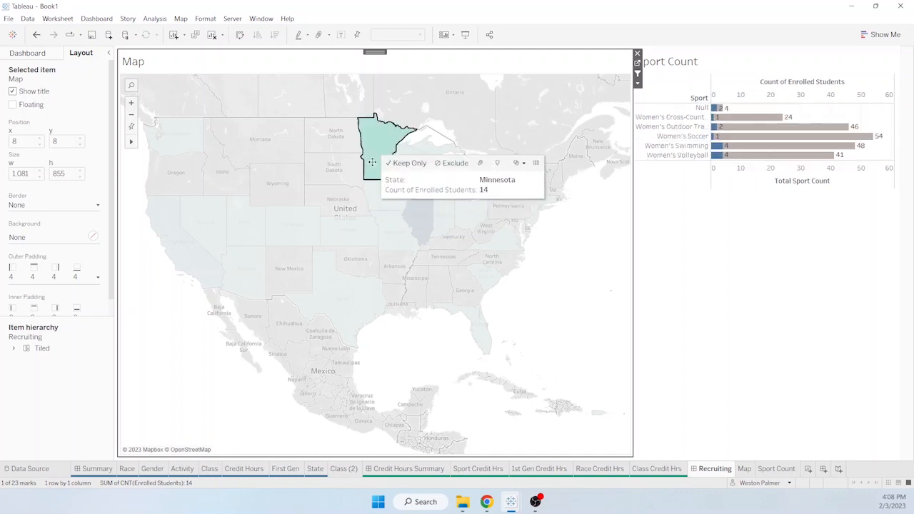
click(339, 232)
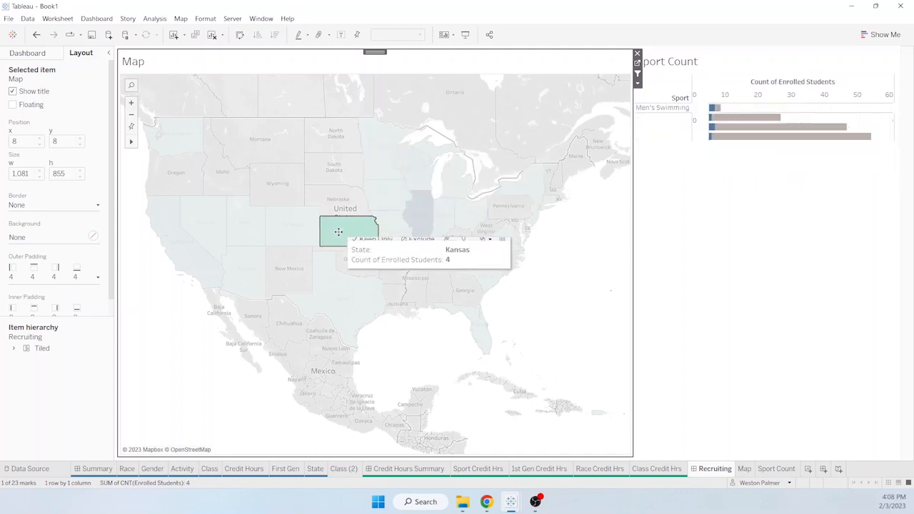
click(677, 113)
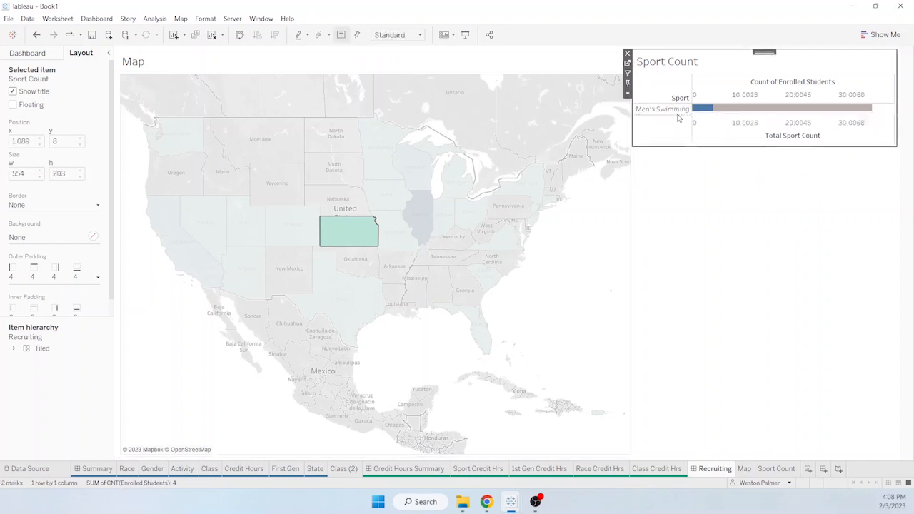
click(288, 233)
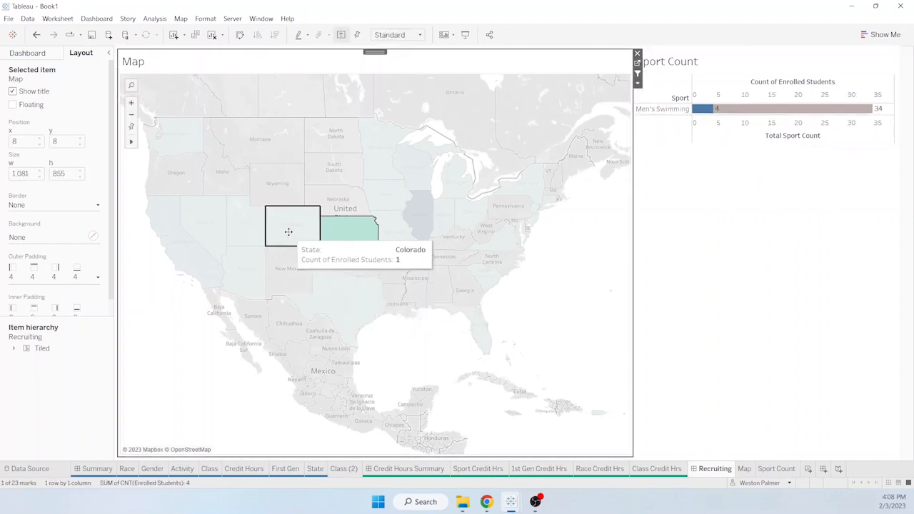
click(240, 257)
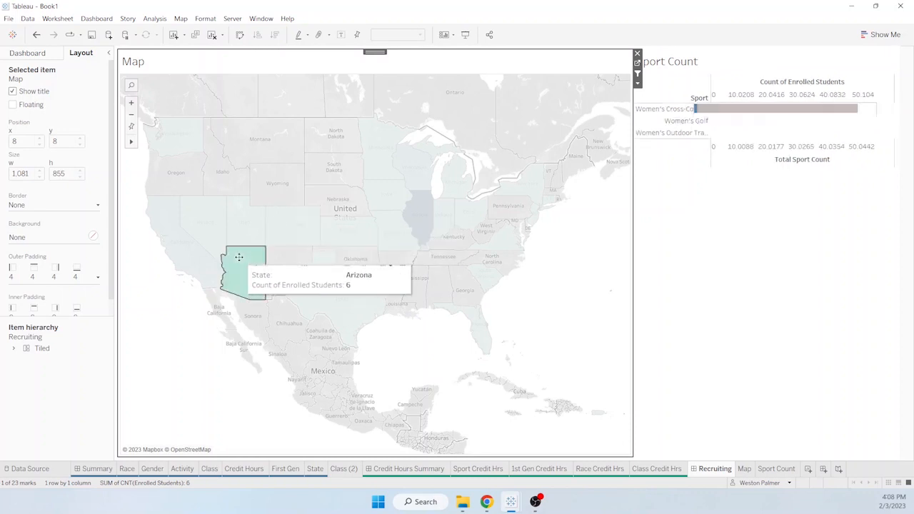
- Select Utah, Illinois and Ohio on the Recruiting dashboard's map to compare their sport counts with the overall totals
click(242, 233)
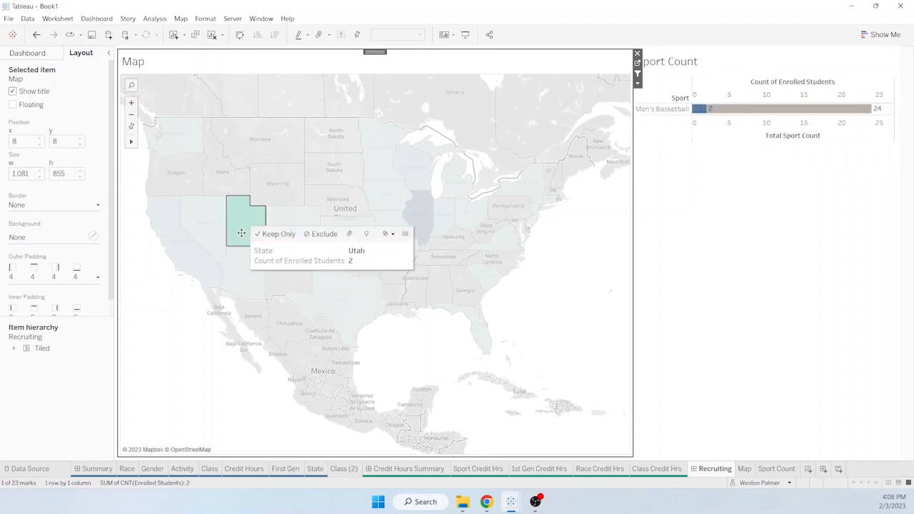
click(420, 216)
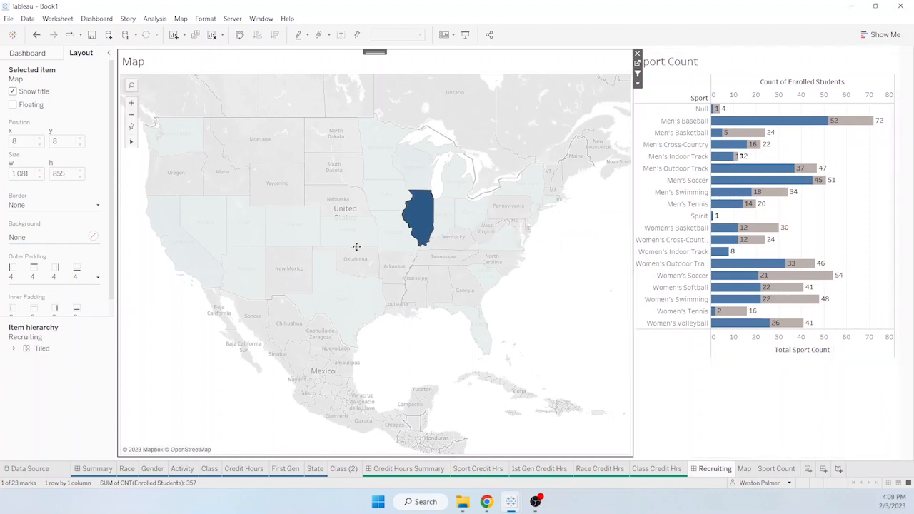
mouse_move(421, 229)
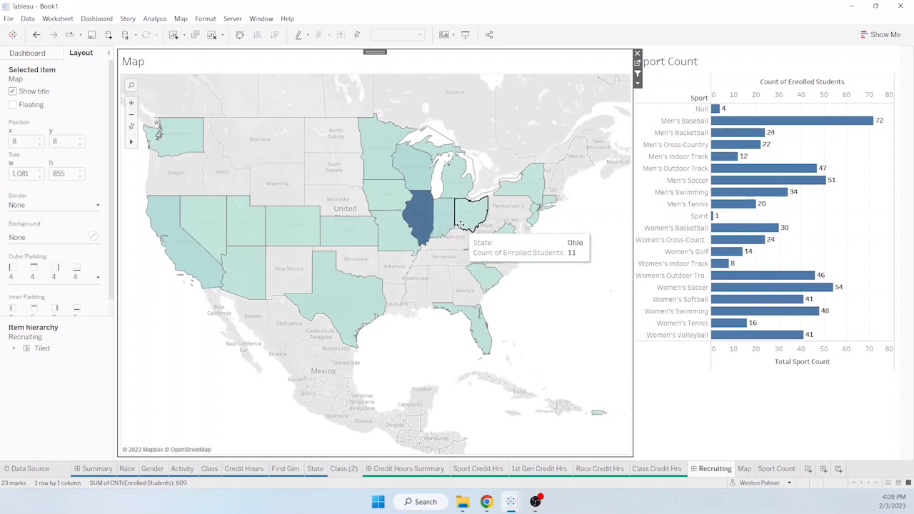
click(470, 222)
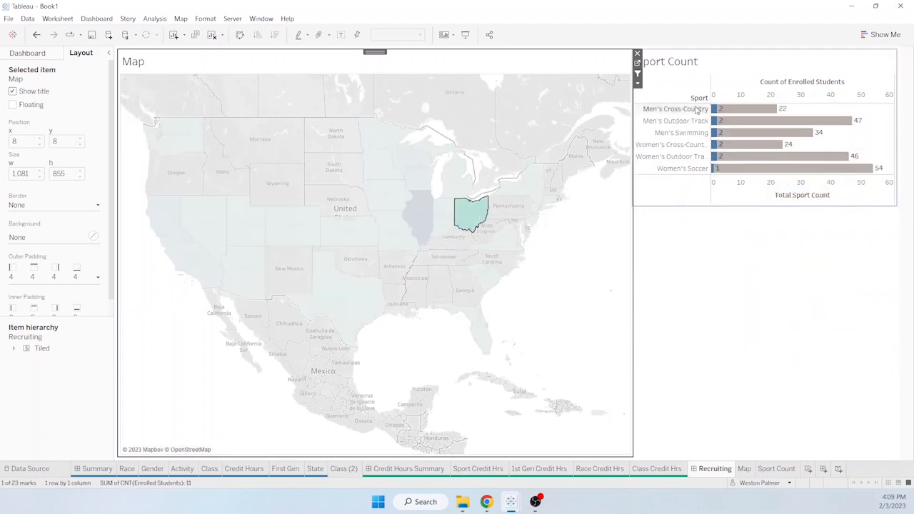
click(472, 214)
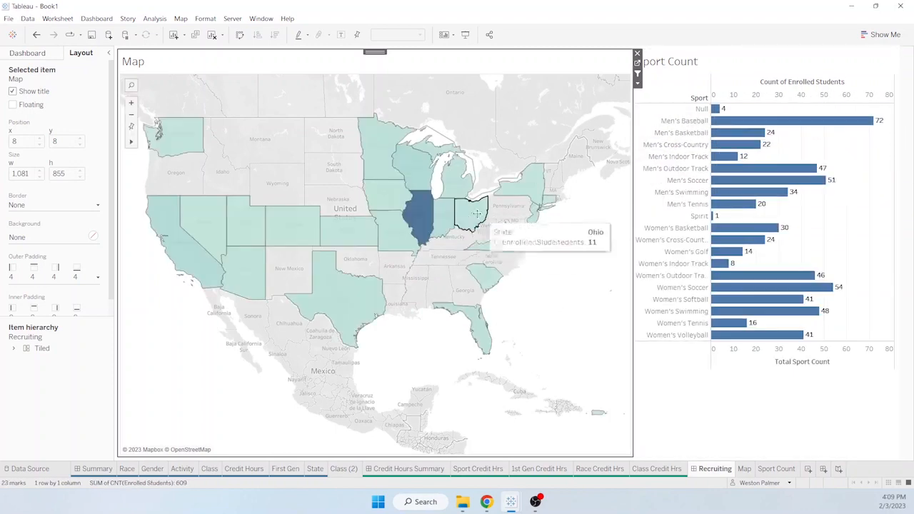
click(476, 210)
- On the Sport Count sheet, create a set from the State field named Selected State with California as its member
click(776, 470)
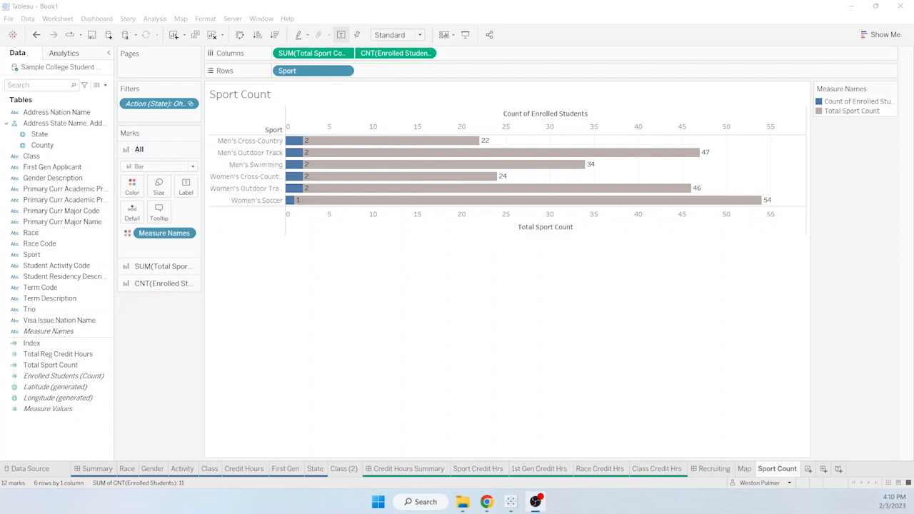
right_click(108, 138)
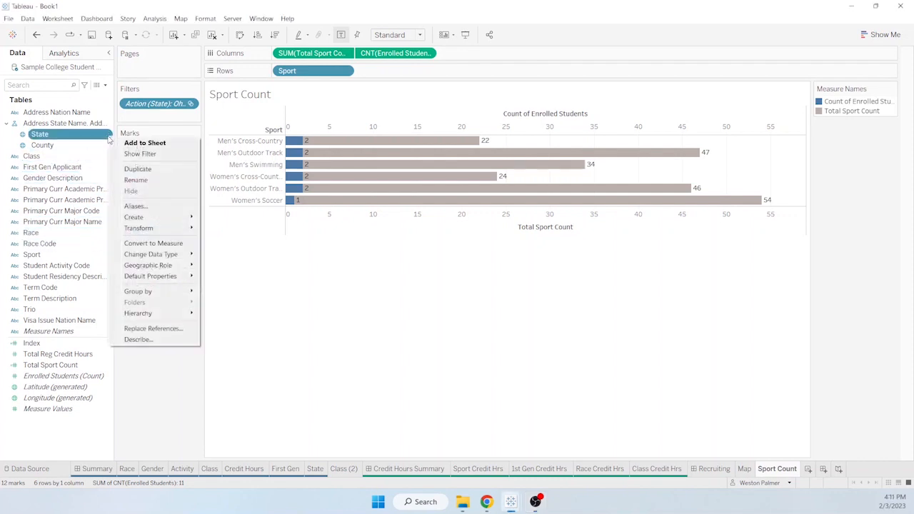
mouse_move(159, 224)
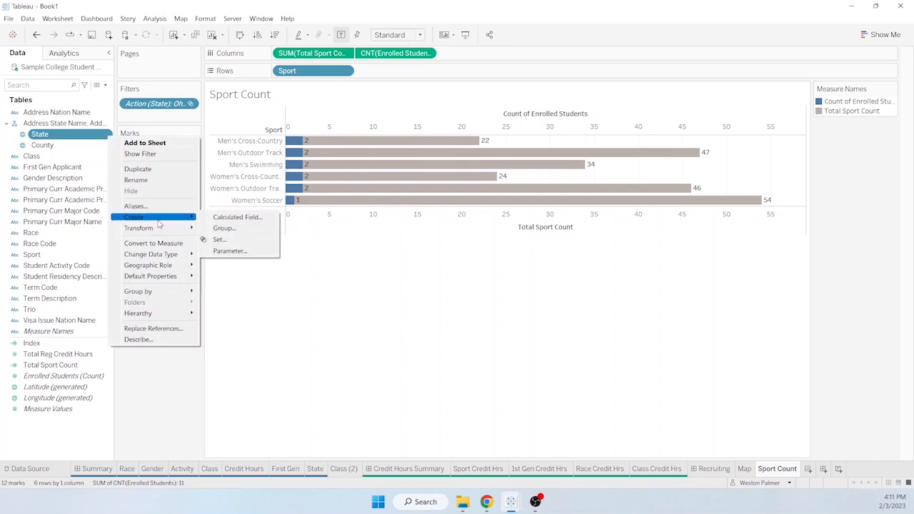
click(233, 242)
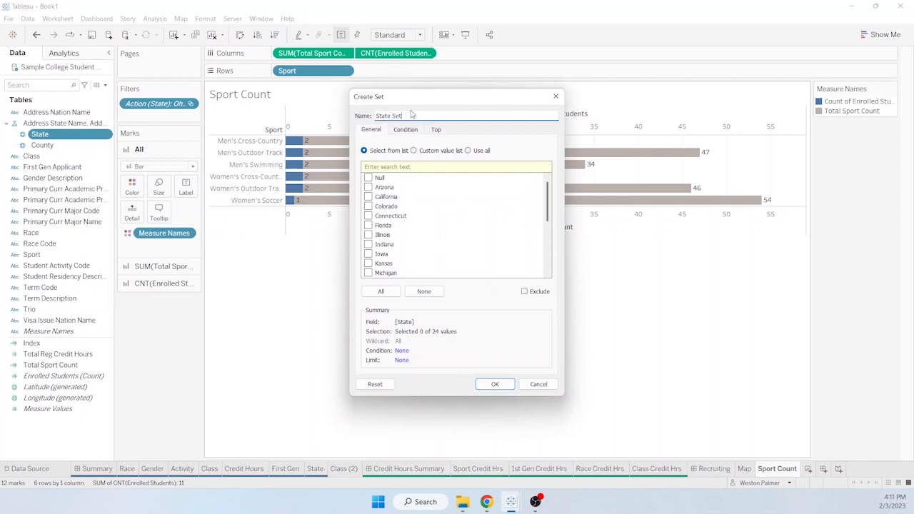
drag(404, 116, 345, 114)
text(Selected Stat)
click(368, 197)
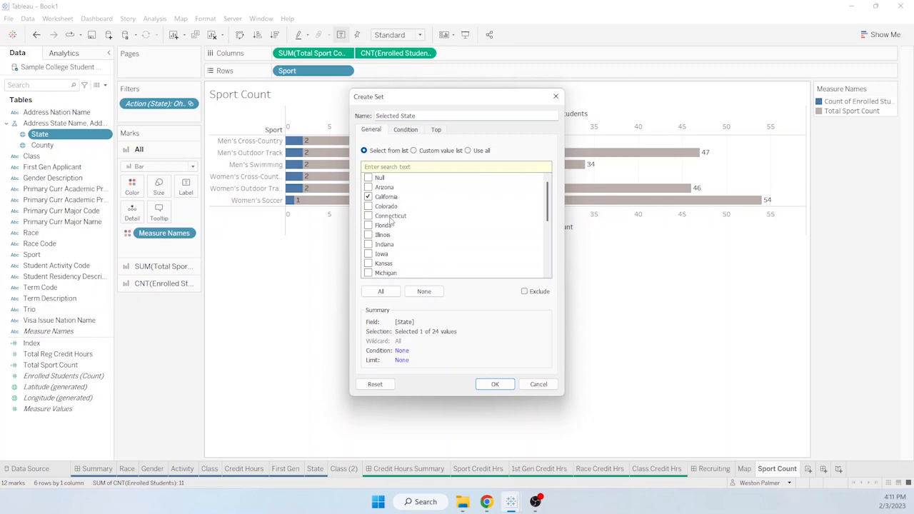
click(495, 385)
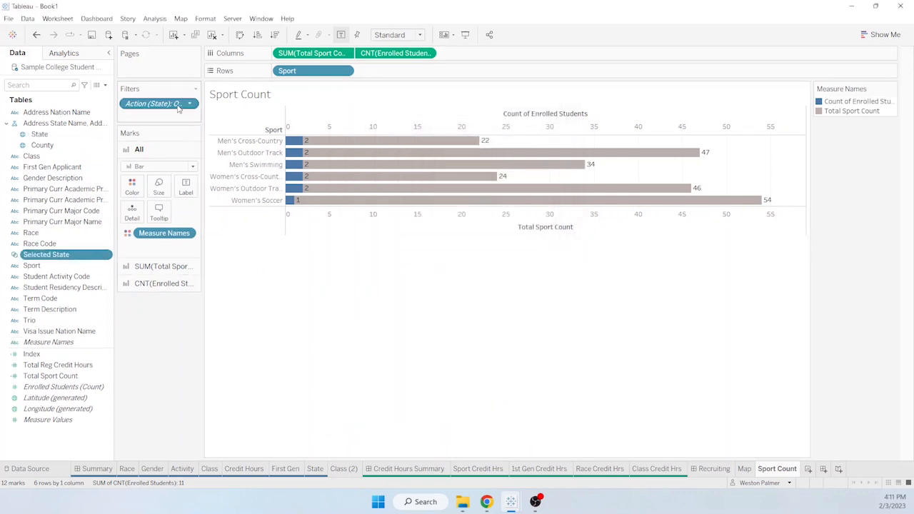
- Remove the State action filter from the Sport Count sheet and start a calculated field named Select State Recruitment
drag(175, 103, 167, 330)
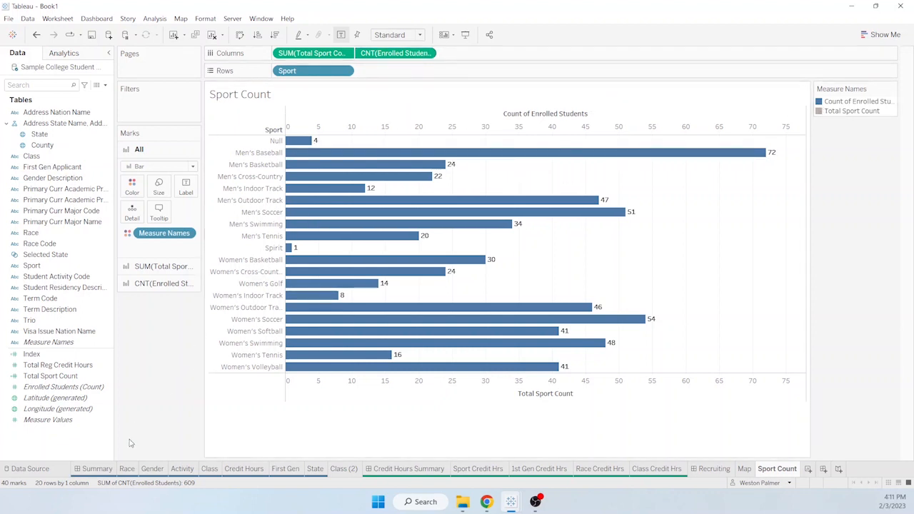
click(106, 85)
click(79, 96)
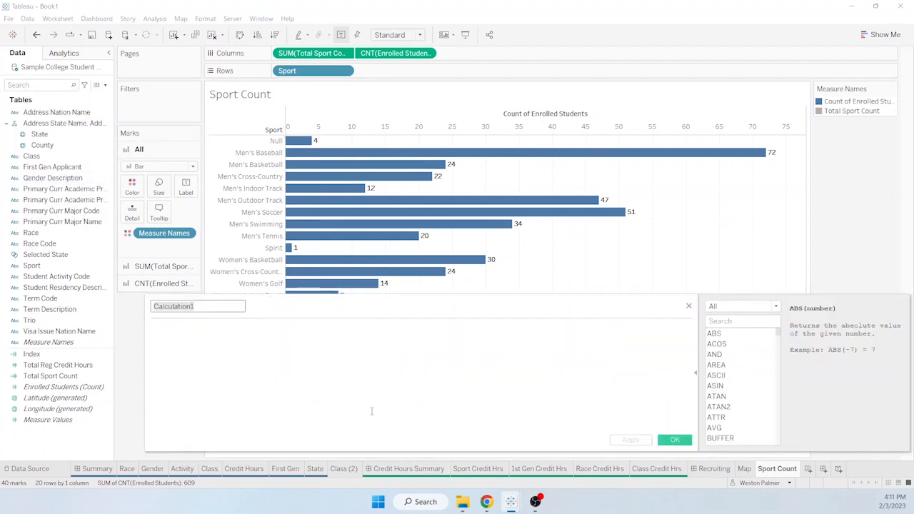
text(S)
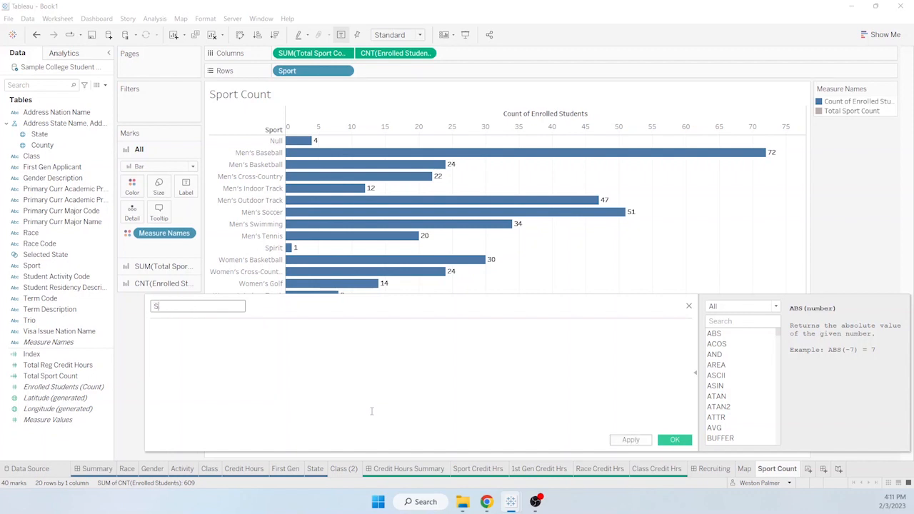
text(elect State Recruitment)
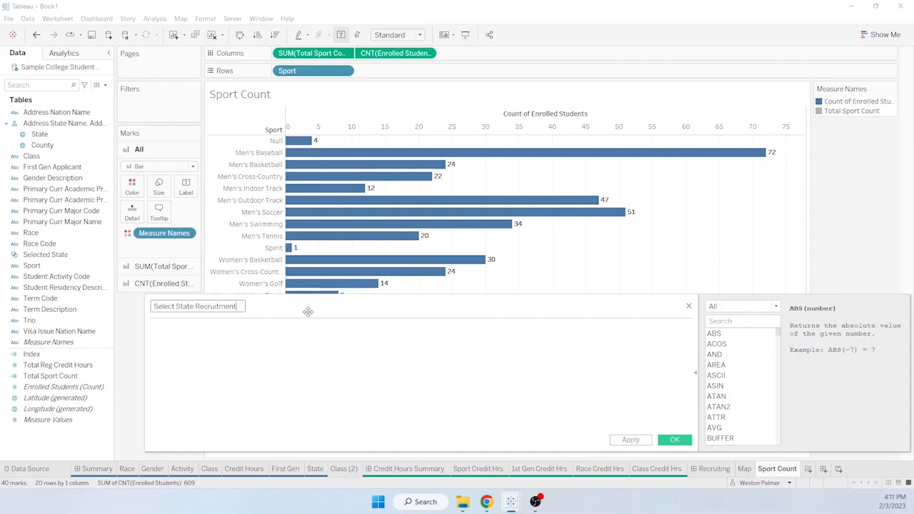
drag(307, 310, 321, 214)
click(224, 240)
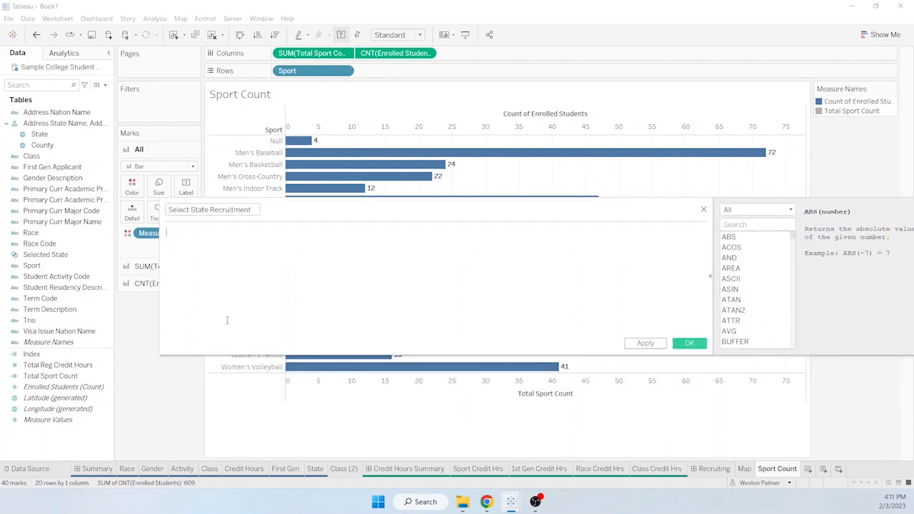
- Begin the calculation with the condition if [State]=[Selected State]
text(if)
text( [State)
key(Return)
text(=)
text([Sel)
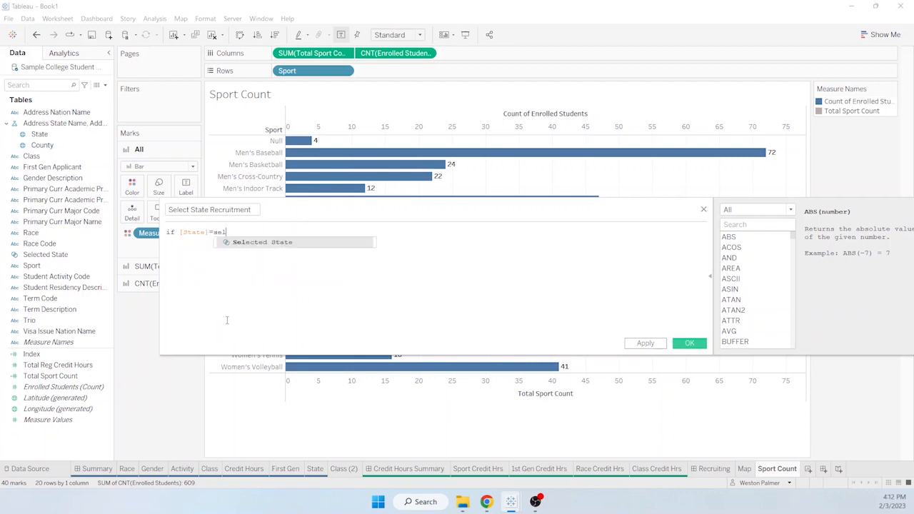
key(Return)
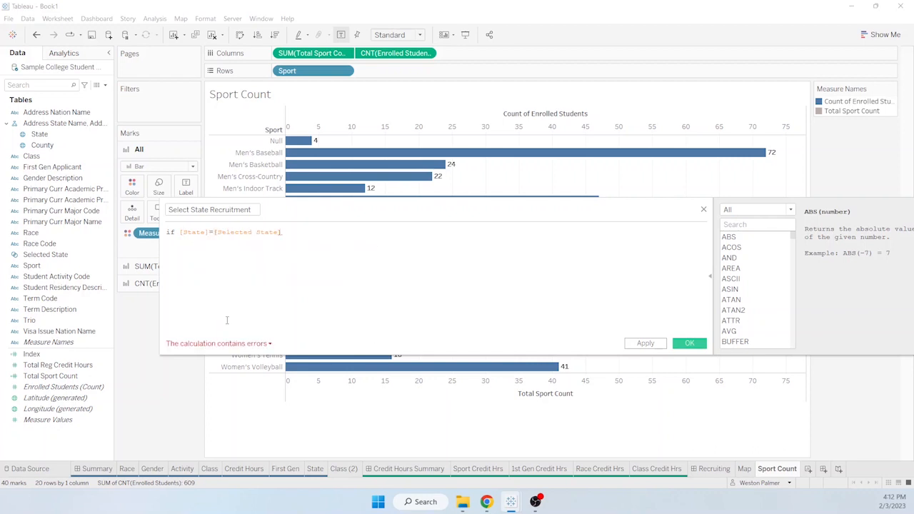
- Complete the IF statement with THEN returning [Sport] and a closing End, without an ELSE branch
text(THEN)
key(Return)
text(spor)
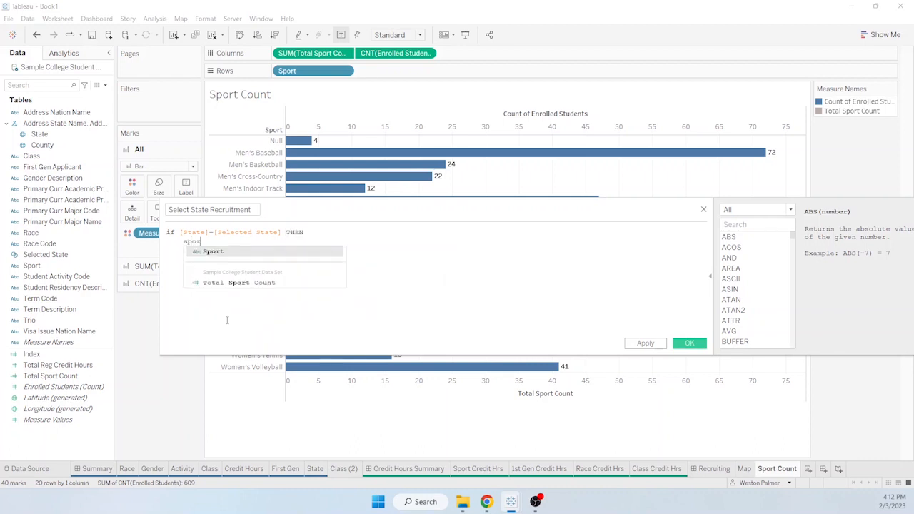
key(Return)
text(else)
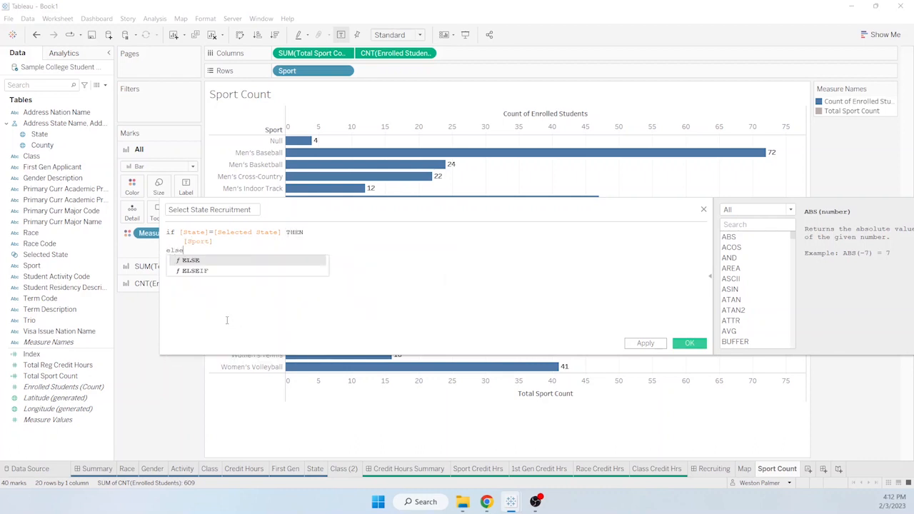
key(Return)
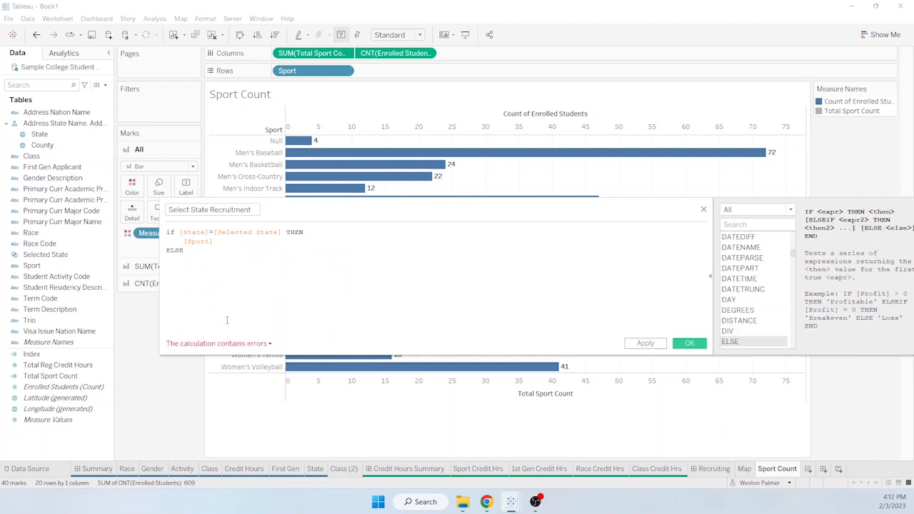
key(BackSpace)
key(BackSpace)
key(BackSpace)
key(BackSpace)
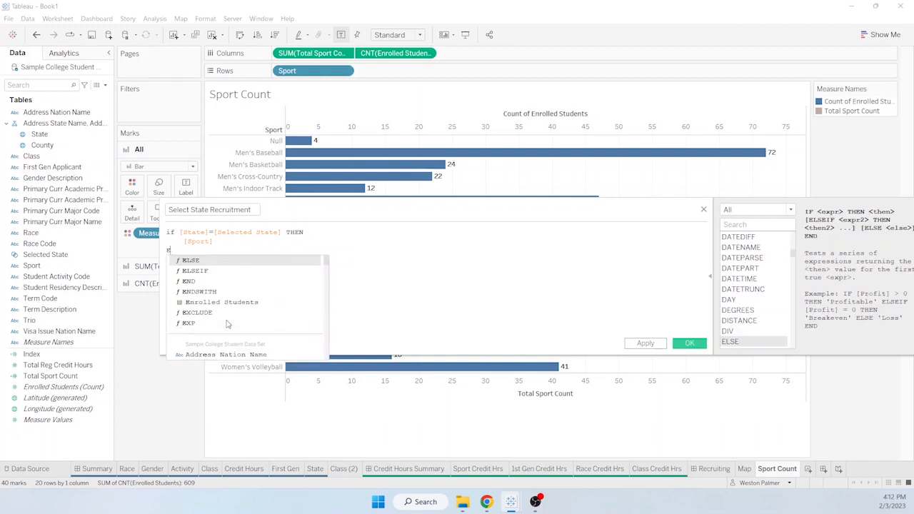
text(nd)
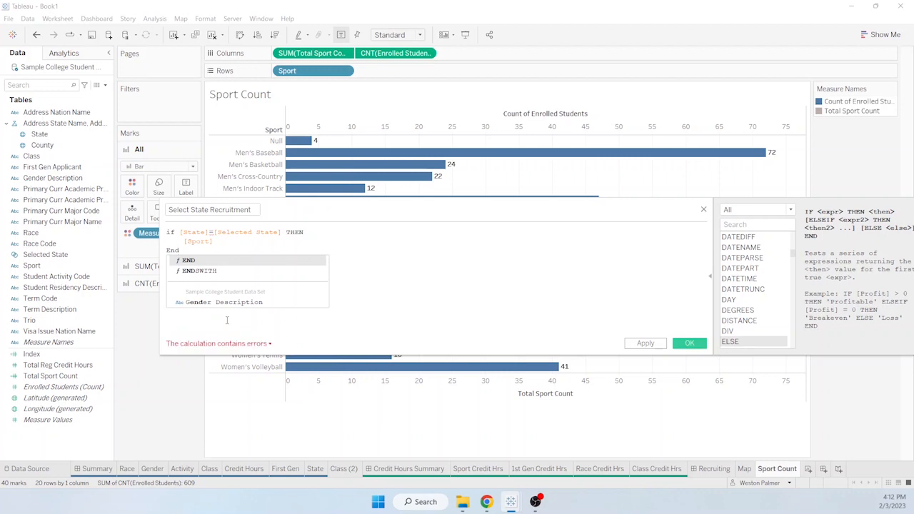
click(257, 246)
- Look up the IN function and replace the equals sign between [State] and [Selected State] with in
click(268, 344)
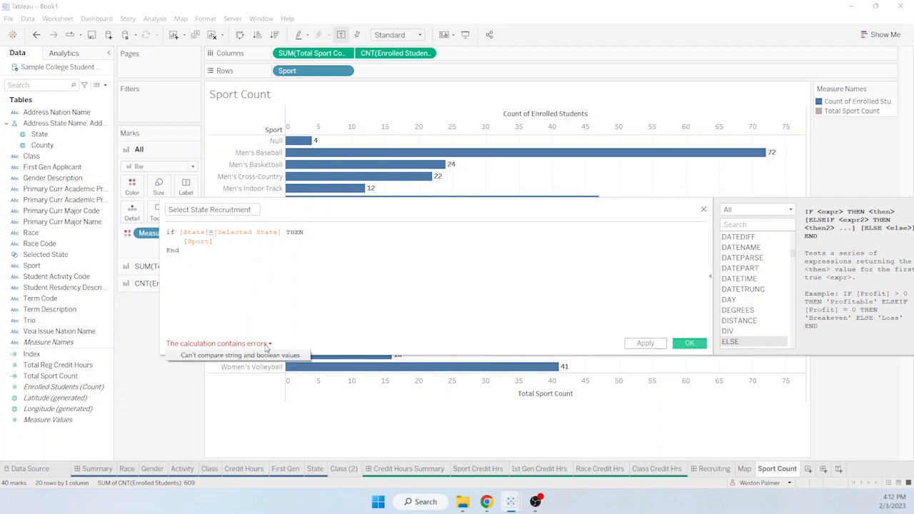
click(291, 288)
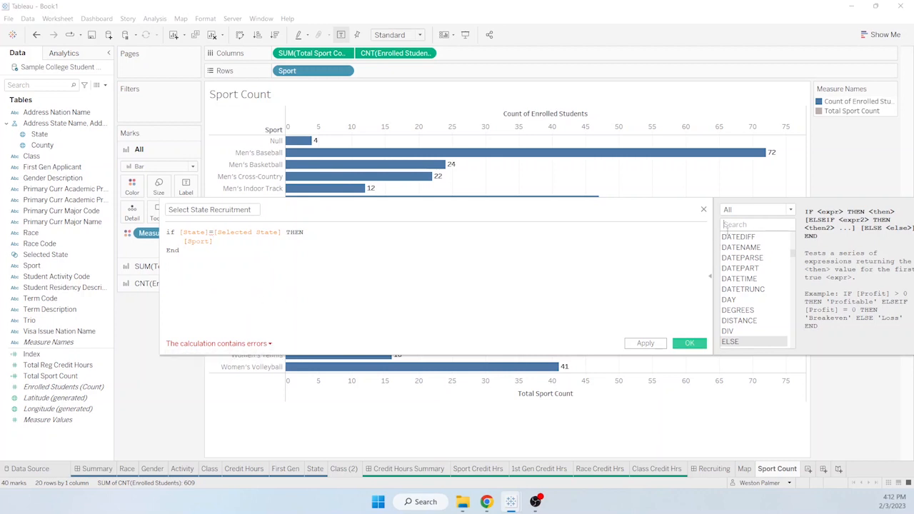
text(in)
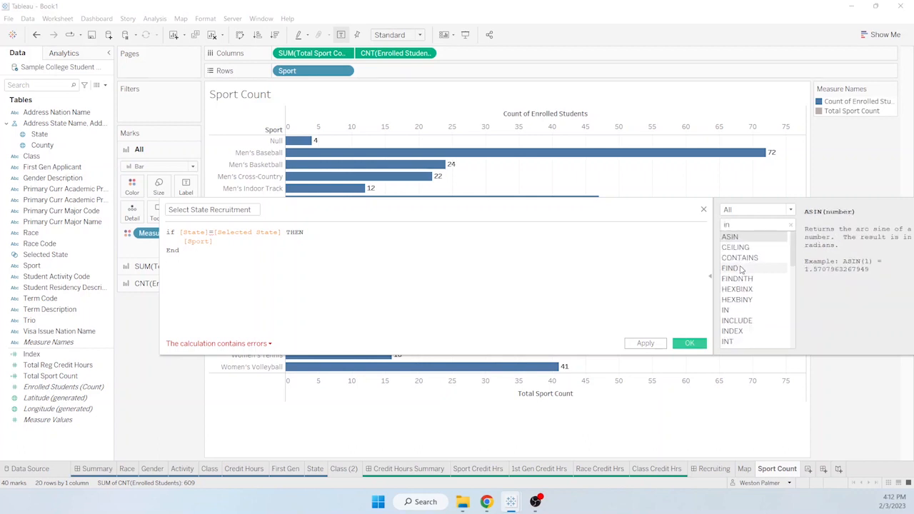
click(743, 310)
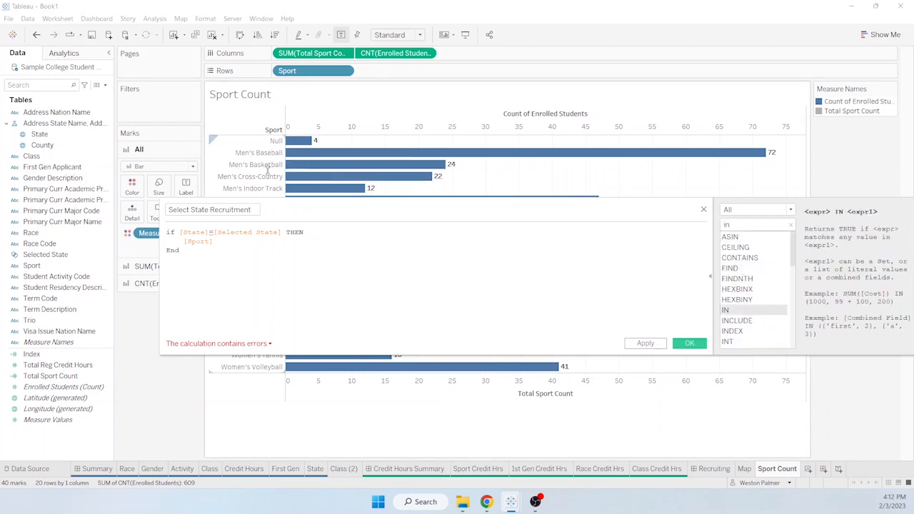
click(213, 232)
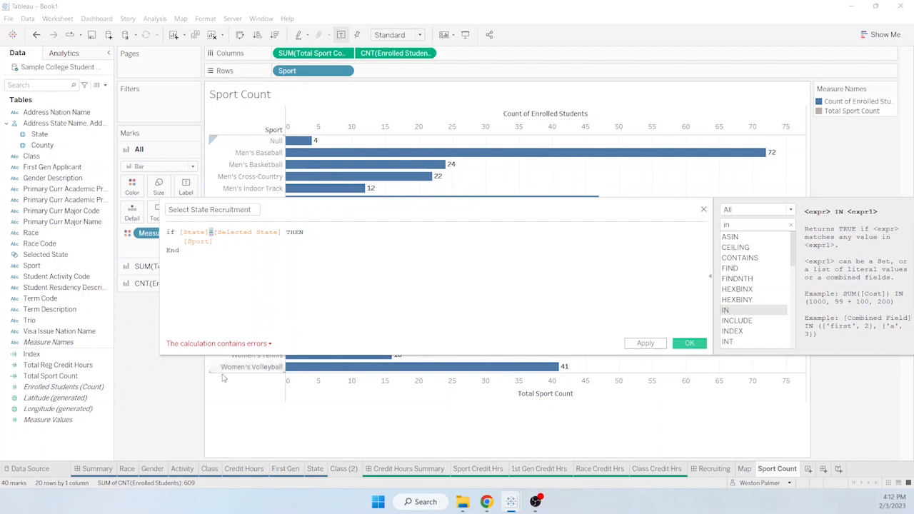
text(in)
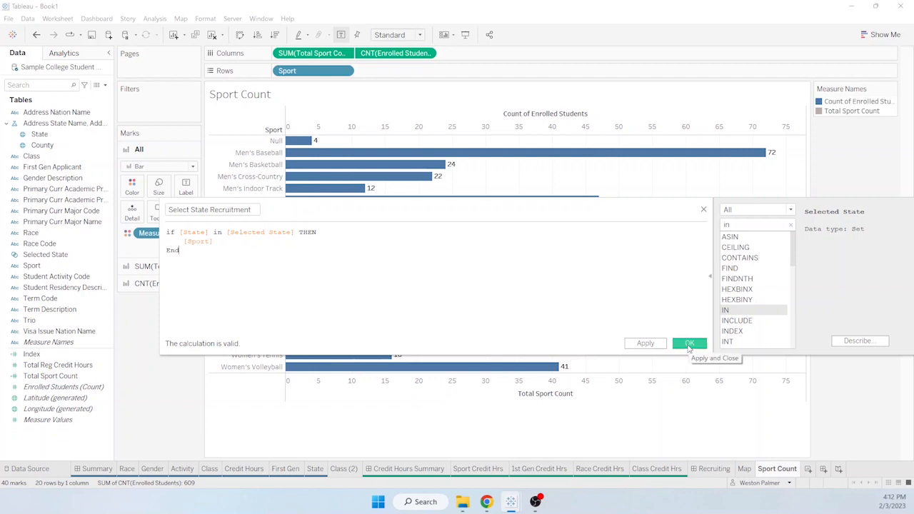
- Replace [Sport] in the THEN branch with count([Enrolled Students]) and check the calculation's error details
drag(187, 242, 218, 243)
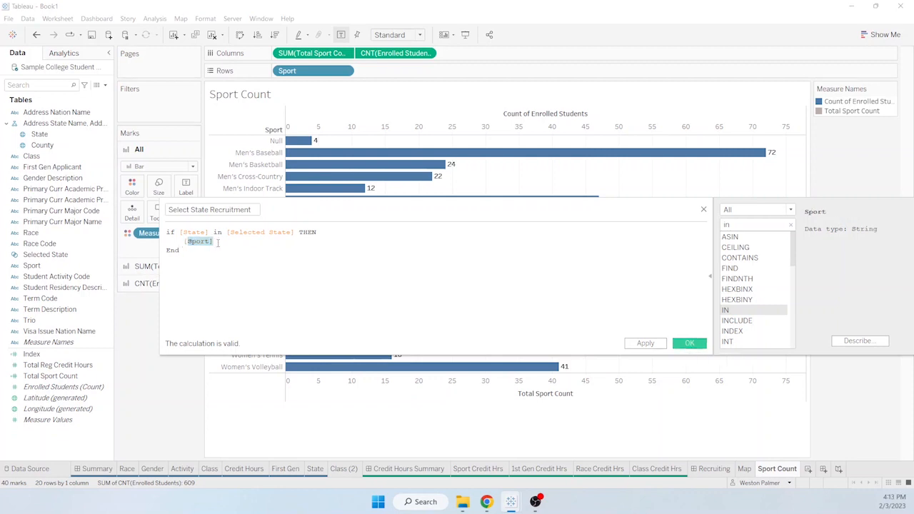
key(BackSpace)
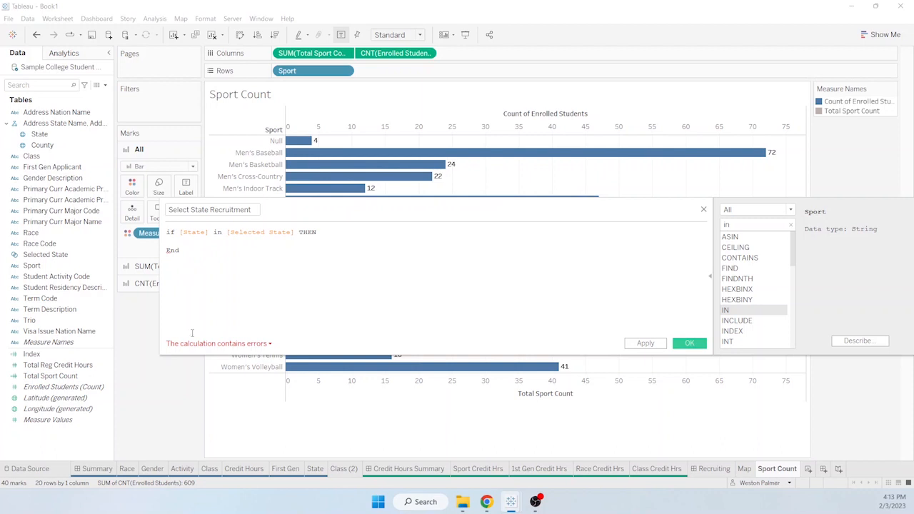
text(count)
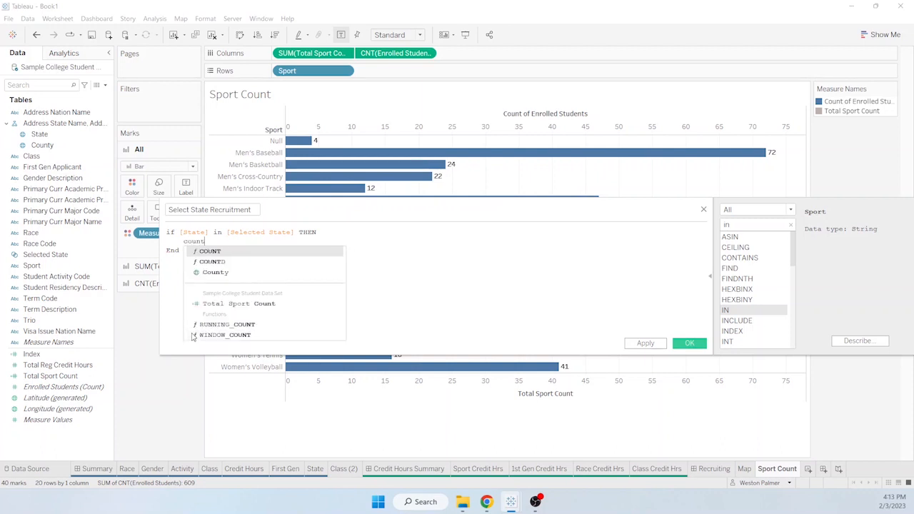
text((en)
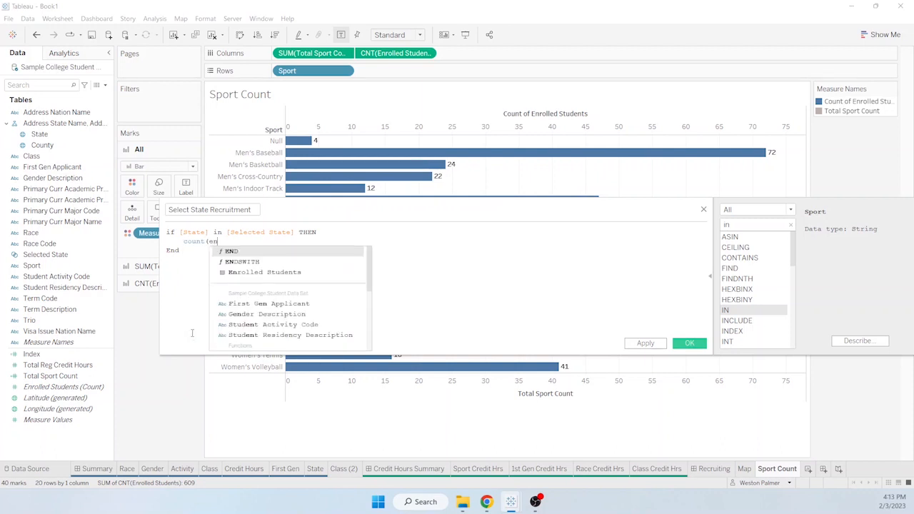
key(Down)
key(Down)
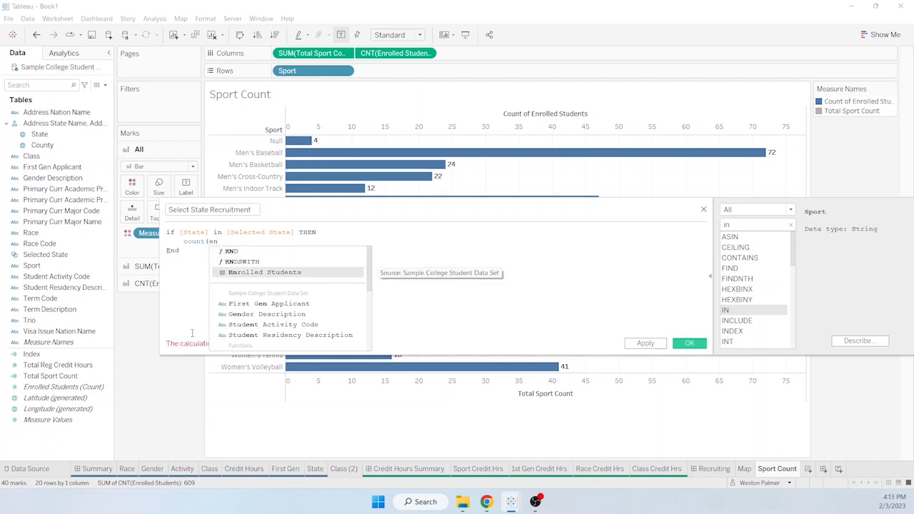
key(Return)
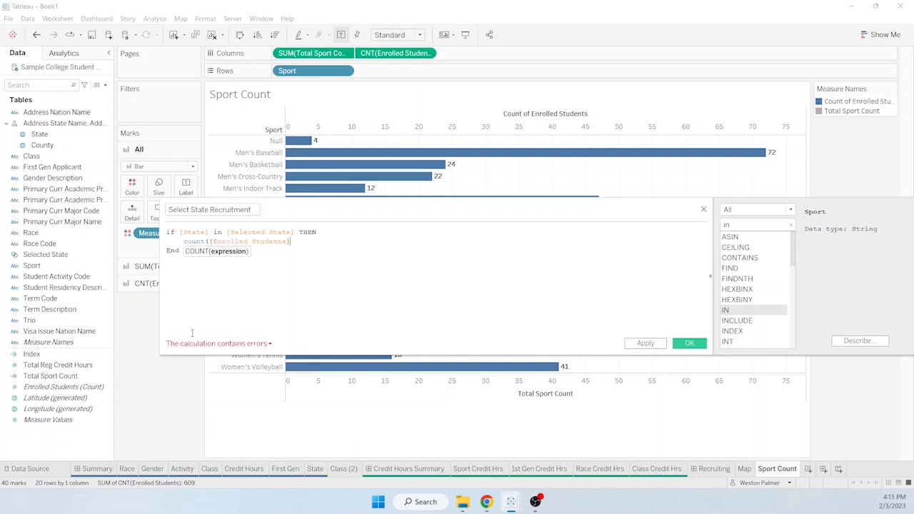
text())
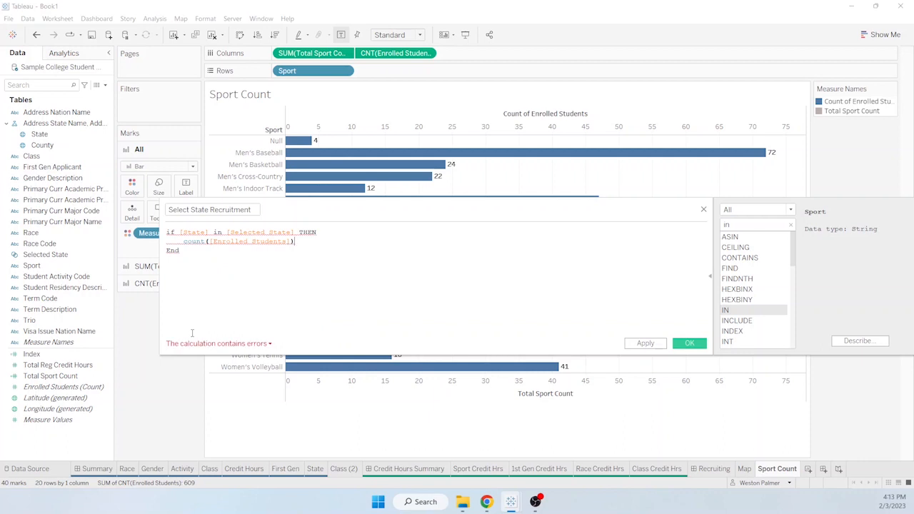
click(270, 344)
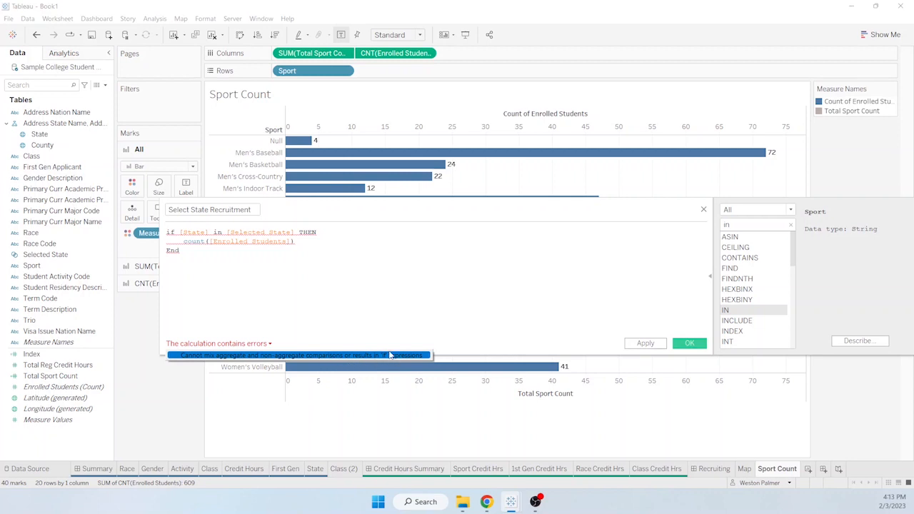
- Remove the count wrapper from the THEN branch, leaving only [Enrolled Students], and check the calculation's error details
click(208, 247)
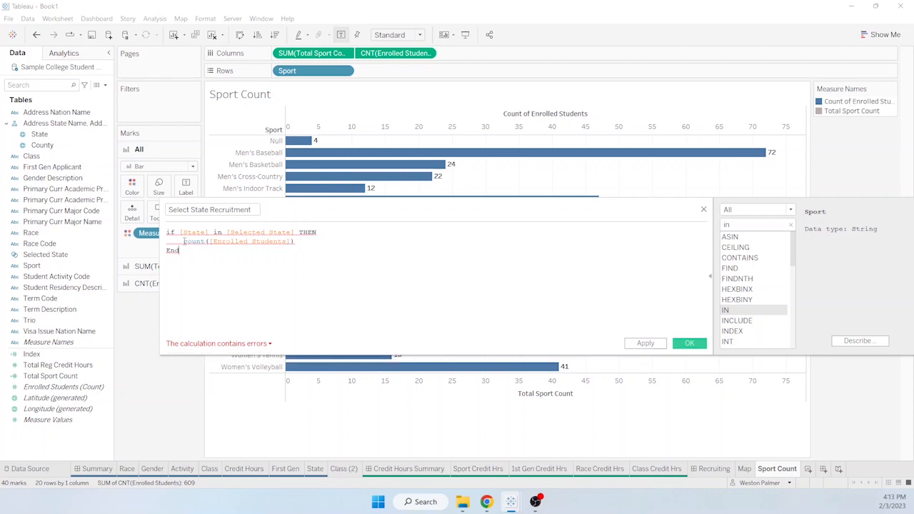
drag(183, 241, 208, 242)
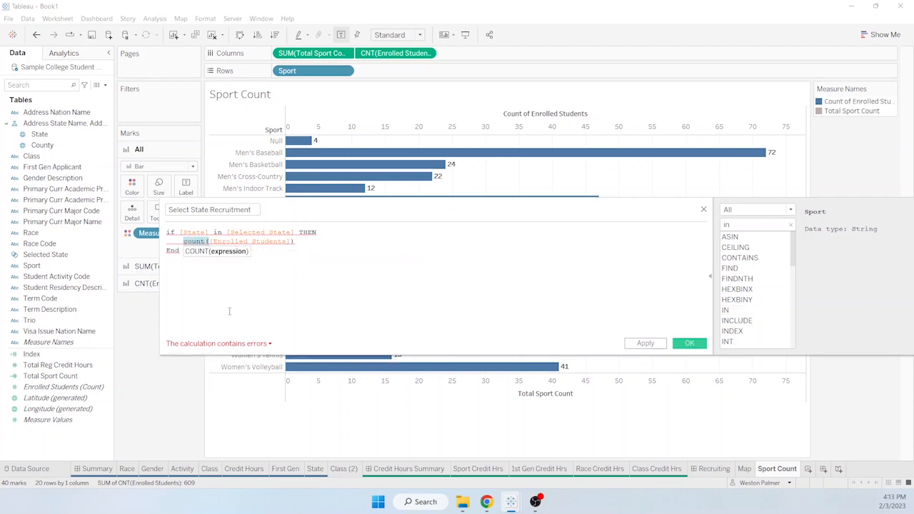
key(BackSpace)
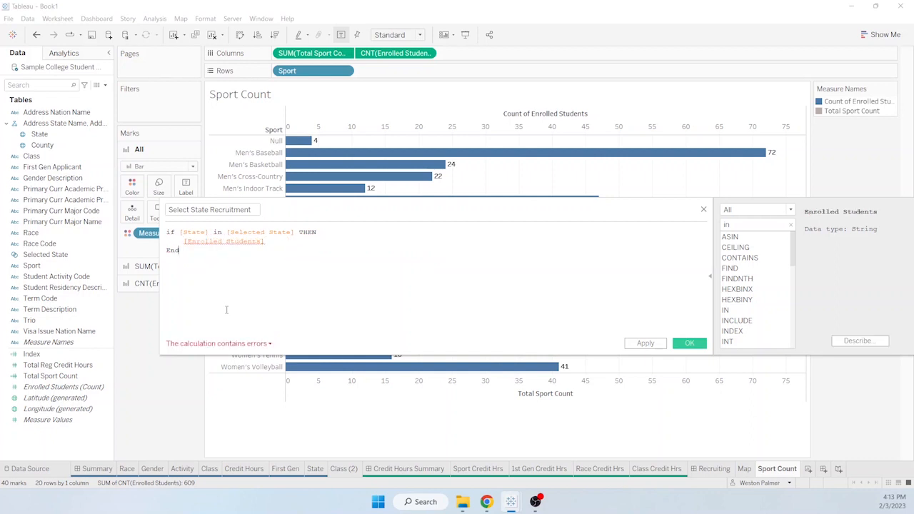
click(241, 345)
- Replace [Enrolled Students] in the THEN branch with [State] and save the Select State Recruitment calculation
drag(184, 243, 265, 241)
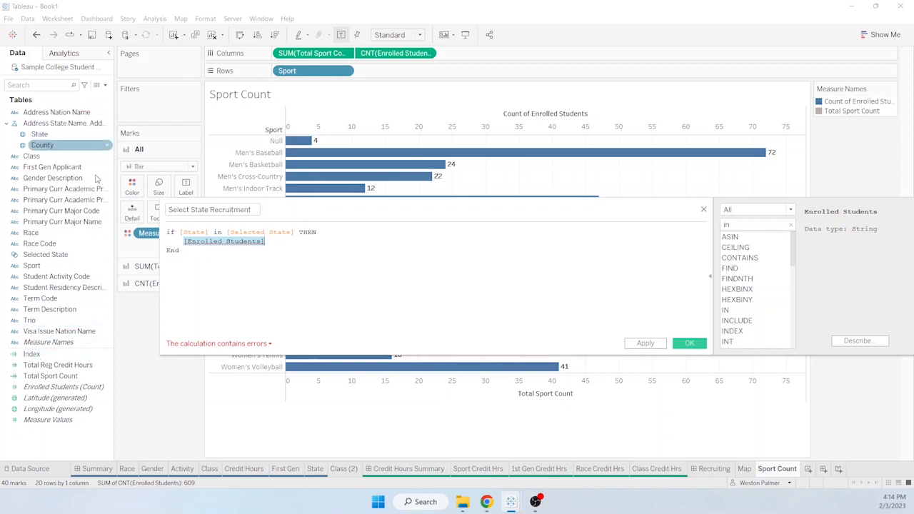
text(state)
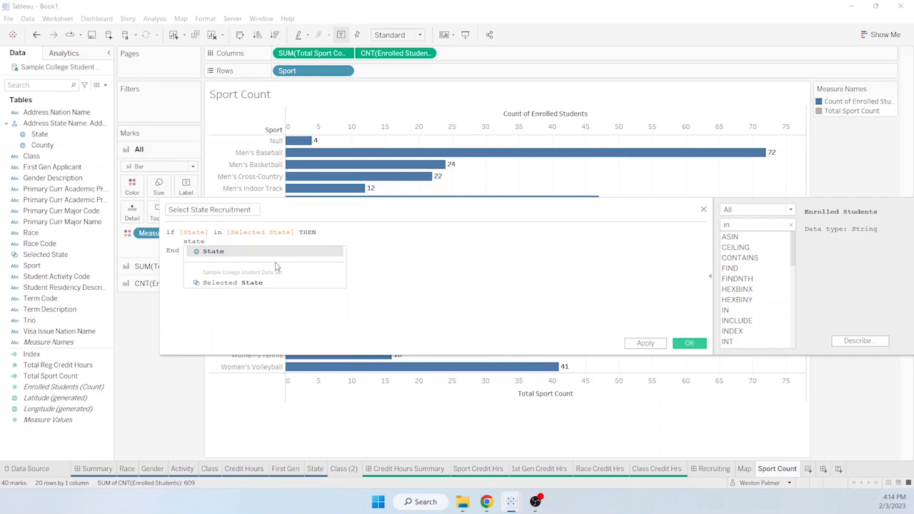
key(Return)
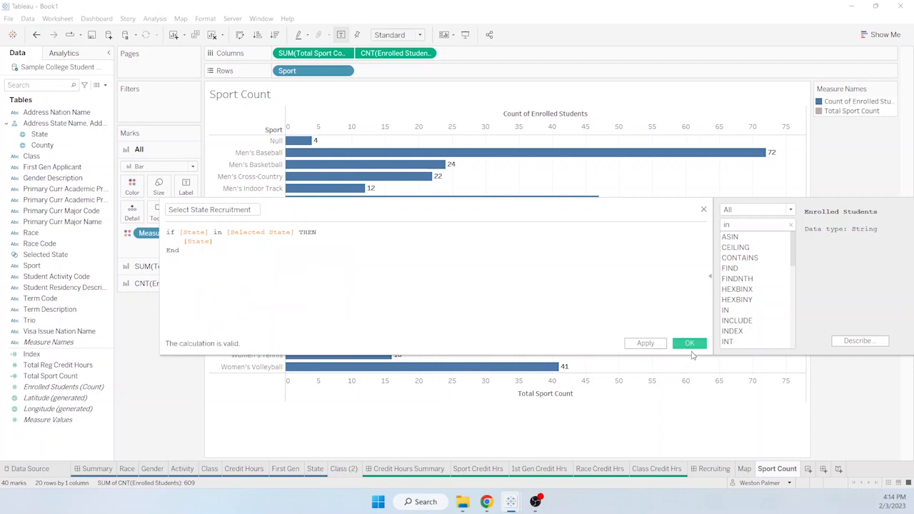
click(691, 343)
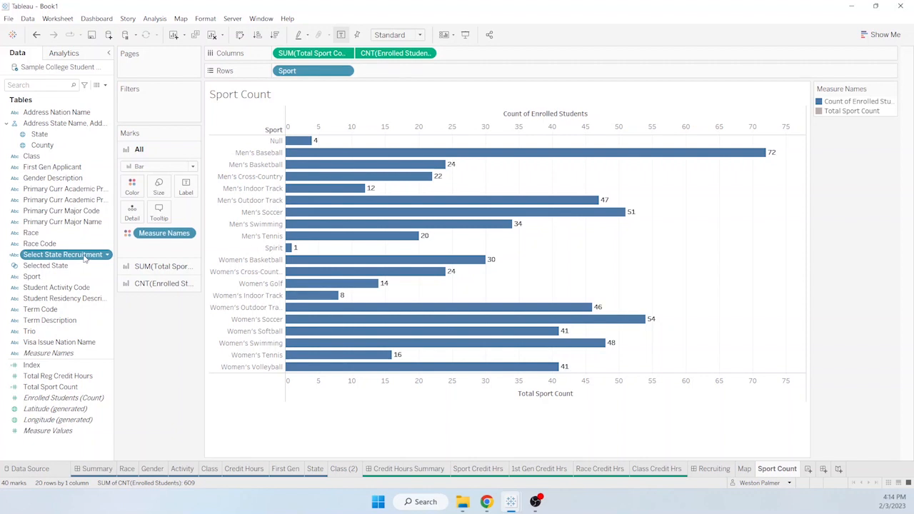
- Try adding the Select State Recruitment field to the Sport Count view
drag(85, 259, 334, 130)
drag(444, 79, 90, 292)
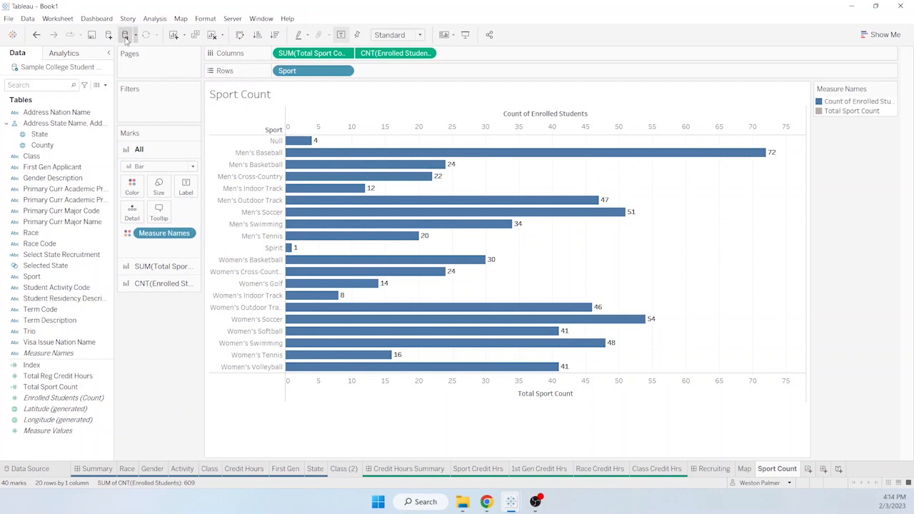
click(68, 299)
- Put the Selected State set first on Columns and switch it from In/Out to showing the members in the set
drag(57, 265, 286, 54)
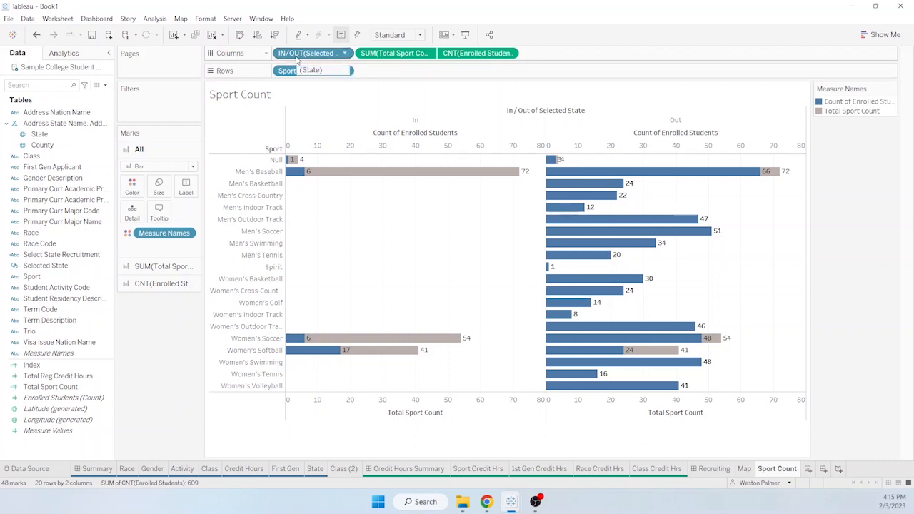
click(345, 54)
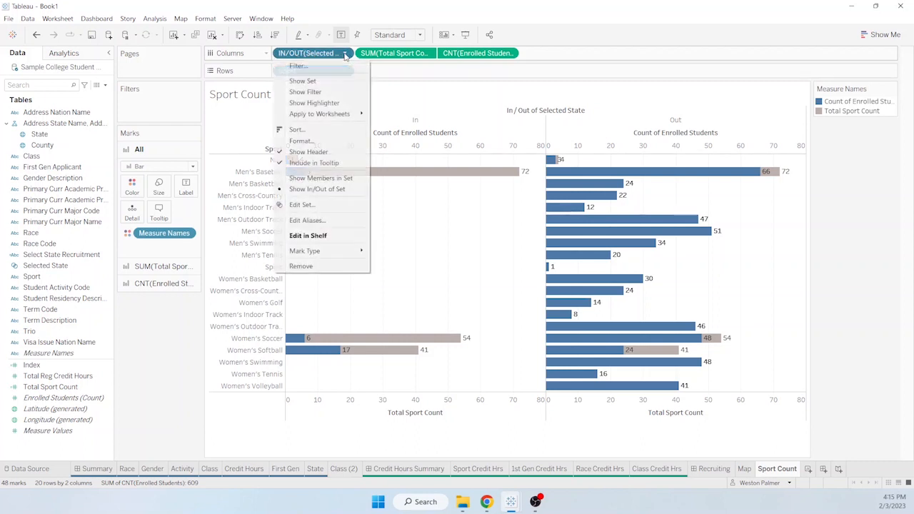
mouse_move(332, 256)
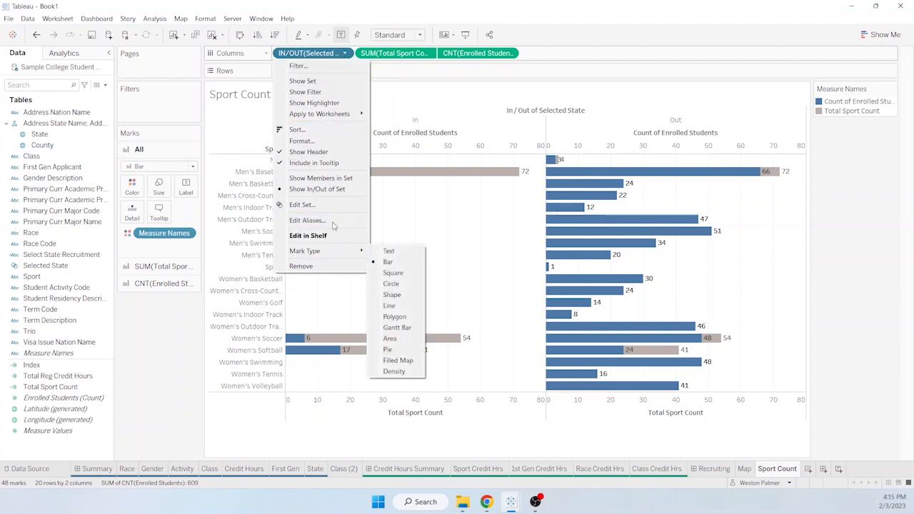
click(336, 180)
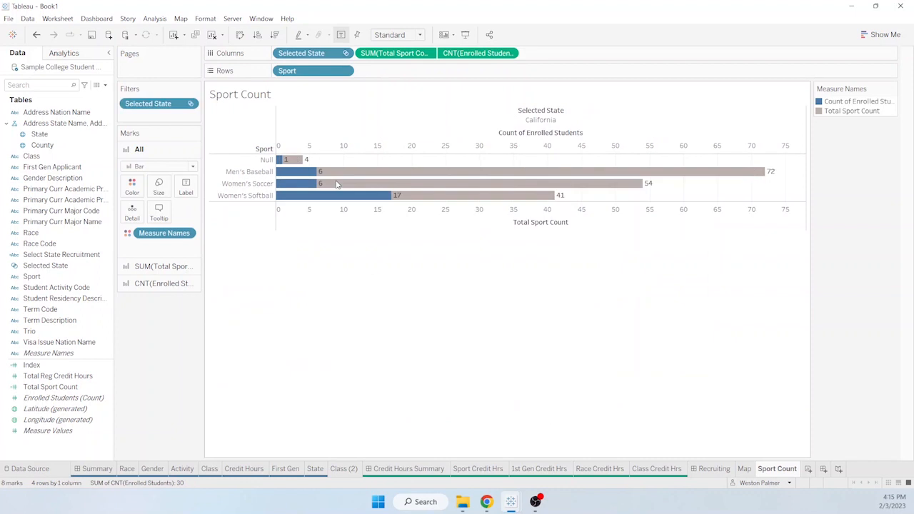
- Undo the switch to showing set members, review the set's options, and remove the Selected State set from Columns
click(37, 35)
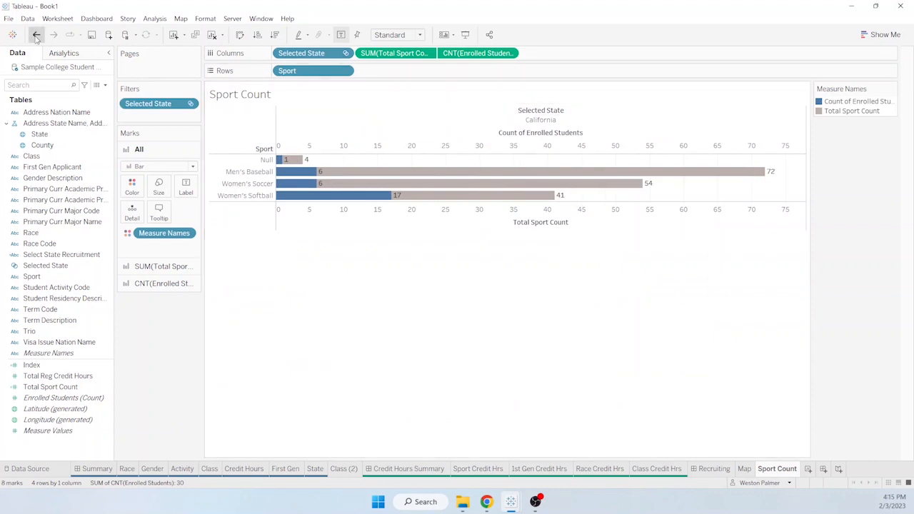
click(346, 53)
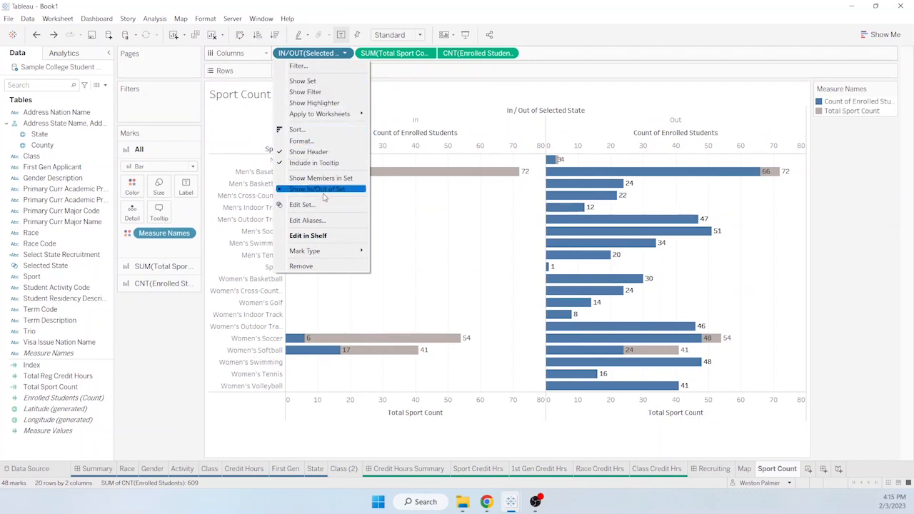
mouse_move(326, 255)
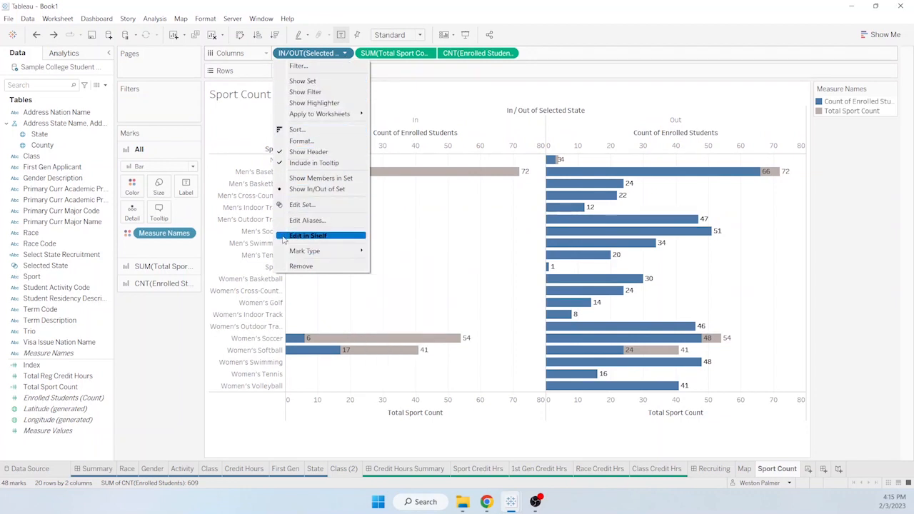
click(331, 54)
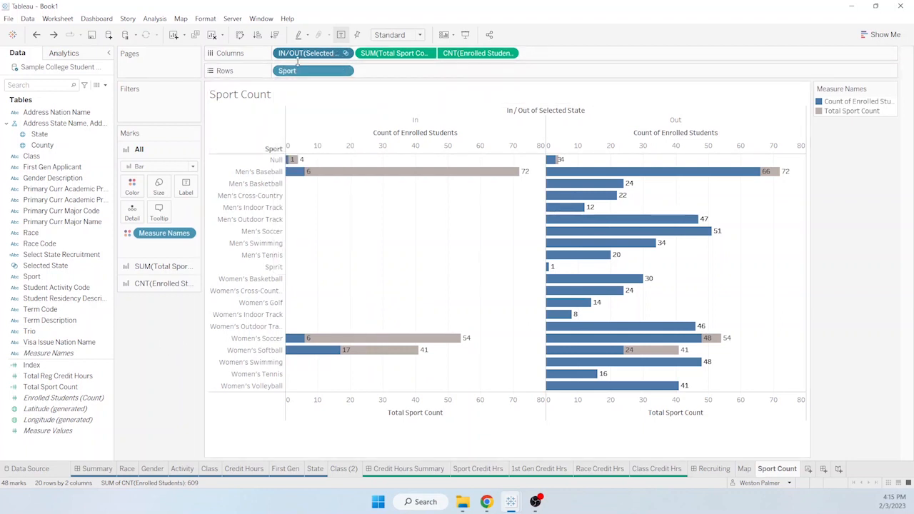
drag(307, 54, 147, 348)
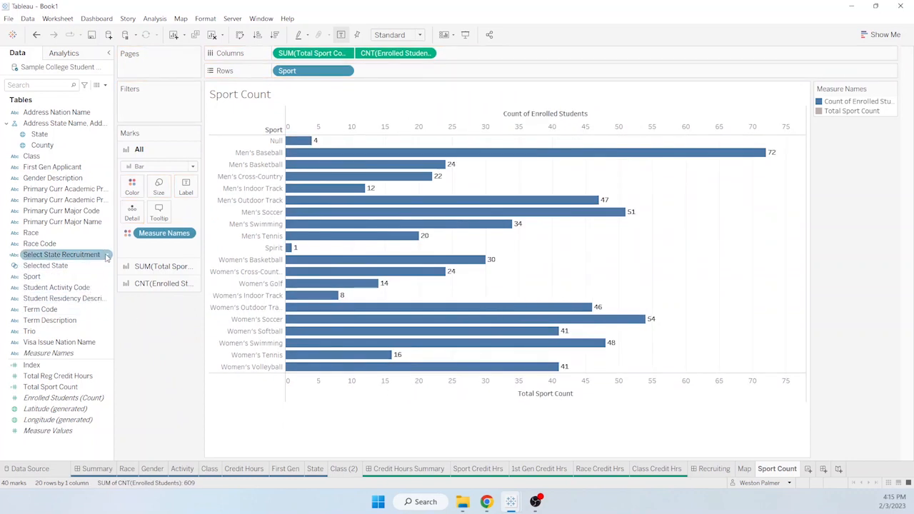
- Reopen the Select State Recruitment calculation and replace [State] in the THEN branch with the start of a count expression, keeping END on its own line
click(107, 256)
click(135, 314)
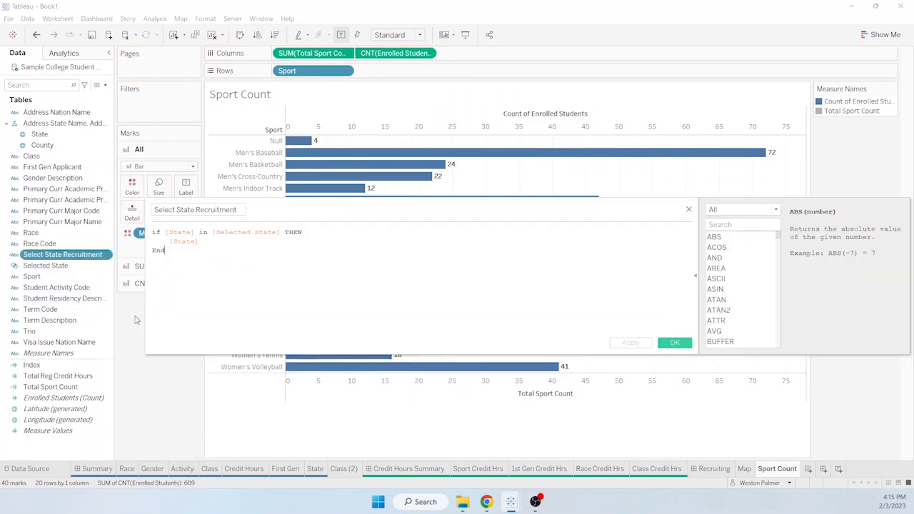
click(170, 241)
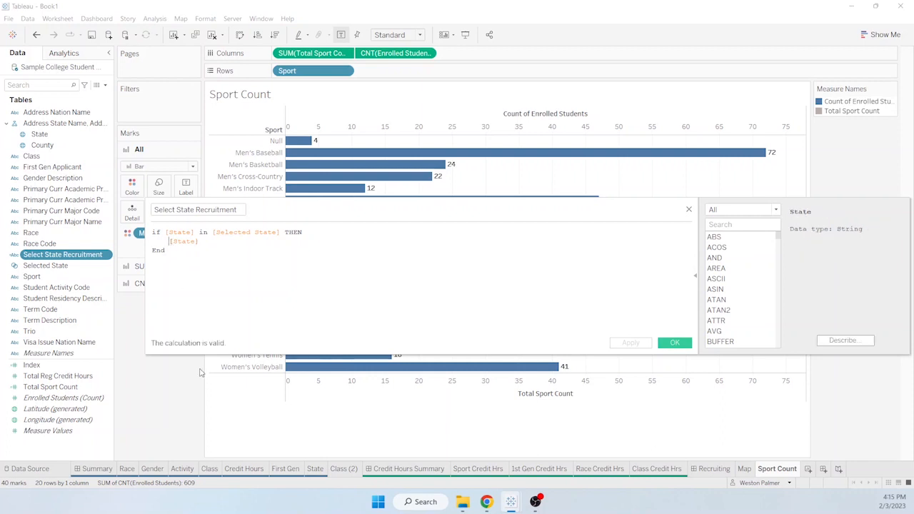
text(count()
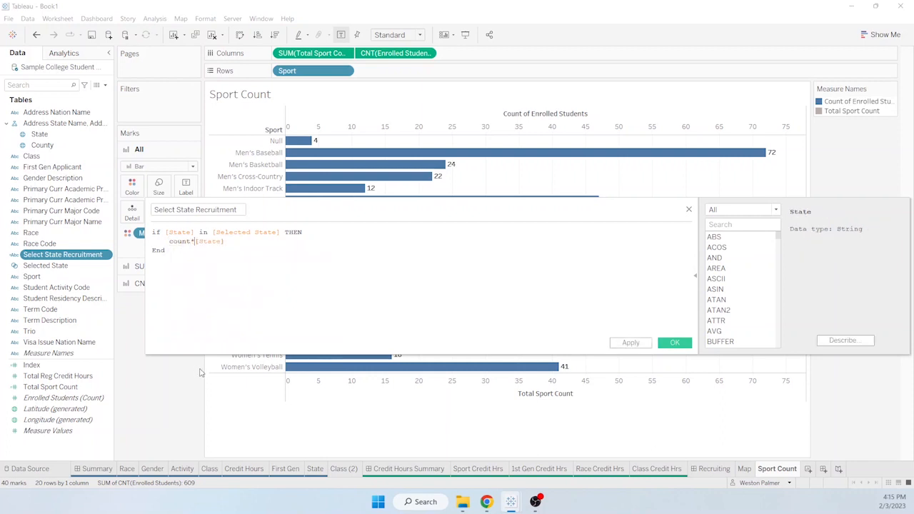
key(Delete)
key(Delete)
key(Delete)
key(Delete)
key(Delete)
key(Delete)
text(E)
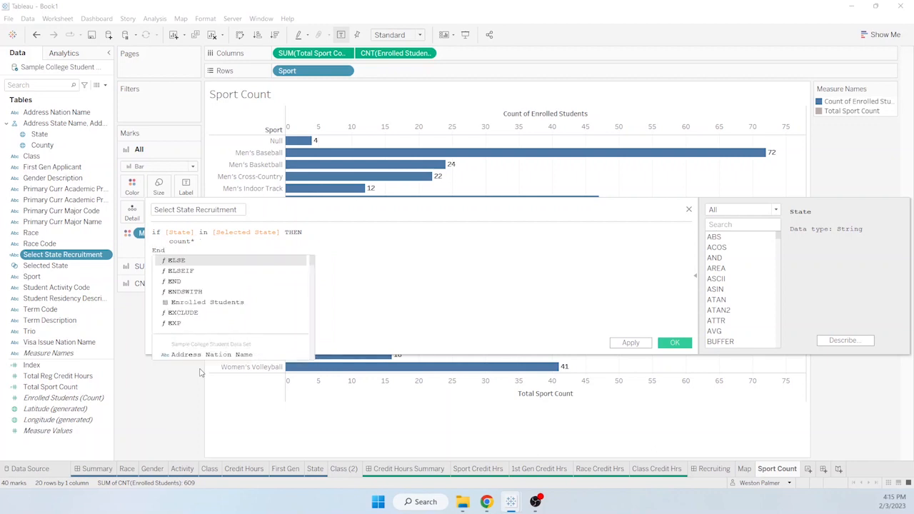
key(Down)
key(Down)
key(Return)
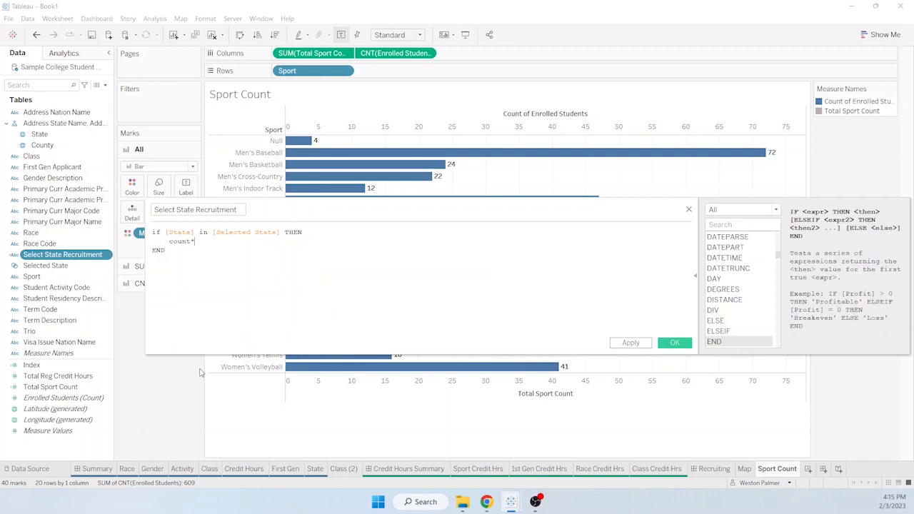
- Complete the THEN branch as count([Enrolled Students]) and check the calculation's error details
key(BackSpace)
text((en)
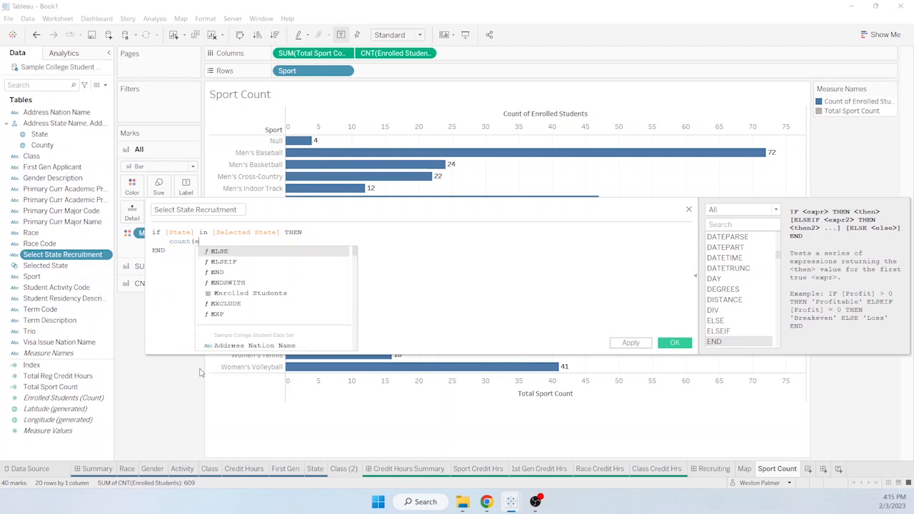
key(Down)
key(Down)
key(Return)
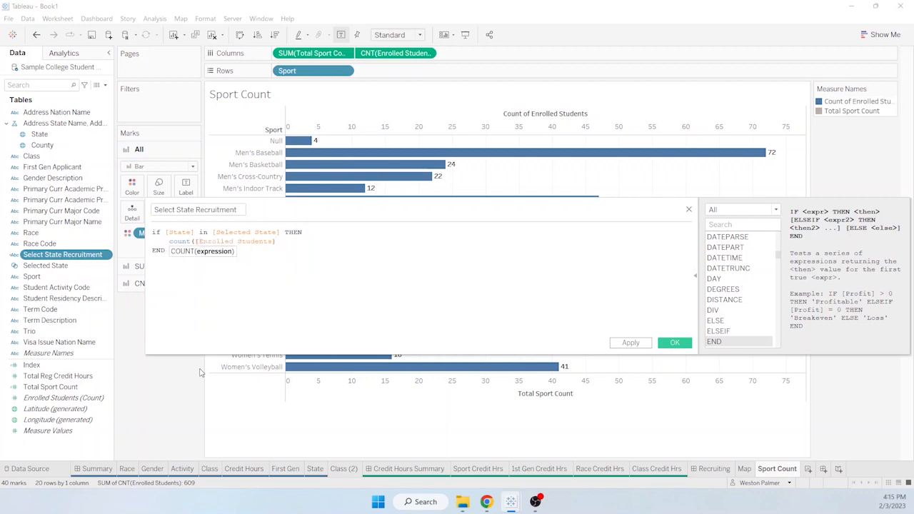
text())
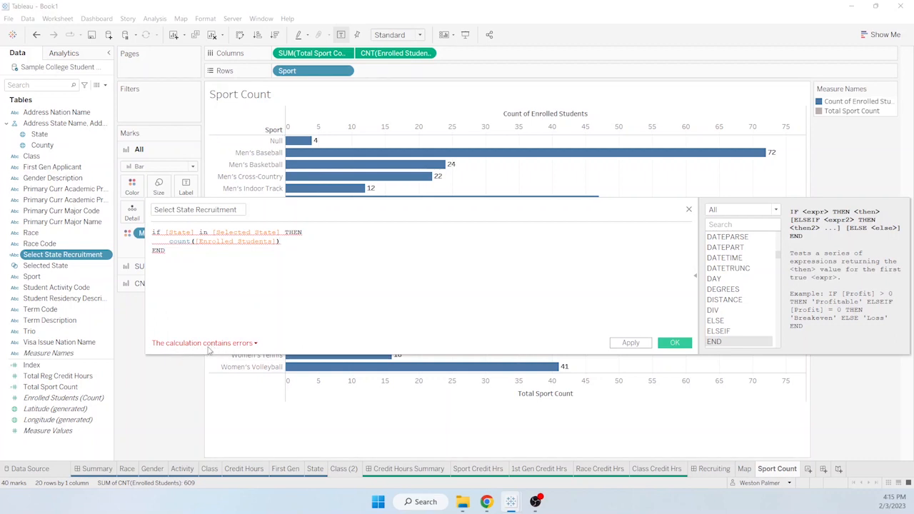
click(256, 343)
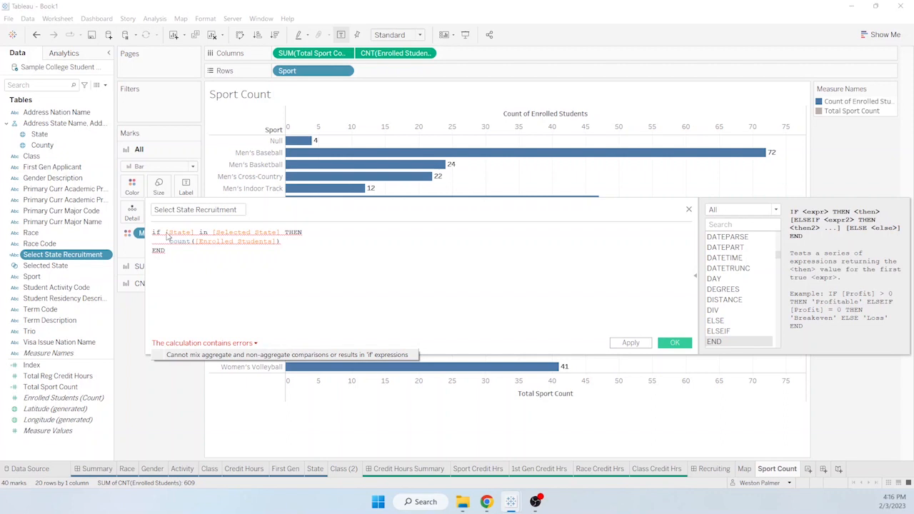
click(168, 236)
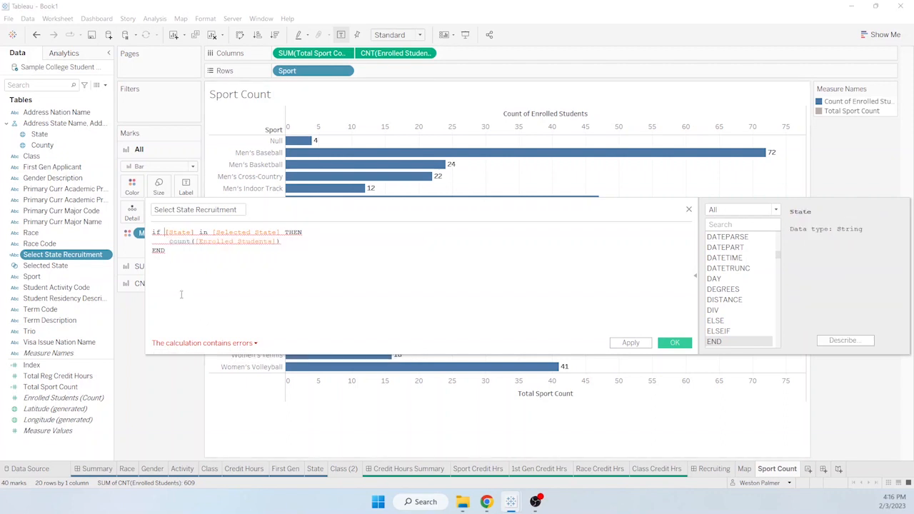
- Wrap [State] in max() in the Select State Recruitment condition and save the calculation
text(max()
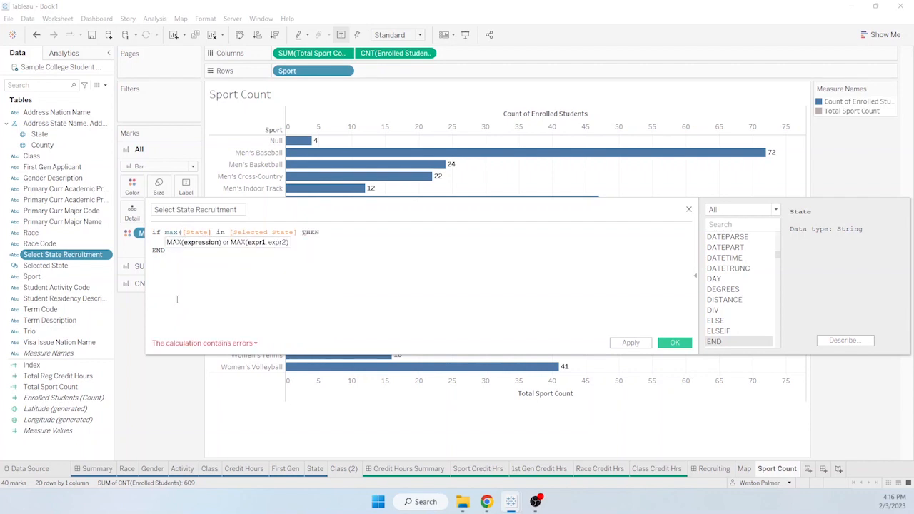
text())
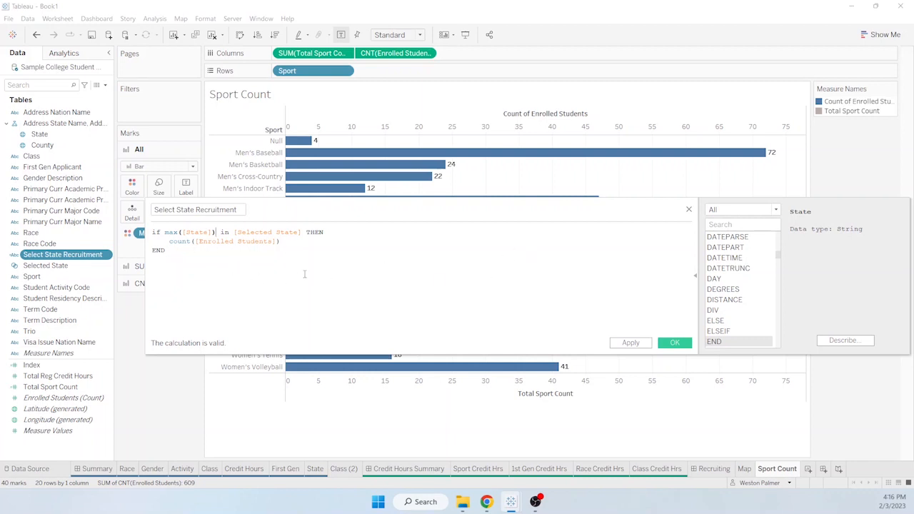
click(675, 343)
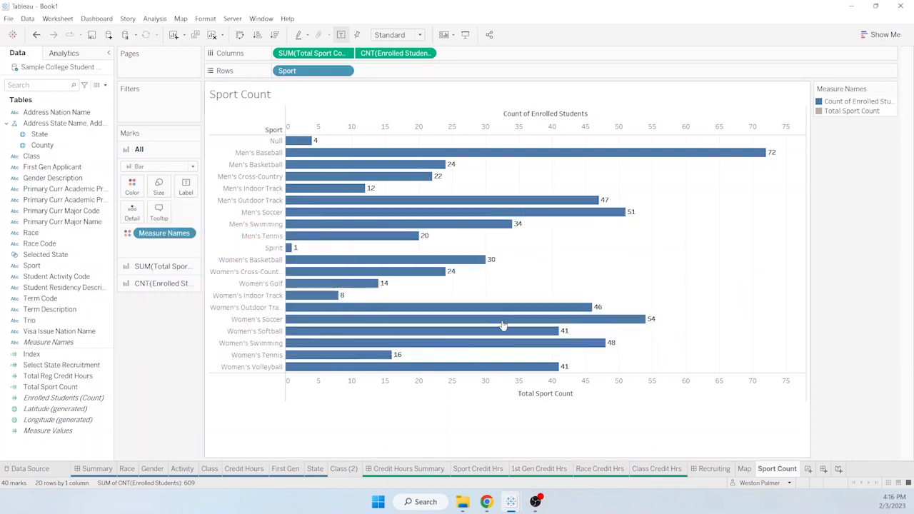
- Examine the State column values in the Enrolled Students data source with the table details collapsed
click(32, 471)
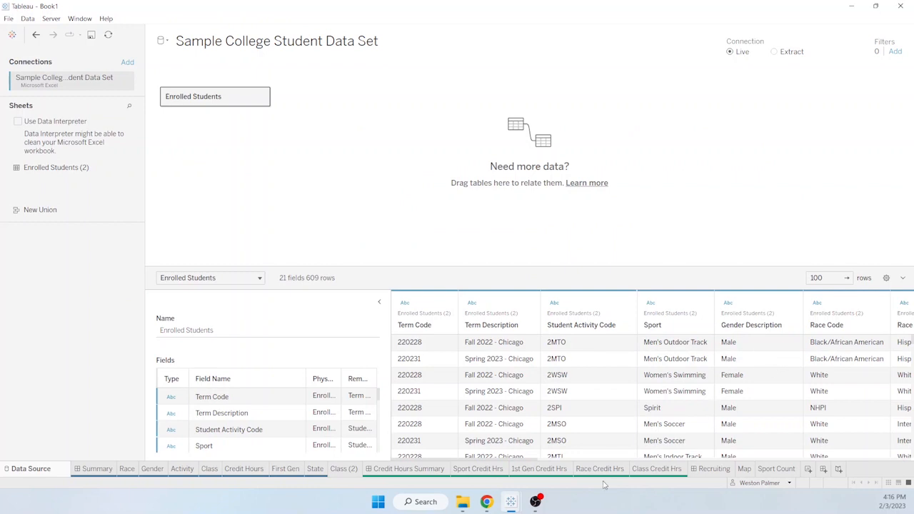
click(378, 301)
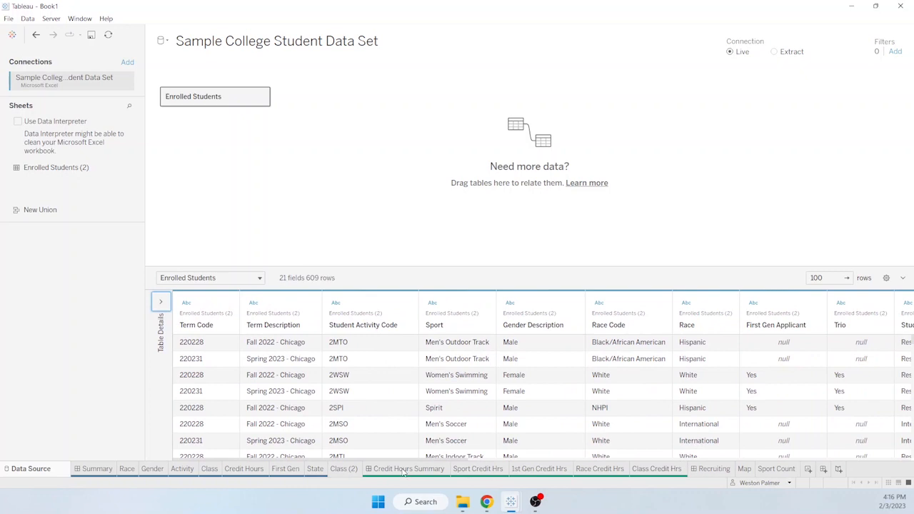
drag(404, 462, 594, 466)
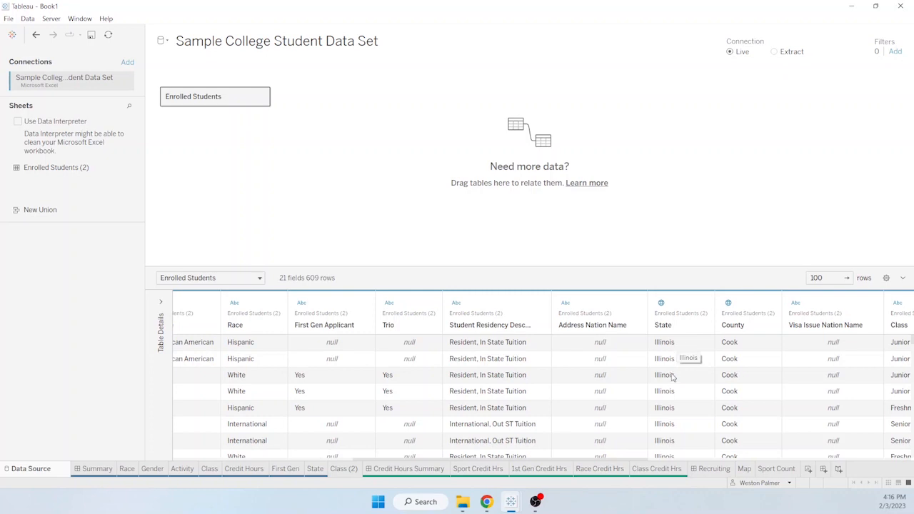
scroll(676, 365, down, 5)
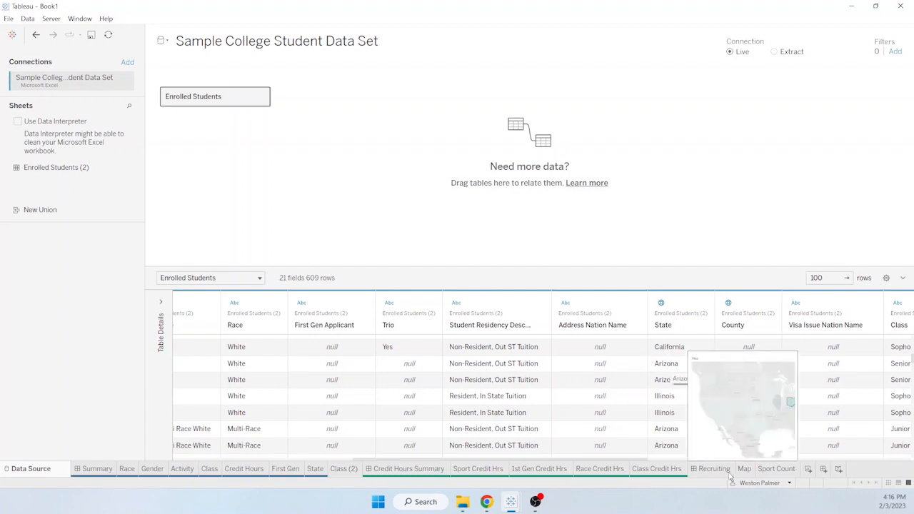
- On the Sport Count sheet, change Total Sport Count in Columns to Attribute and place it after the enrolled student count
click(778, 470)
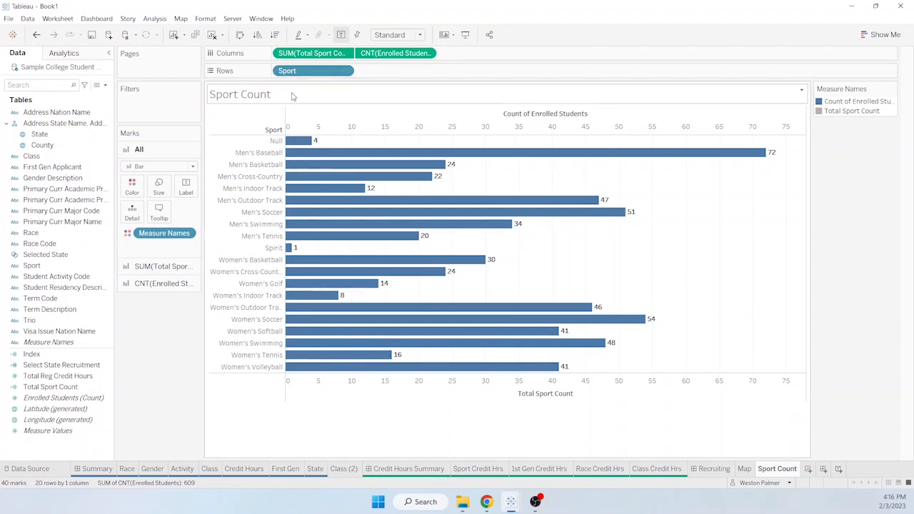
click(345, 55)
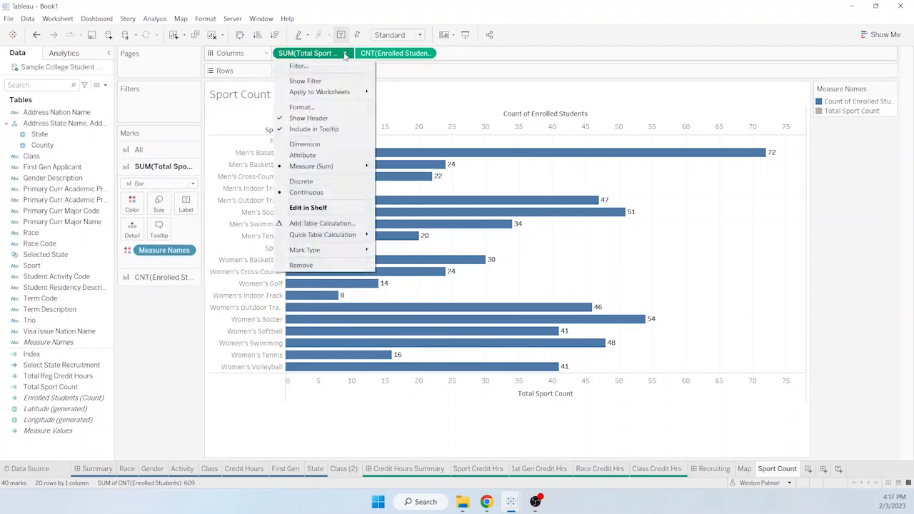
click(315, 156)
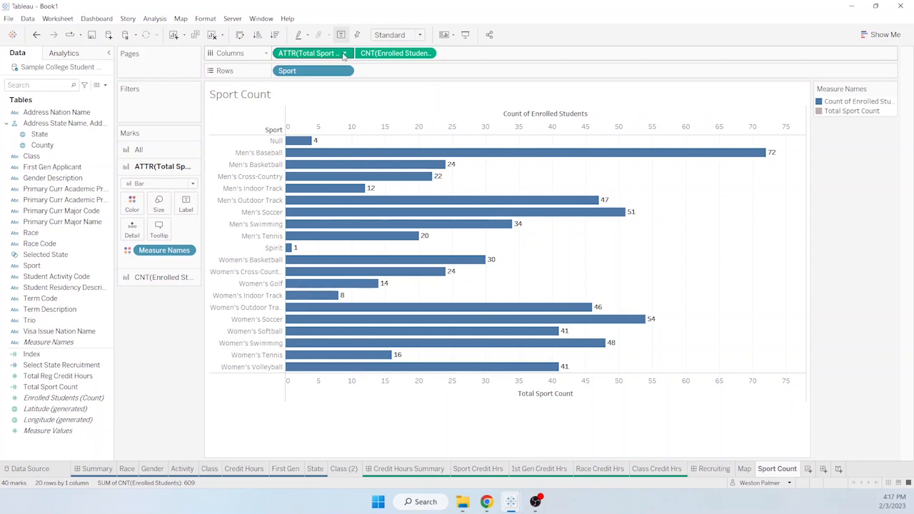
drag(320, 56, 422, 60)
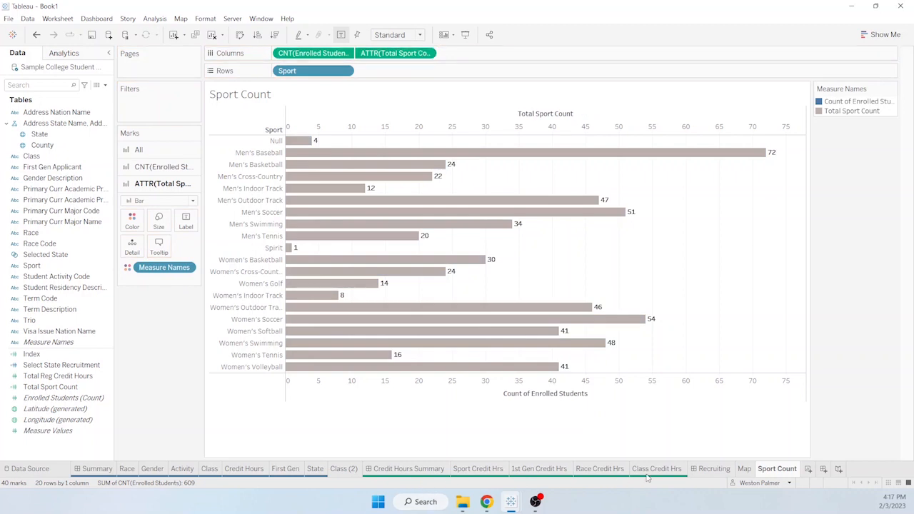
- On the Recruiting dashboard, select and clear Ohio on the map to check how the Sport Count chart responds
click(711, 470)
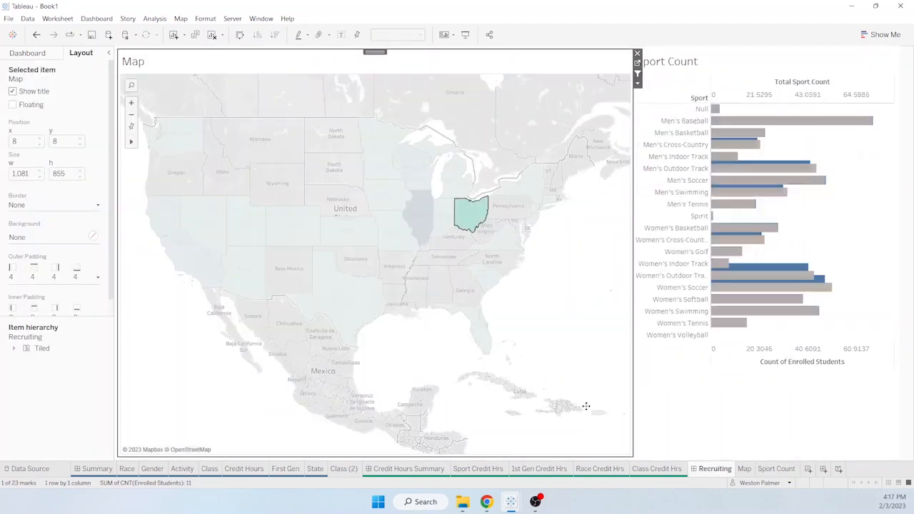
click(468, 216)
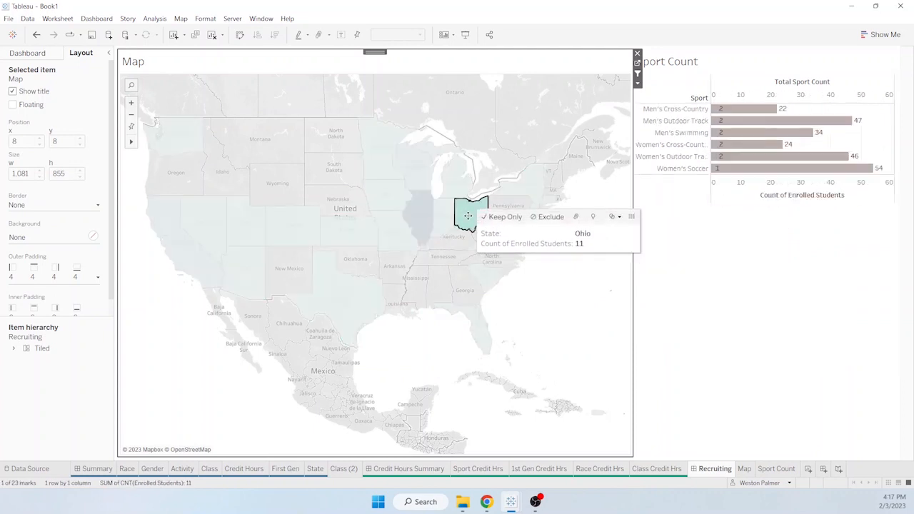
click(467, 216)
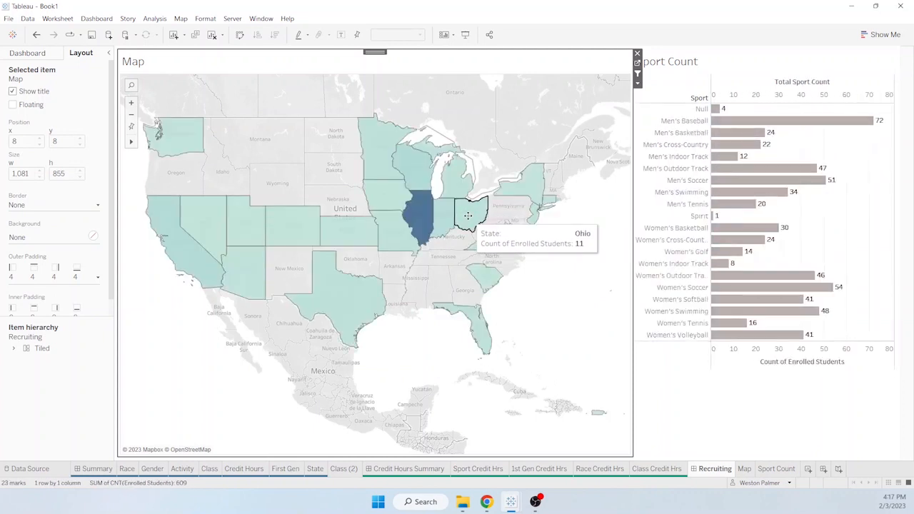
click(468, 215)
click(468, 216)
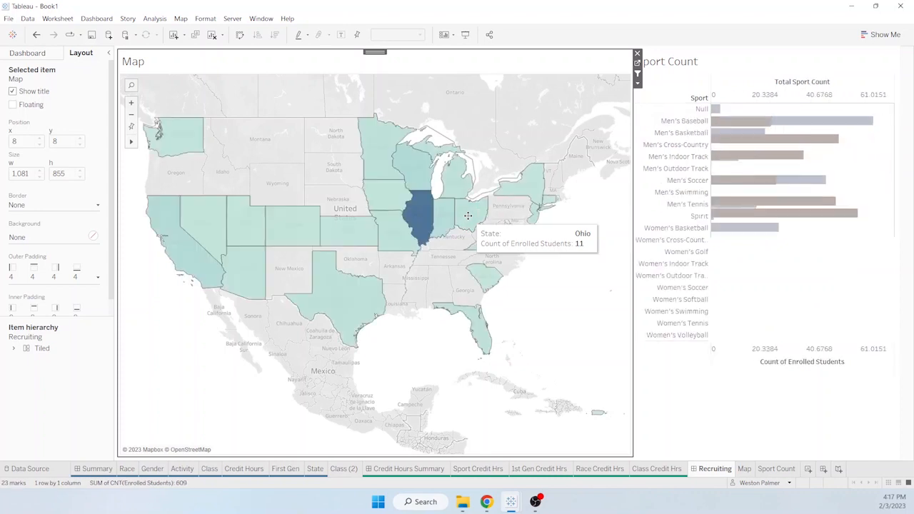
- Review the Sport Count sheet's state action filter and select Missouri on the dashboard map to inspect the filtered bars
click(777, 470)
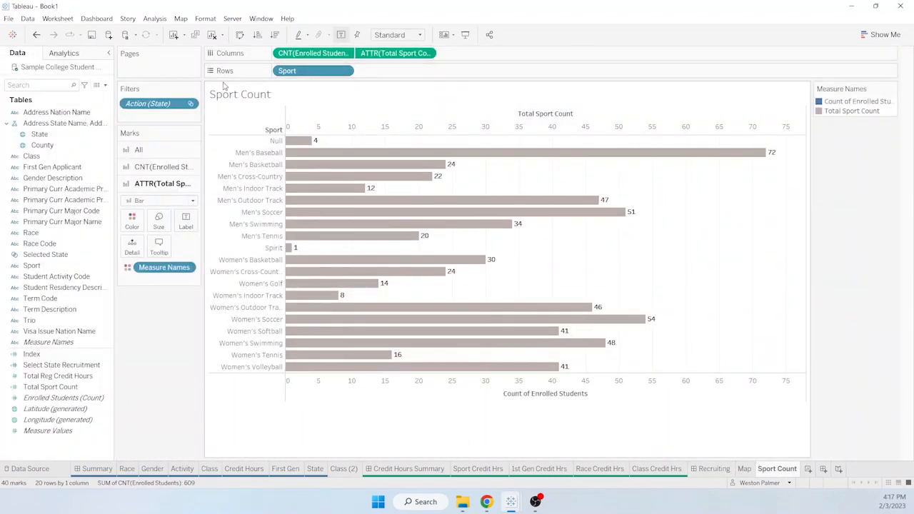
click(711, 470)
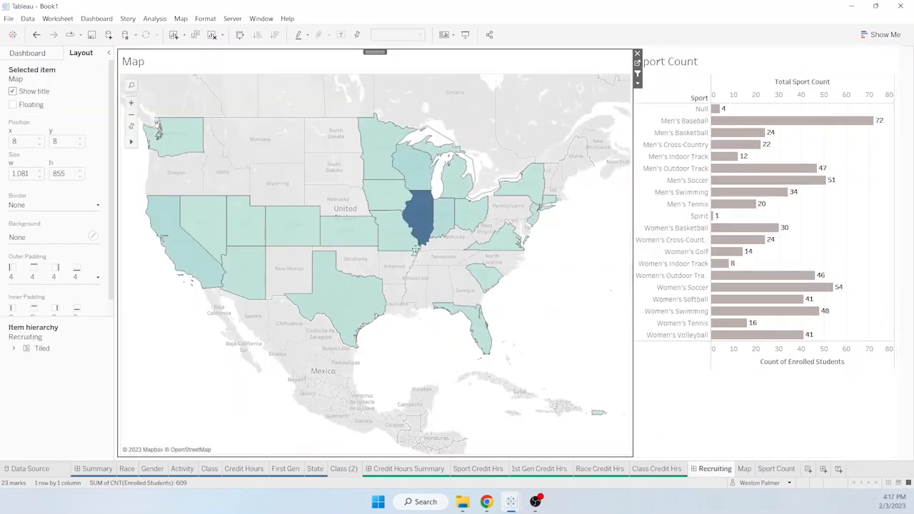
click(397, 230)
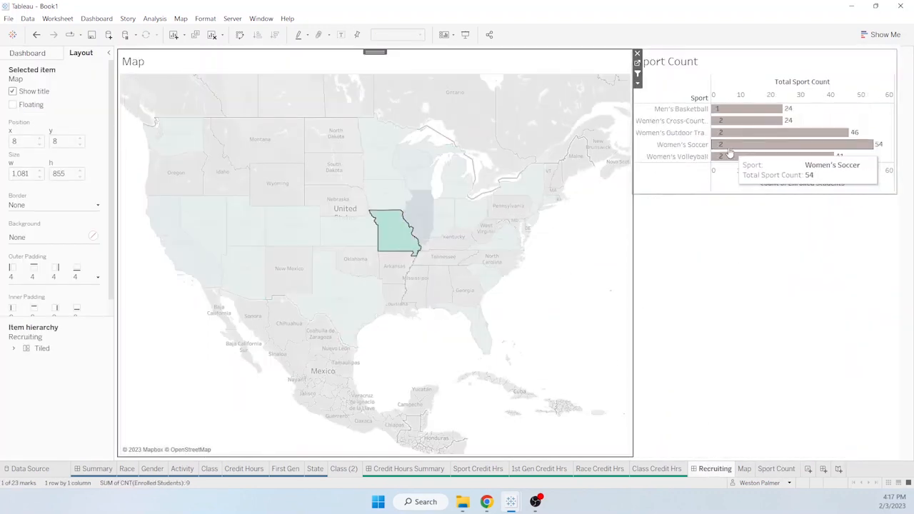
- Place Total Sport Count before the enrolled student count in the Sport Count sheet's Columns and review the Recruiting dashboard
click(776, 468)
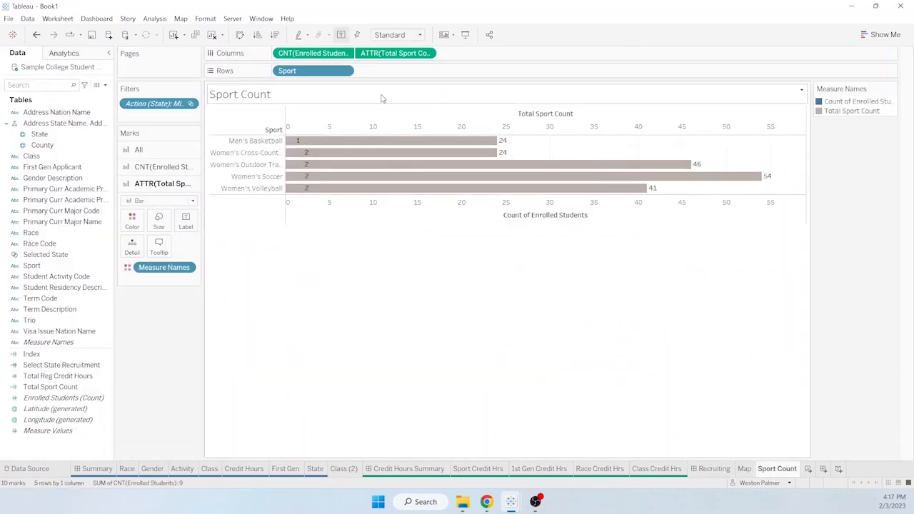
drag(375, 52, 283, 60)
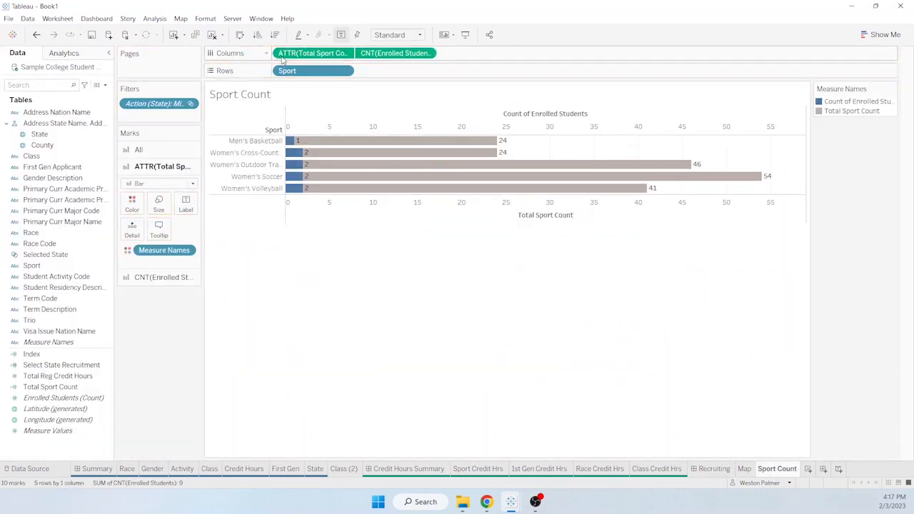
click(711, 471)
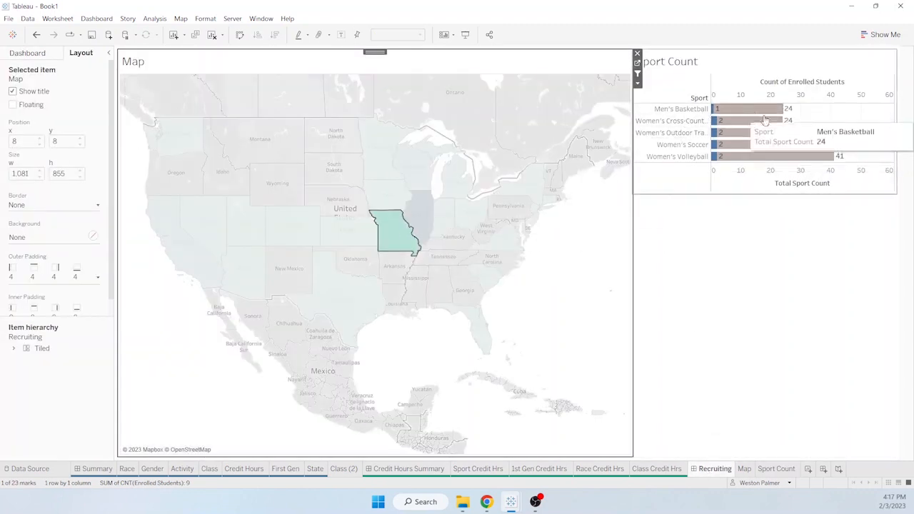
- Stop using the dashboard map as a filter and test the Sport Count chart by selecting Missouri and Iowa
click(639, 76)
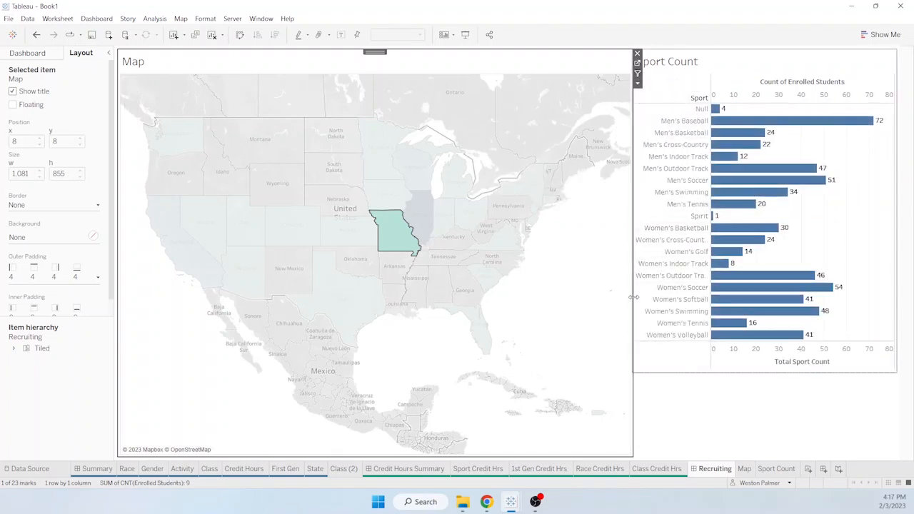
click(401, 237)
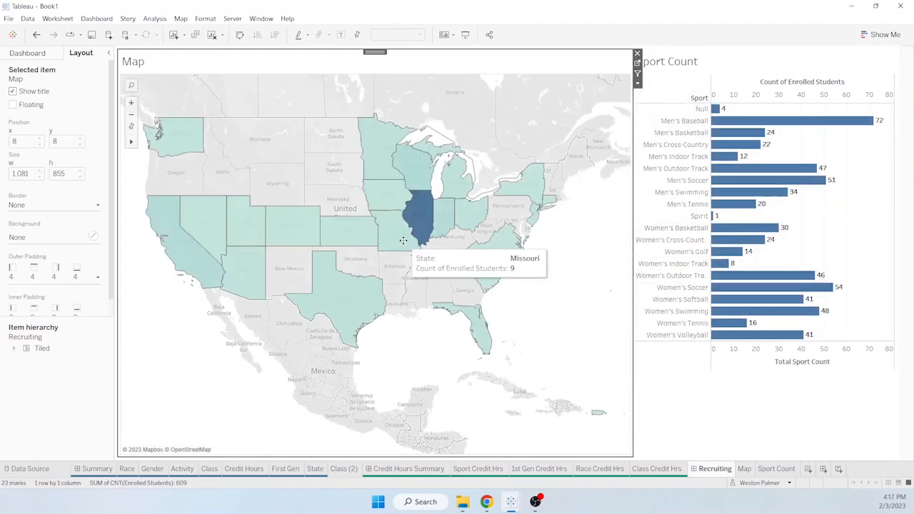
click(387, 236)
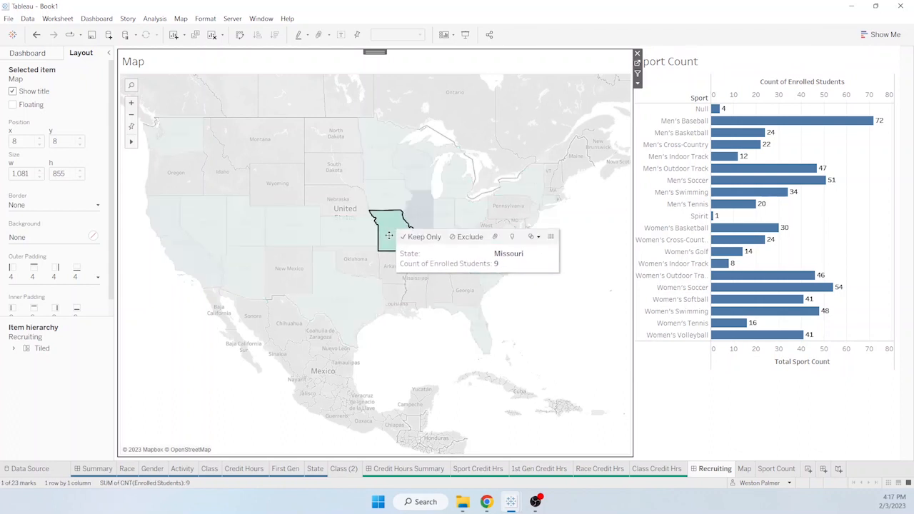
click(388, 236)
click(390, 192)
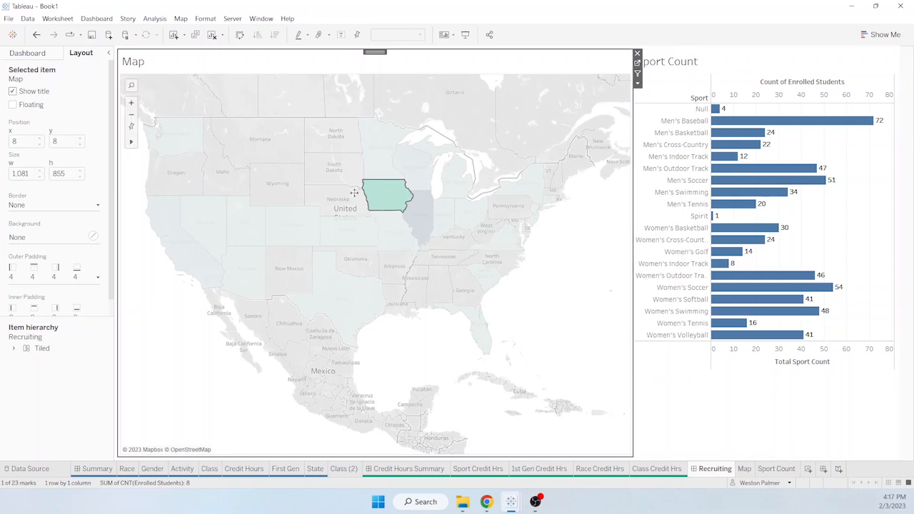
mouse_move(391, 195)
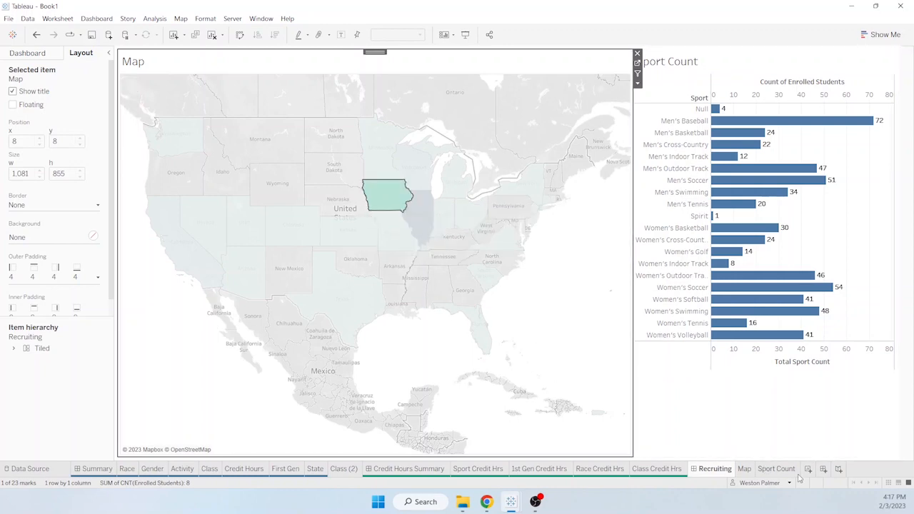
- On the Sport Count sheet, try the Selected State set as detail on the Total Sport Count marks and remove it
click(776, 469)
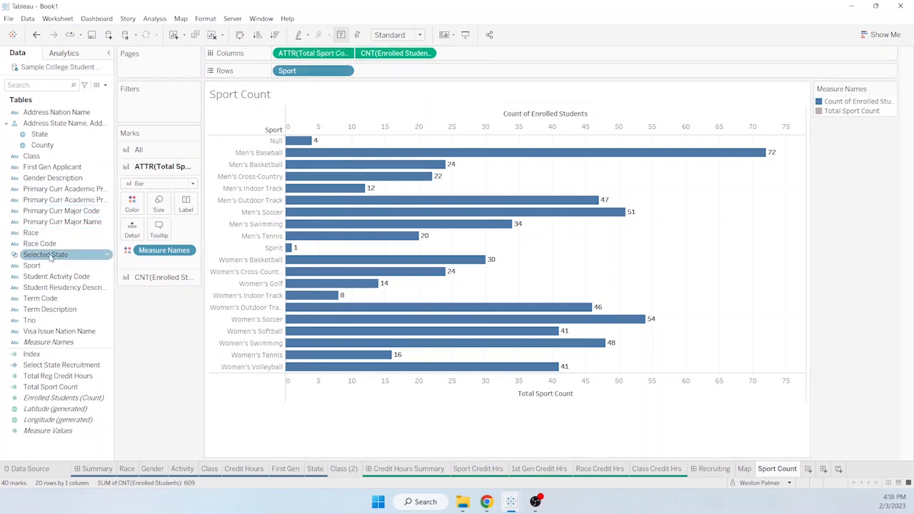
drag(50, 256, 126, 240)
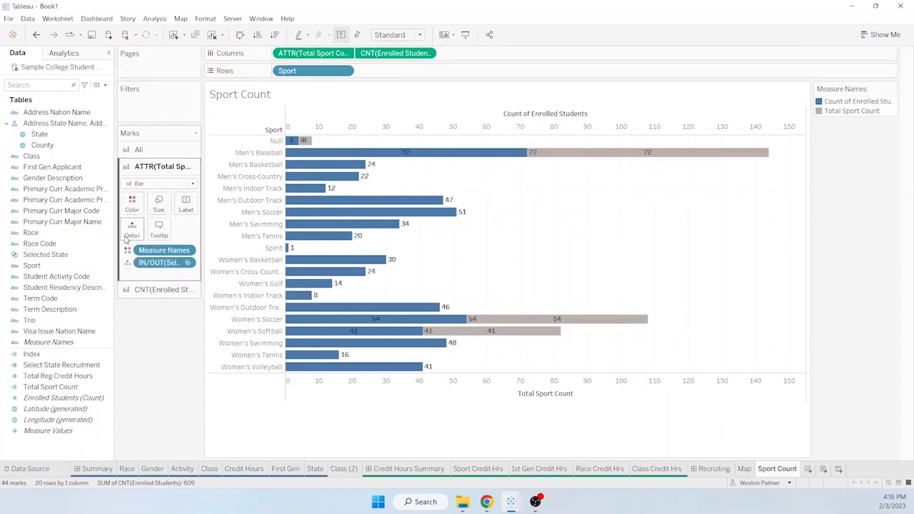
drag(130, 263, 43, 76)
- Try the Selected State set as detail on all marks, inspect the split bars, and remove the set
click(138, 150)
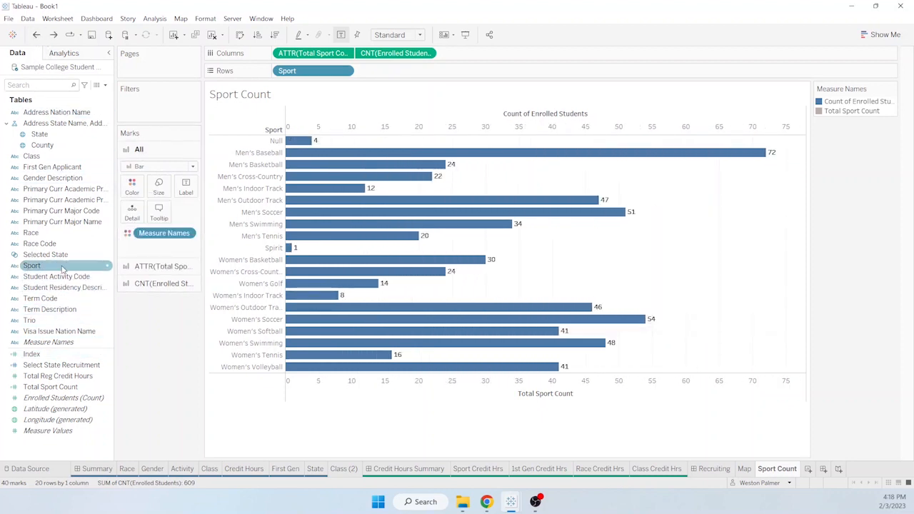
drag(45, 255, 132, 221)
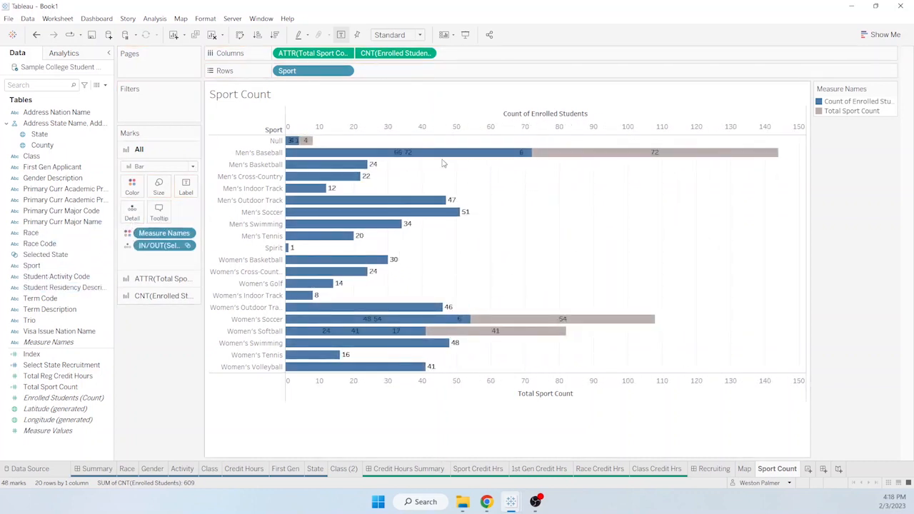
mouse_move(402, 158)
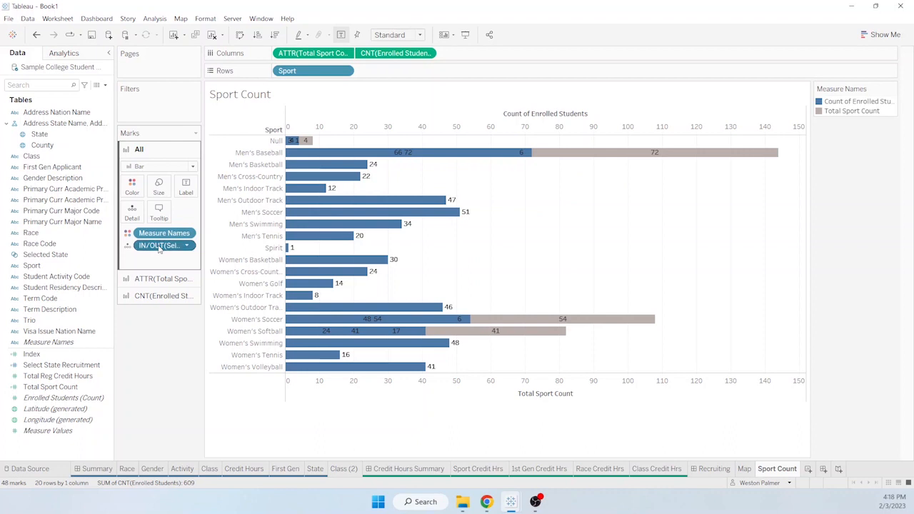
drag(159, 245, 147, 351)
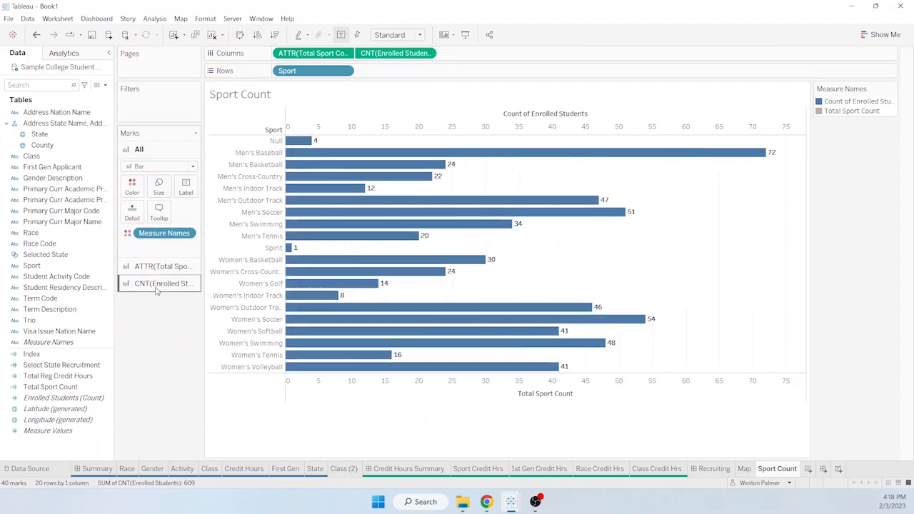
- Add the Selected State set as detail to only the Total Sport Count marks
click(158, 268)
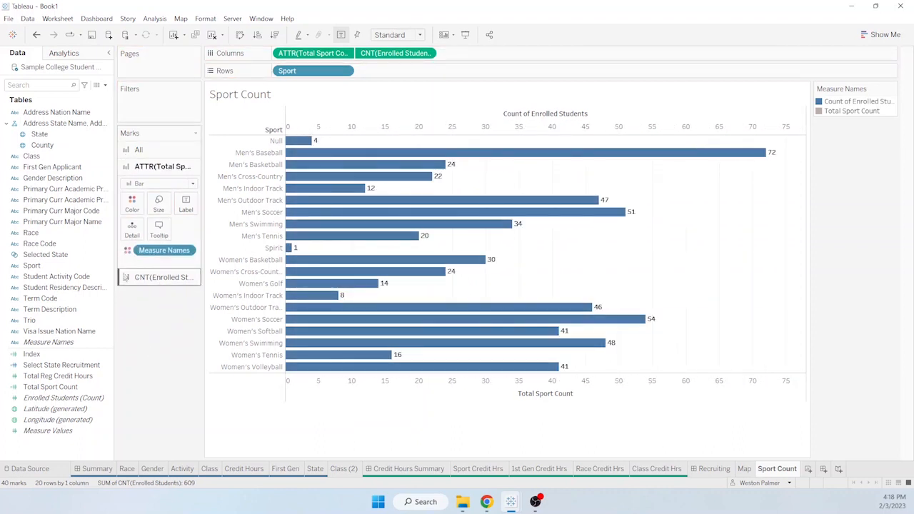
click(61, 259)
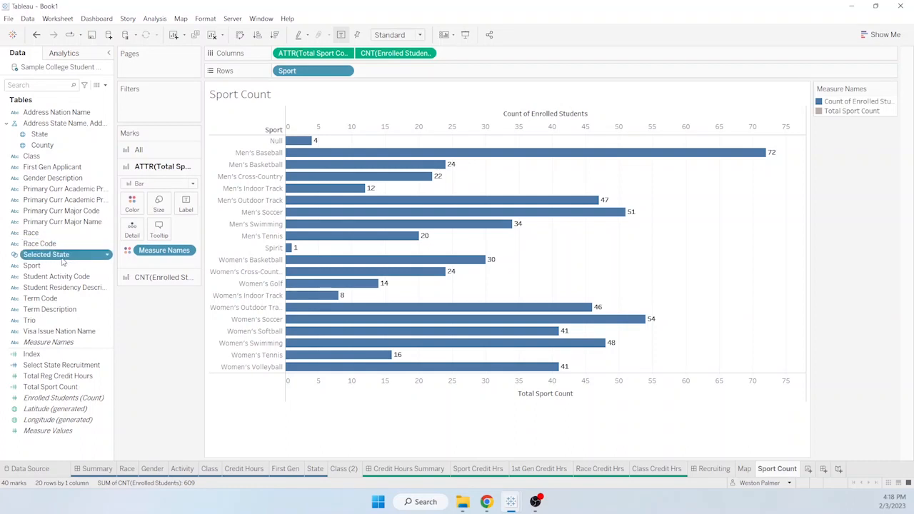
drag(62, 263, 138, 243)
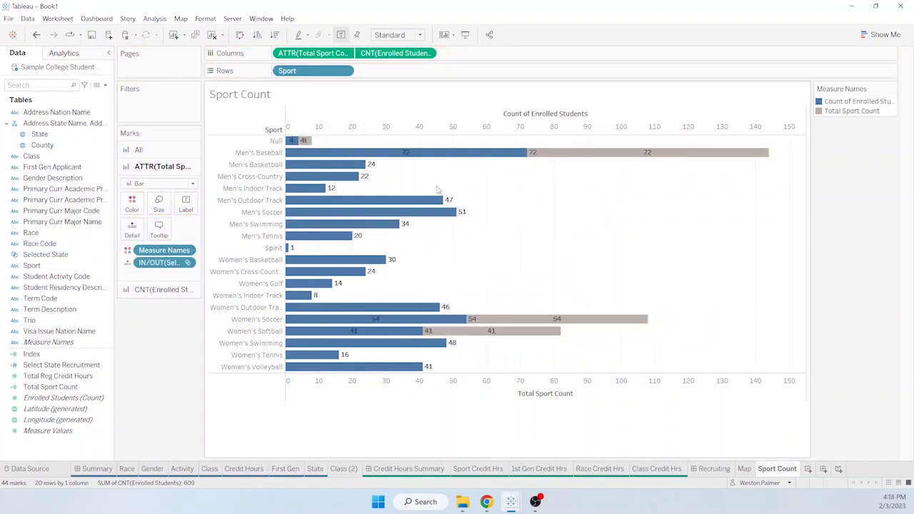
- Remove the Selected State set from the Total Sport Count marks
mouse_move(536, 158)
drag(158, 262, 65, 332)
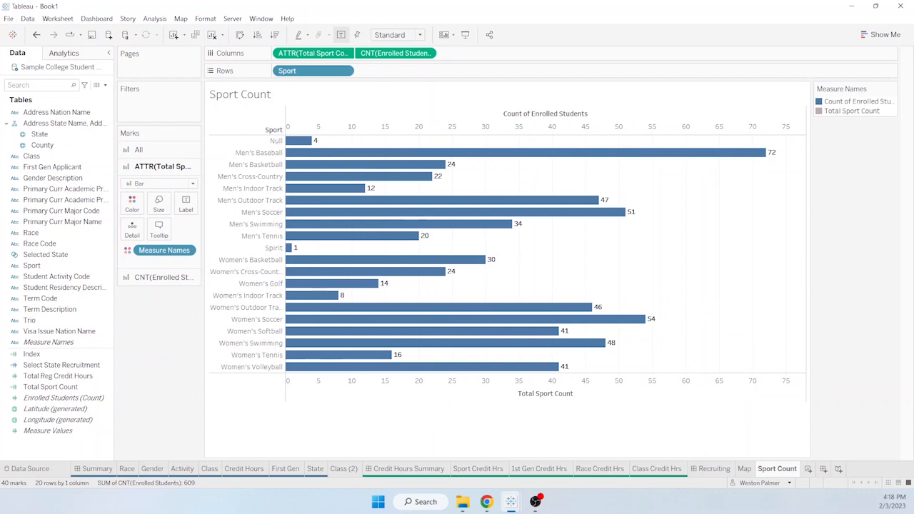
- Edit the Select State Recruitment calculation so its condition tests [State] directly, without the max aggregation
right_click(106, 367)
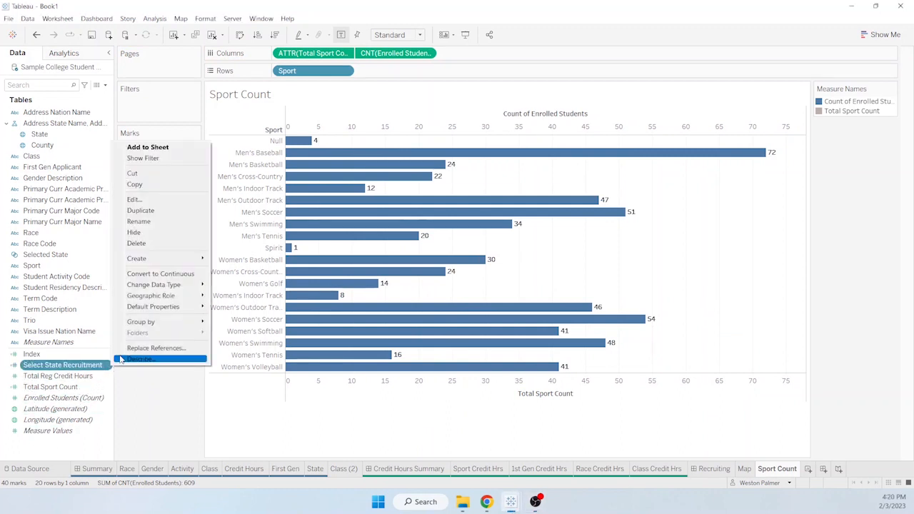
click(175, 200)
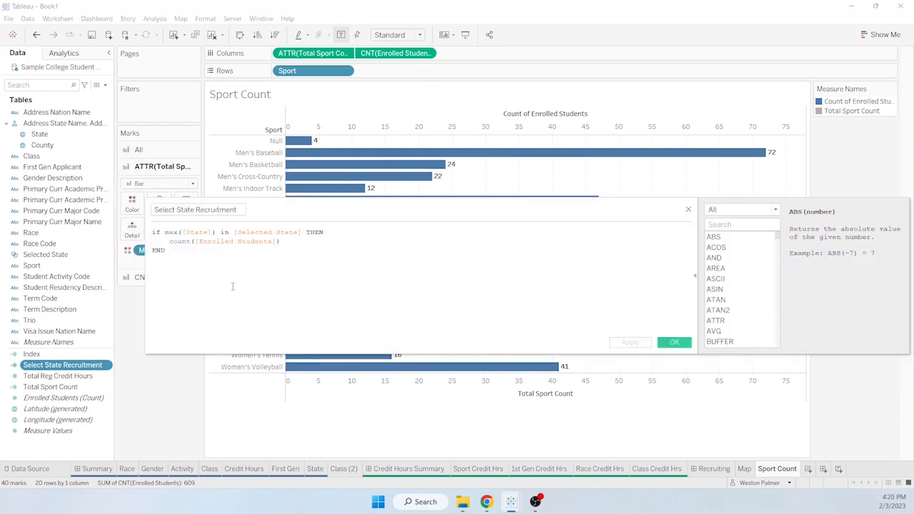
drag(170, 242, 281, 242)
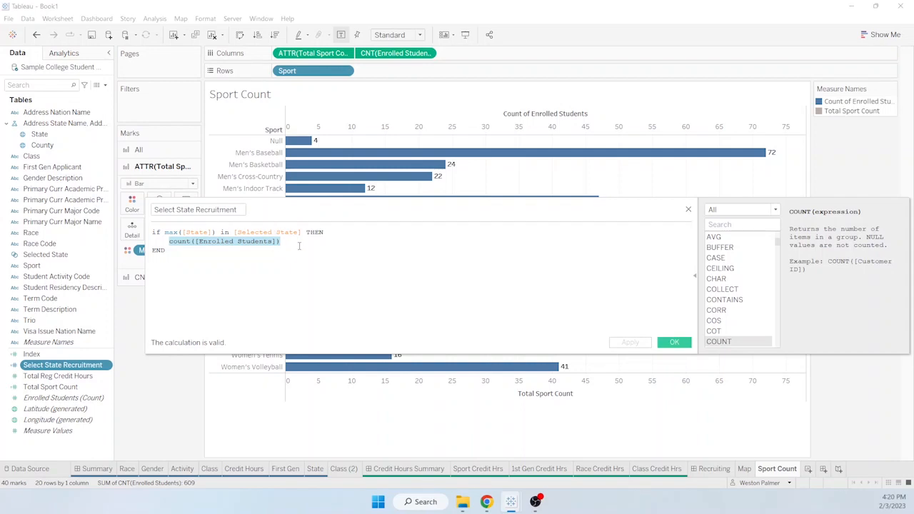
click(167, 232)
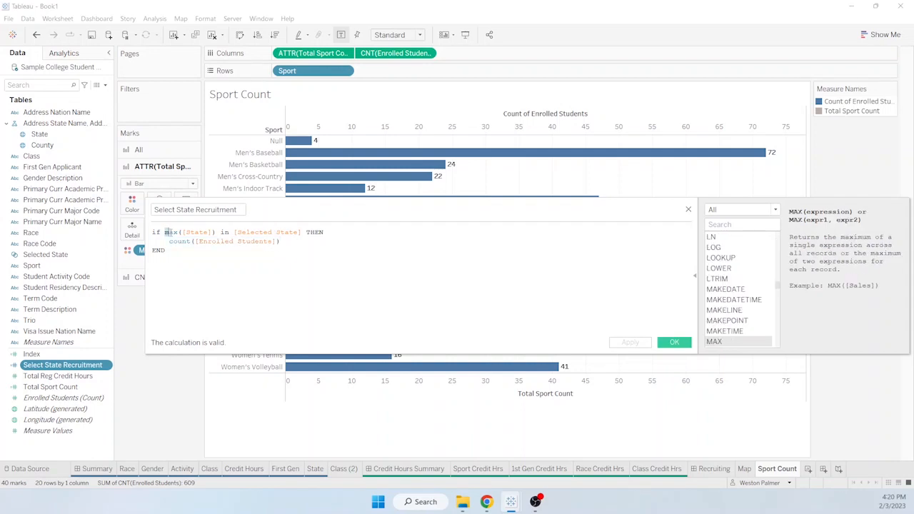
key(BackSpace)
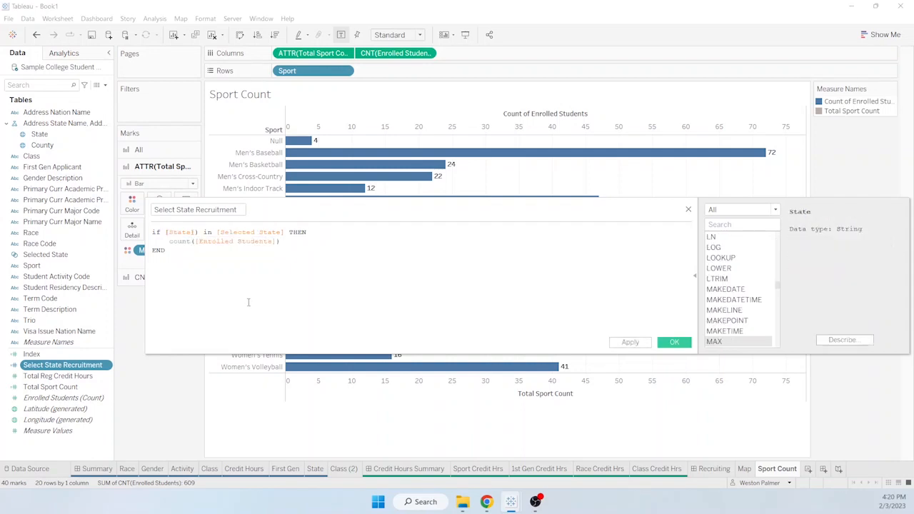
scroll(190, 311, up, 5)
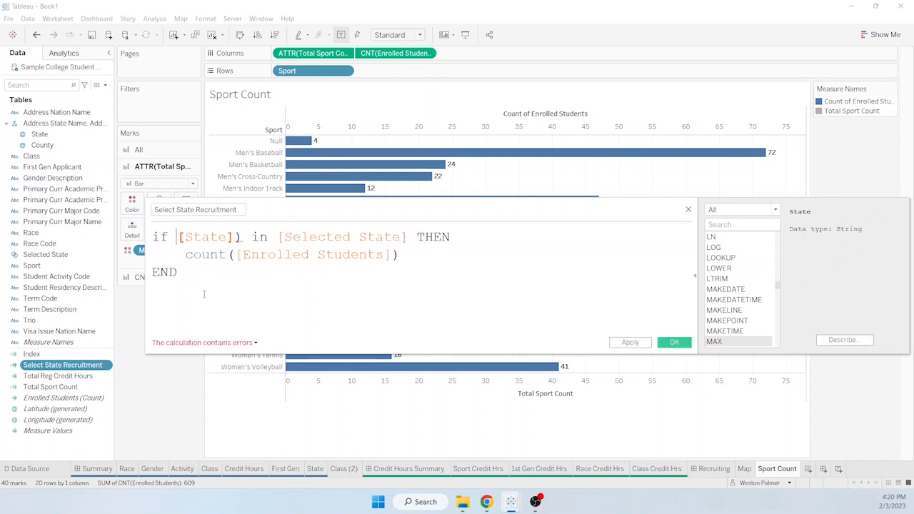
click(244, 240)
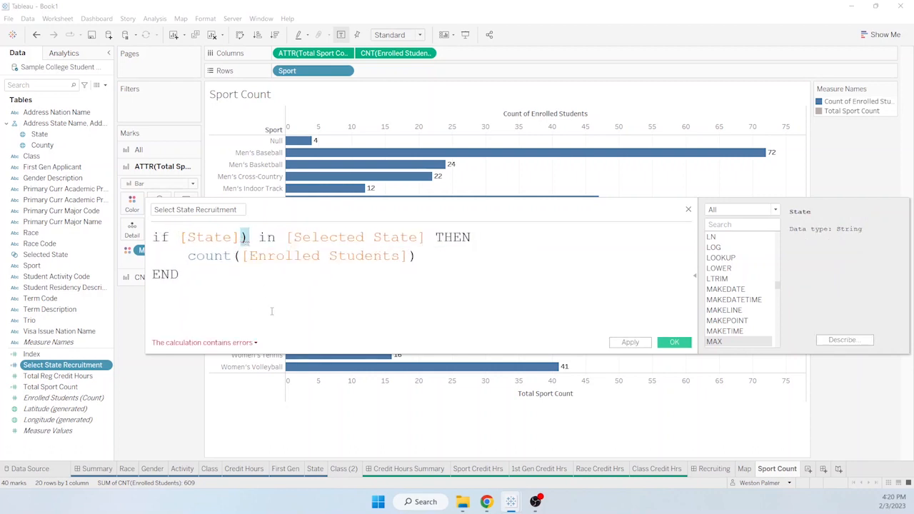
key(BackSpace)
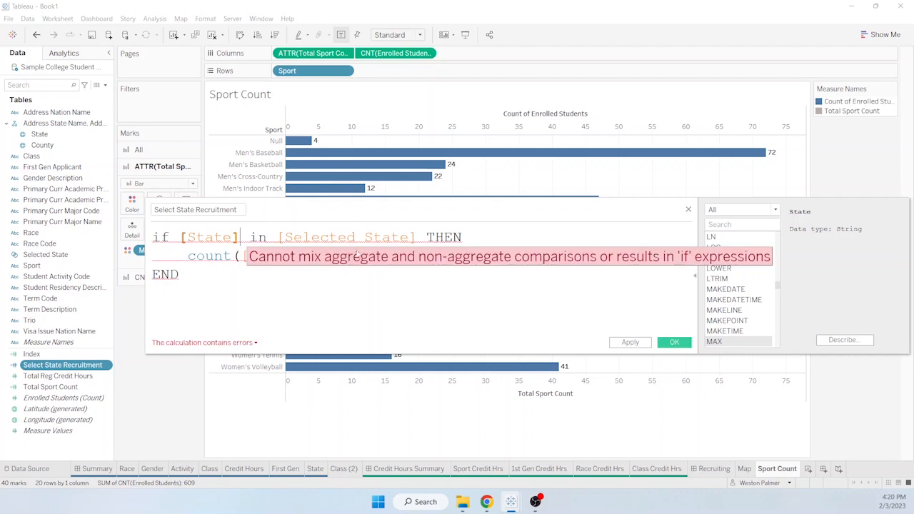
- Replace count([Enrolled Students]) with 1 in the Select State Recruitment formula and save the calculation
drag(190, 258, 421, 261)
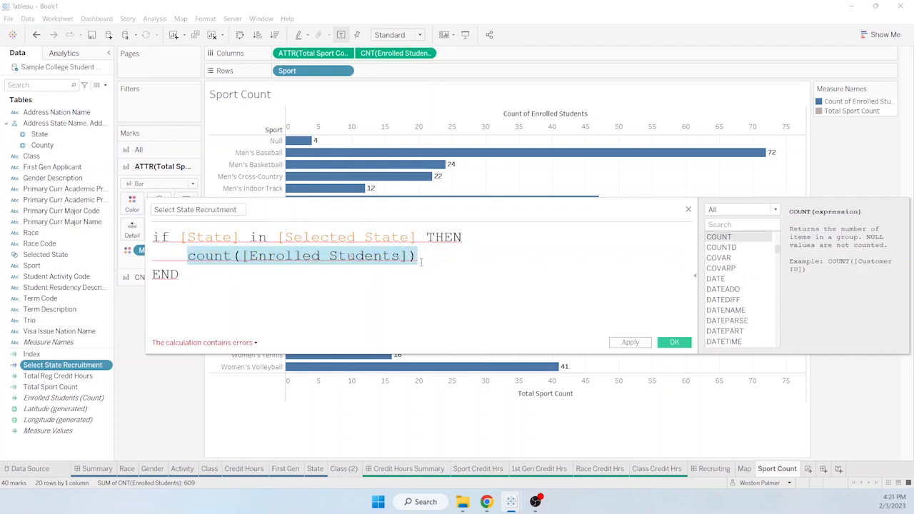
text(1)
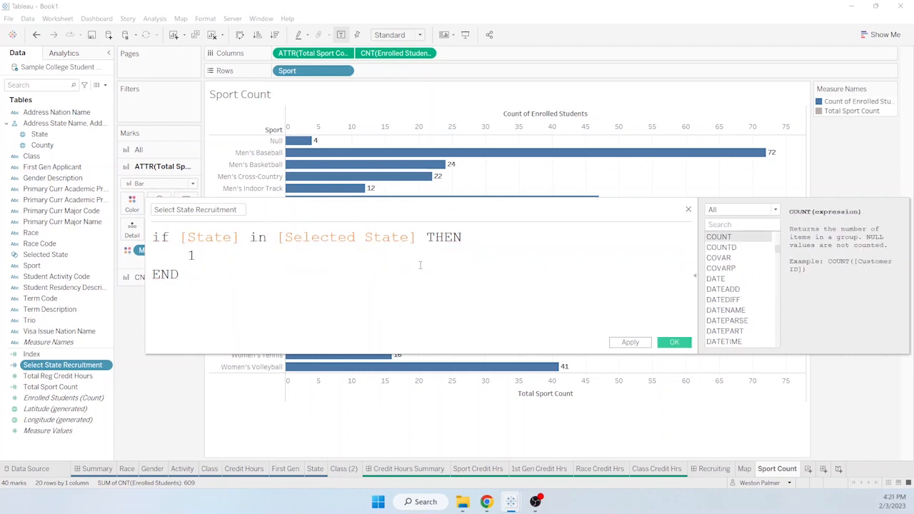
click(676, 343)
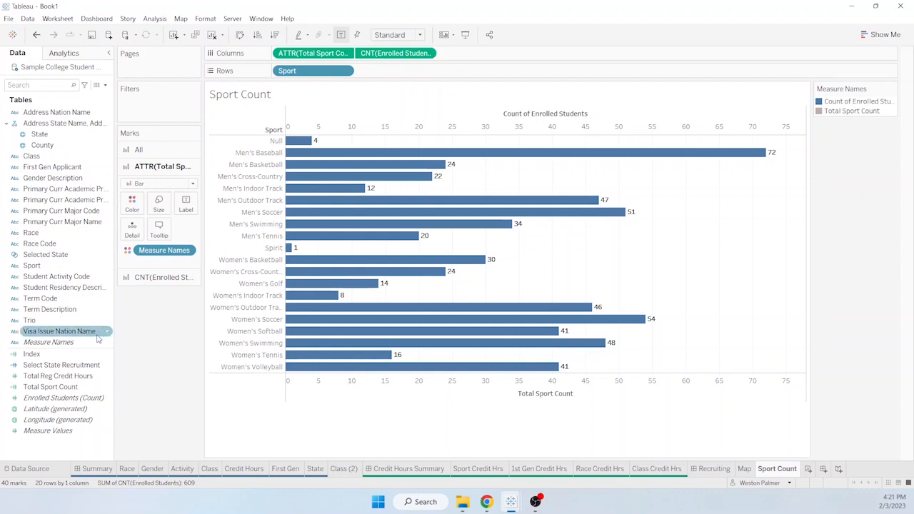
- Convert Select State Recruitment to continuous and substitute it for the Enrolled Students count in the columns
drag(69, 370, 153, 366)
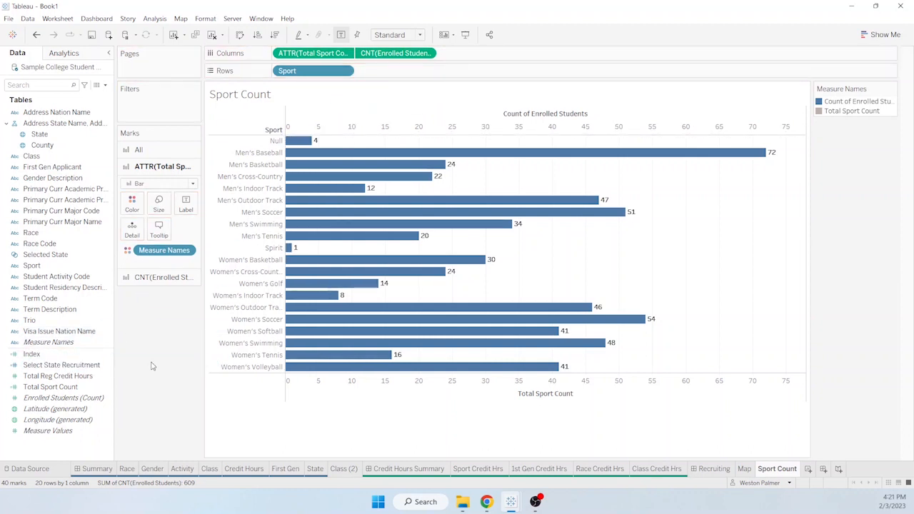
click(108, 366)
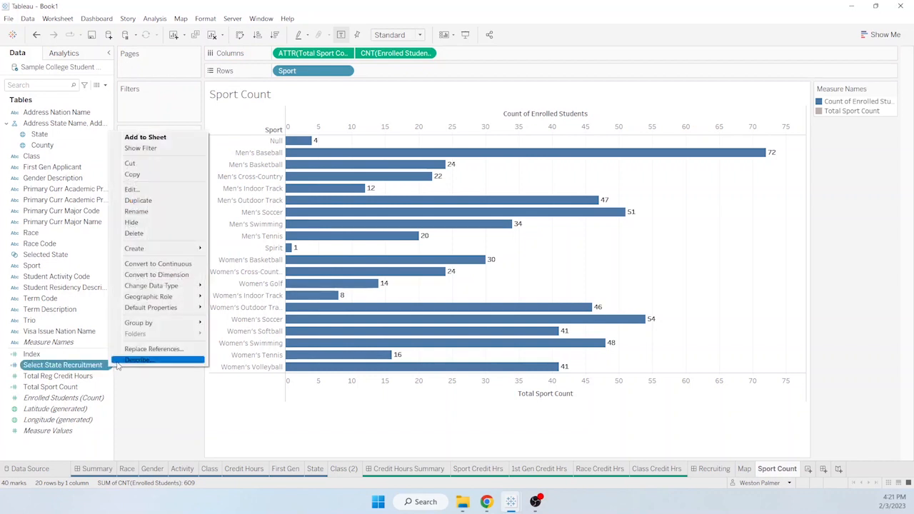
click(169, 275)
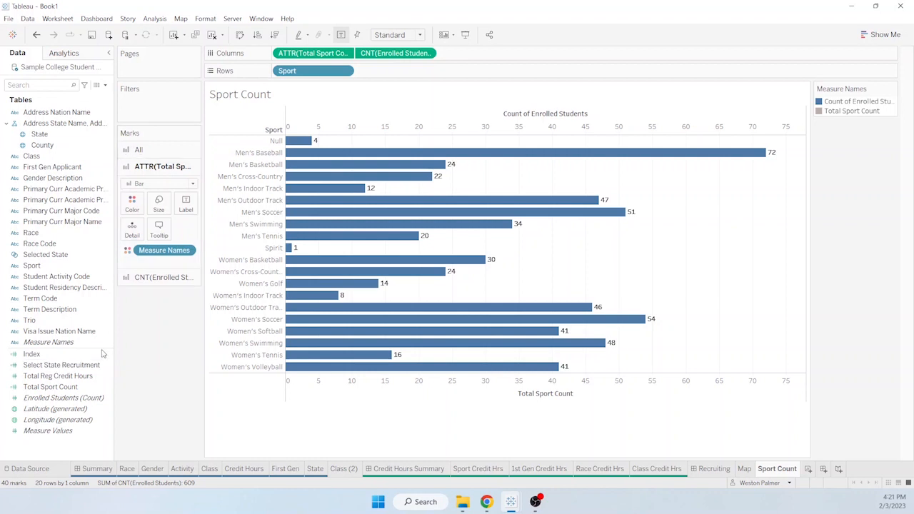
drag(84, 370, 406, 57)
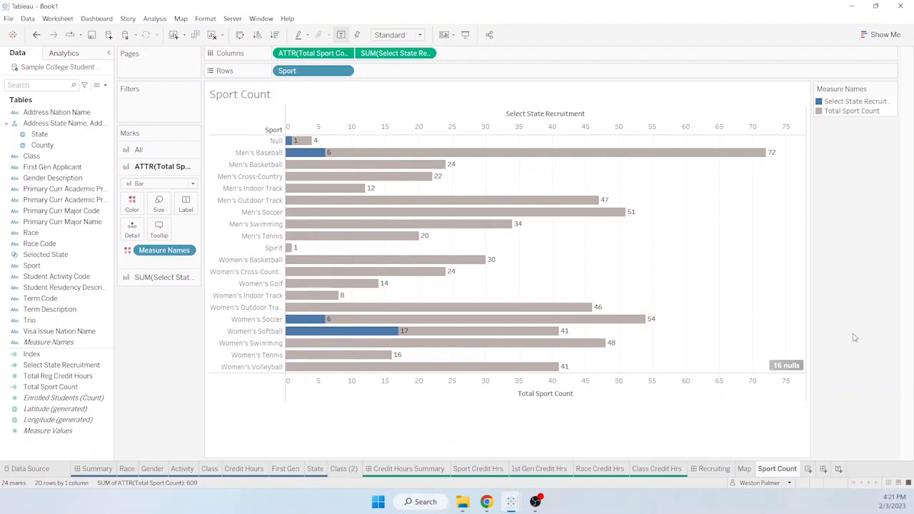
- Hide the nulls indicator on the Sport Count chart
mouse_move(800, 369)
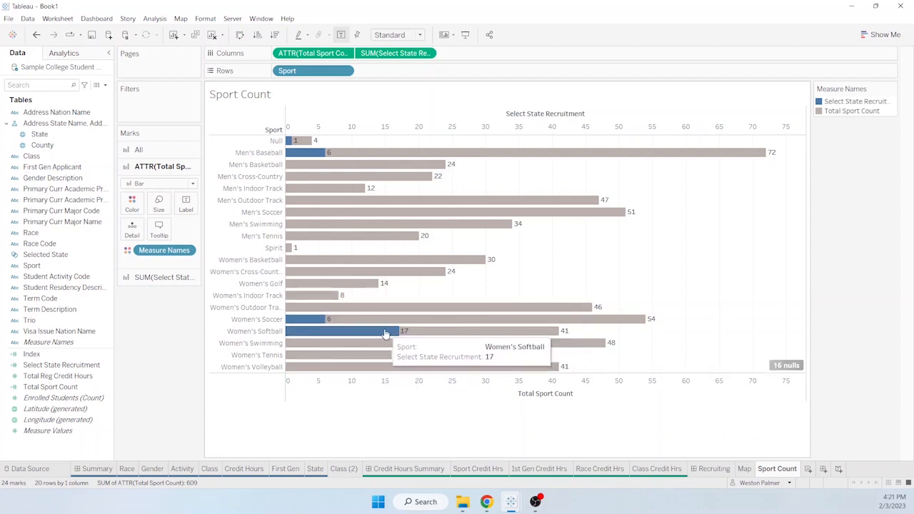
right_click(787, 366)
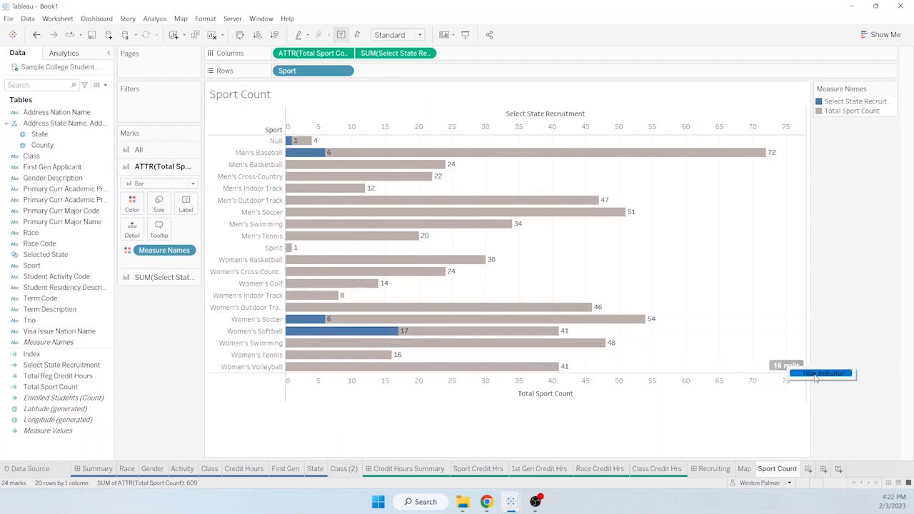
click(817, 375)
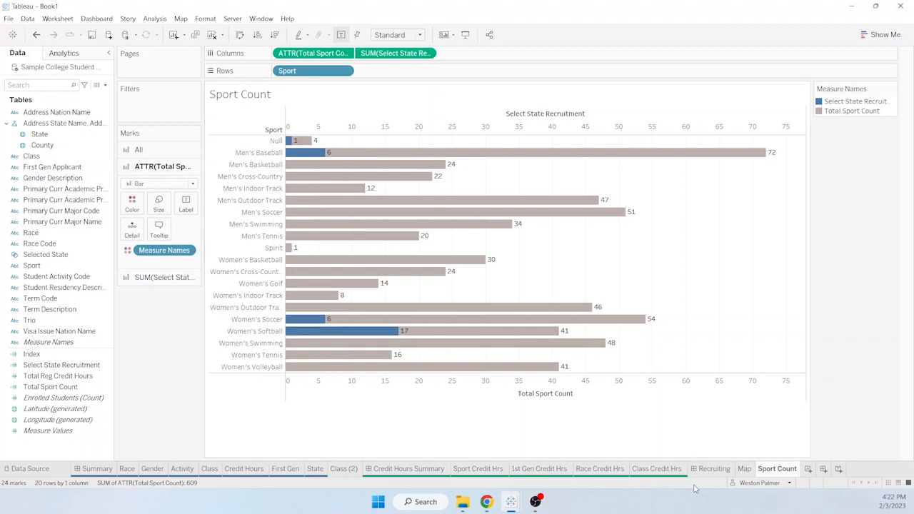
- On the Recruiting dashboard, add a Change Set Values action named "Select a State" with only Map as its source sheet
click(715, 469)
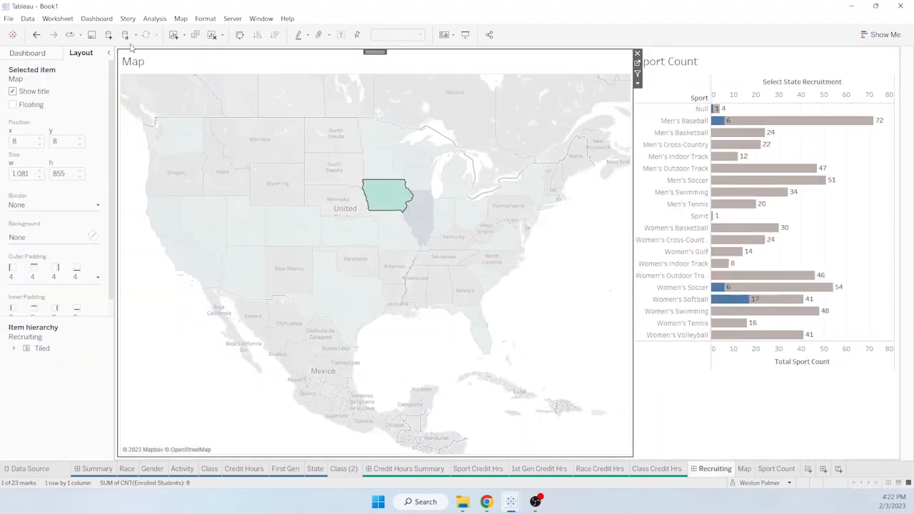
click(98, 19)
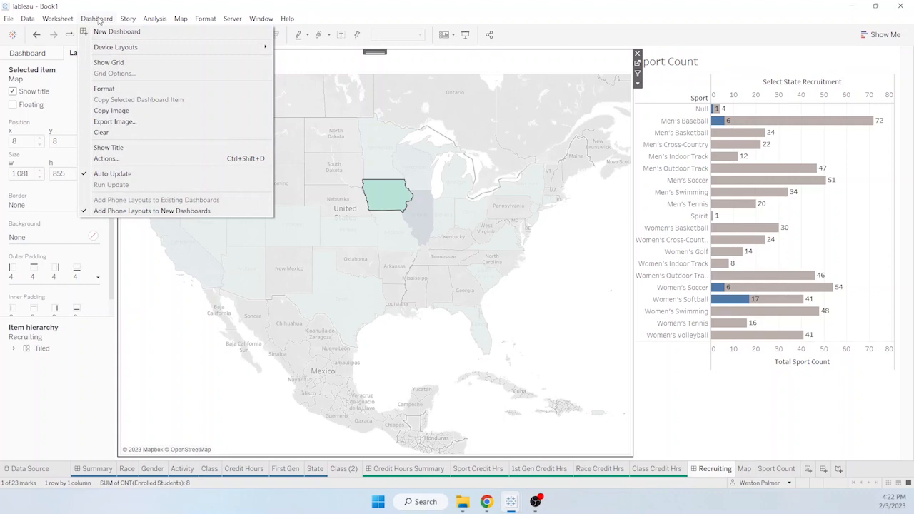
click(115, 158)
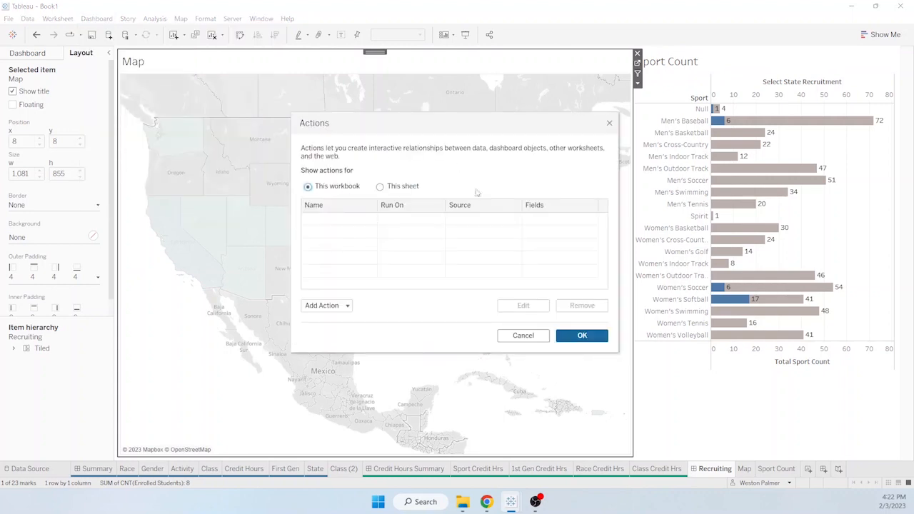
drag(433, 127, 423, 235)
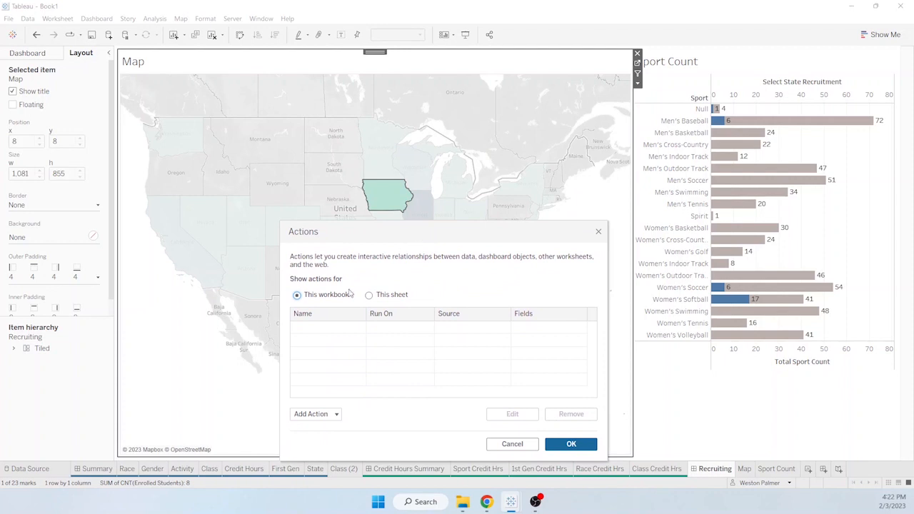
click(325, 418)
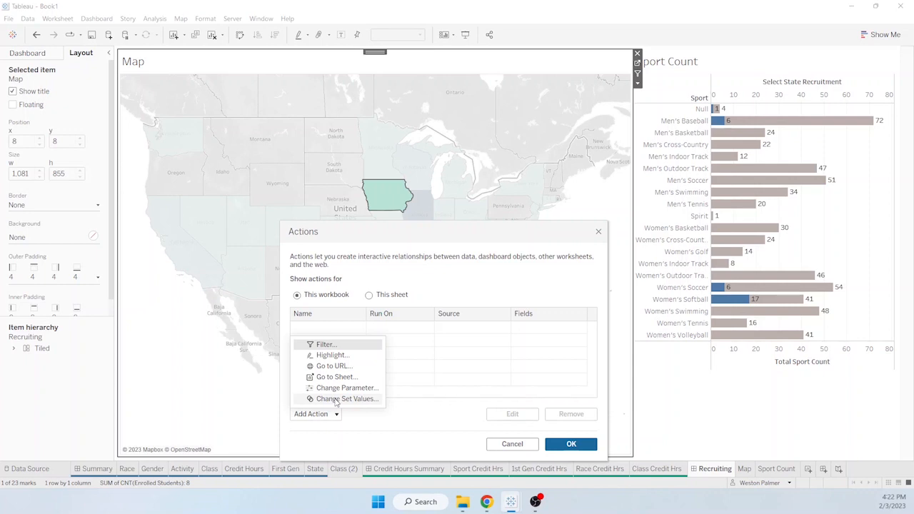
click(335, 400)
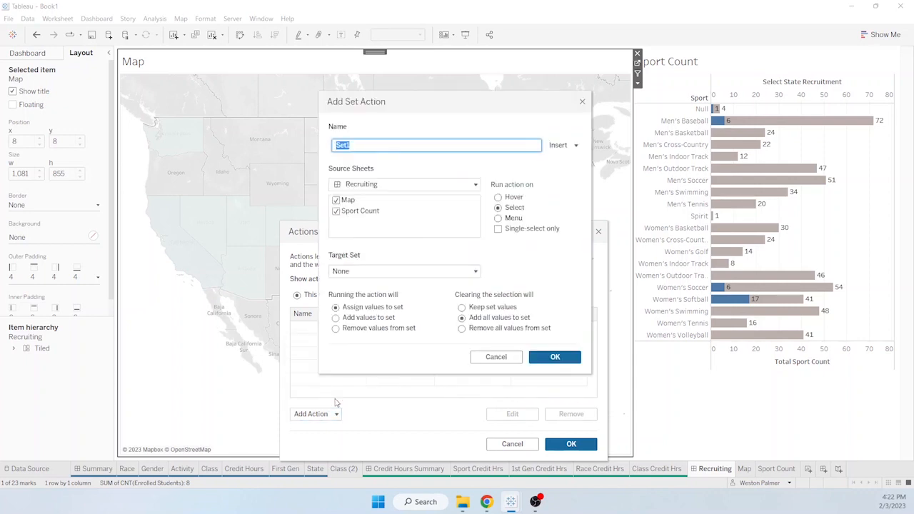
click(335, 212)
click(336, 212)
click(359, 145)
text(State)
- Target the Selected State set from Sample College Student Data Set with the set action and save the dashboard actions
click(476, 272)
mouse_move(404, 297)
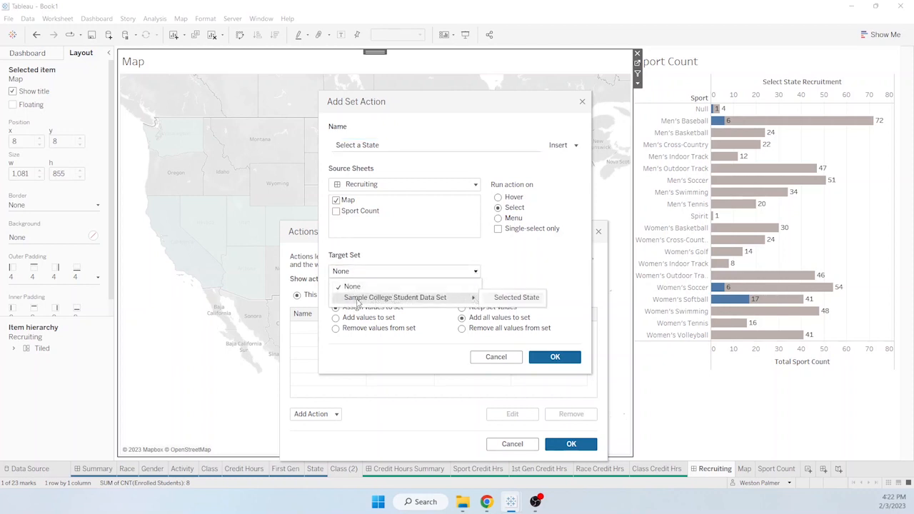
click(513, 298)
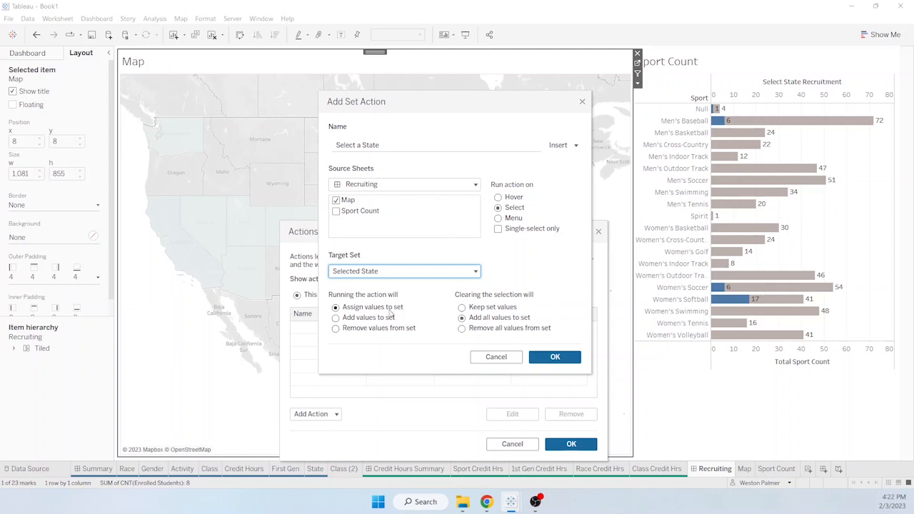
click(555, 358)
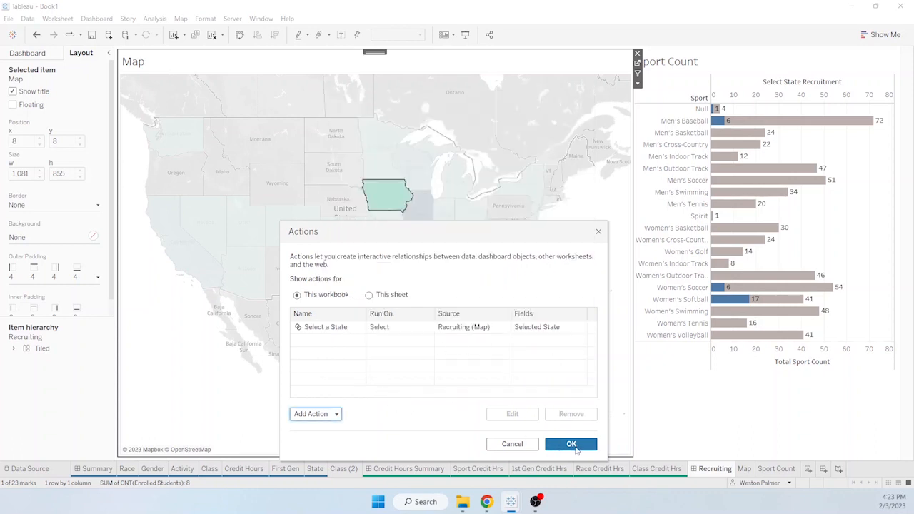
click(571, 444)
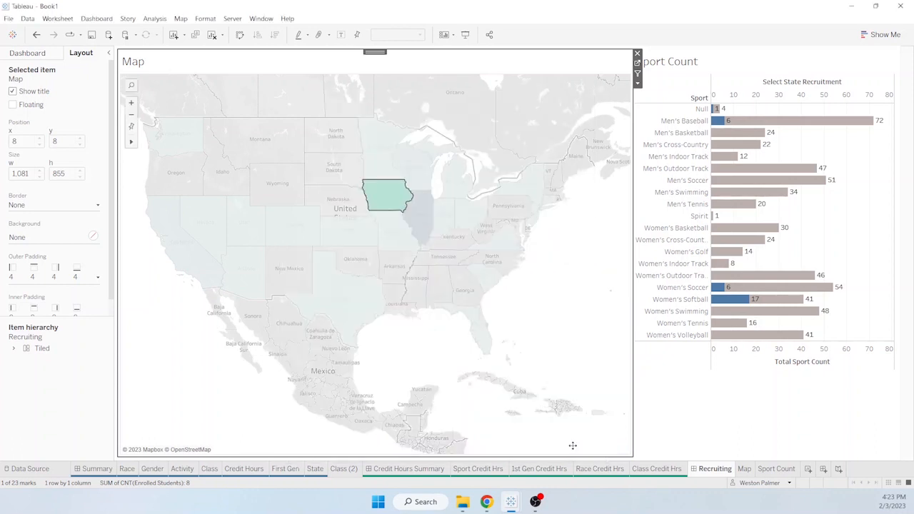
- Test the set action by selecting and deselecting Kansas, California and Texas in turn on the dashboard map
click(357, 238)
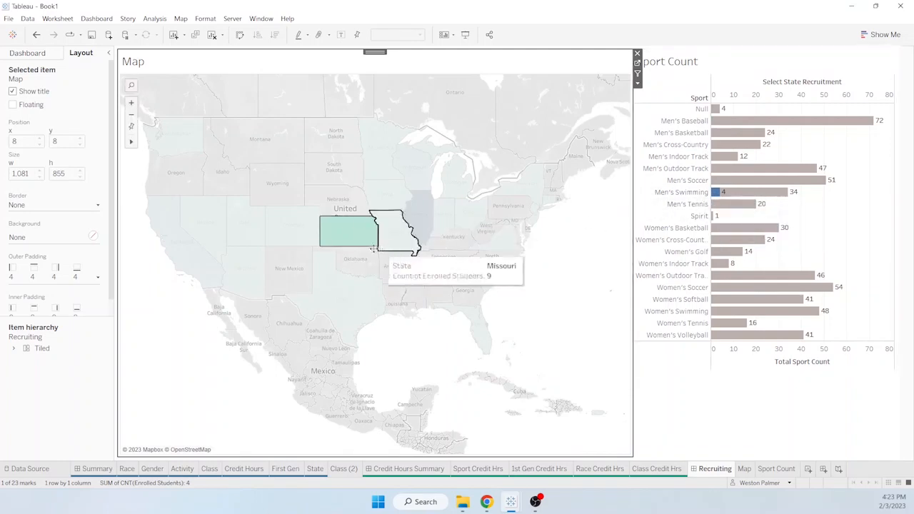
click(345, 235)
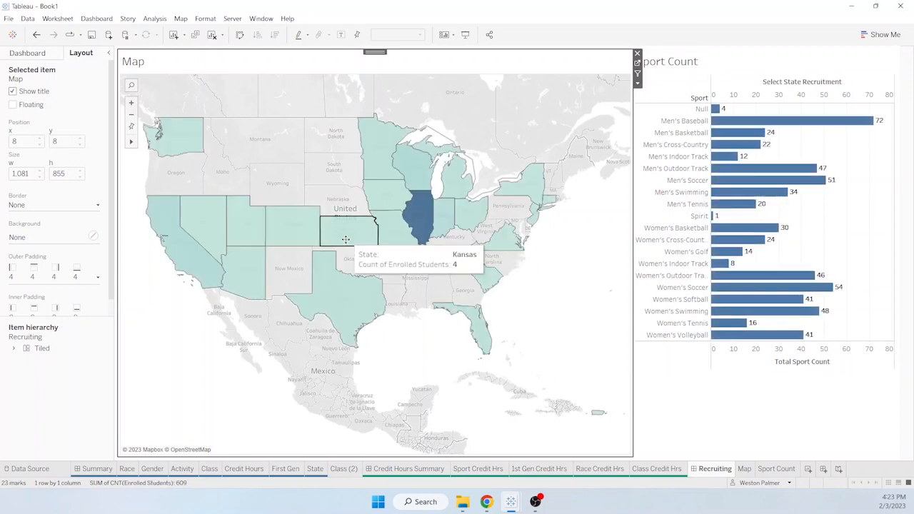
click(190, 252)
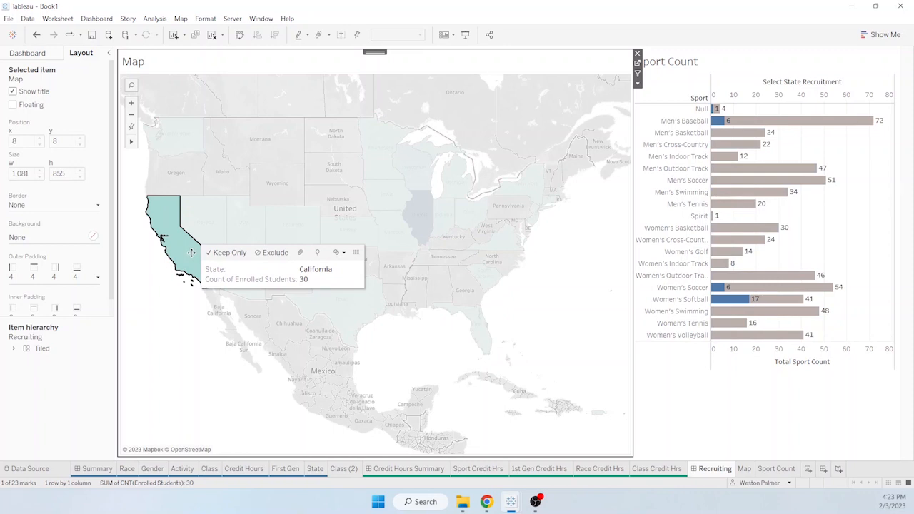
click(189, 253)
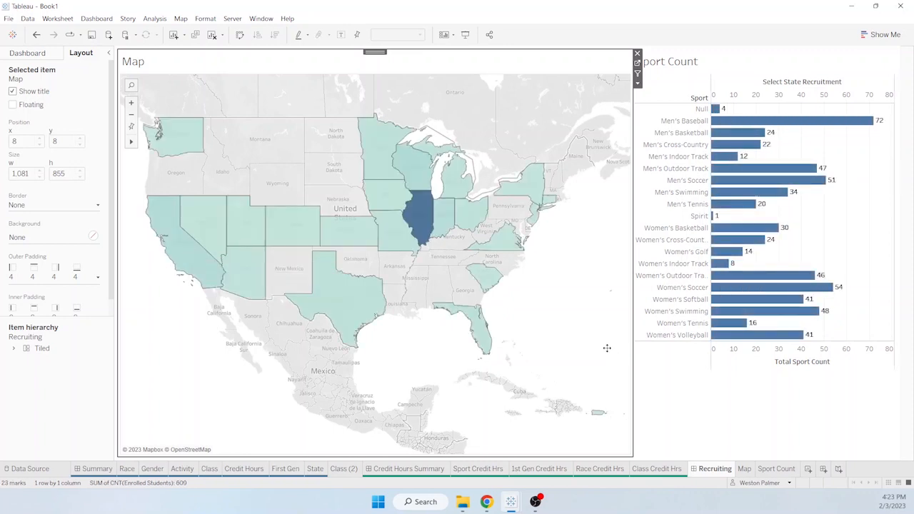
click(358, 310)
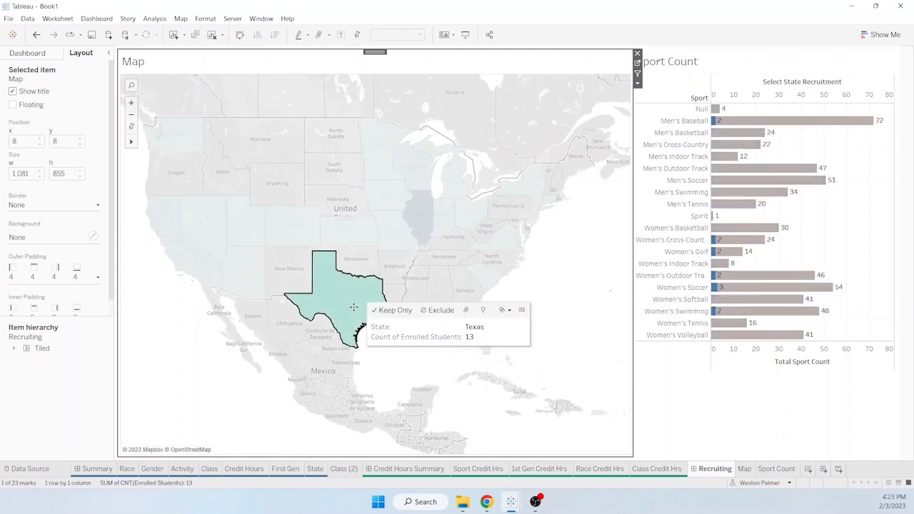
click(353, 307)
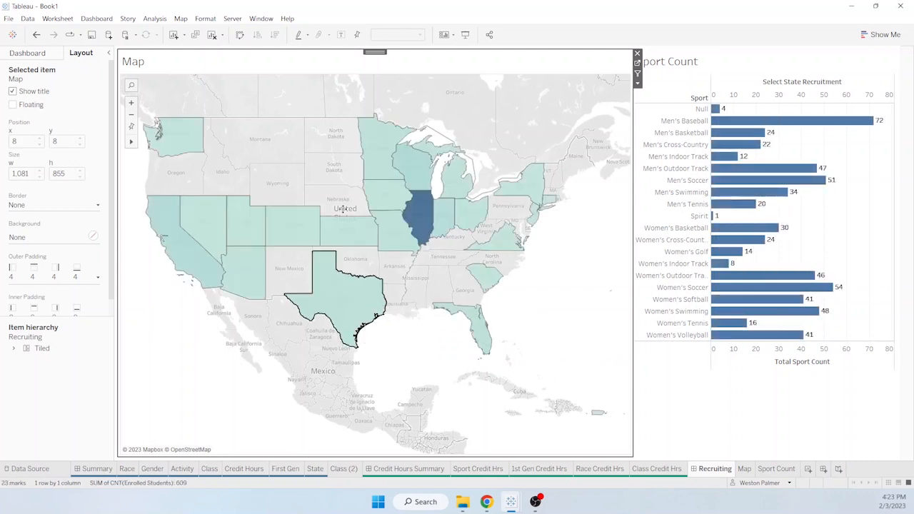
- Test the set action by selecting and deselecting Washington on the map, and examine the Sport Count bars and axes
click(181, 139)
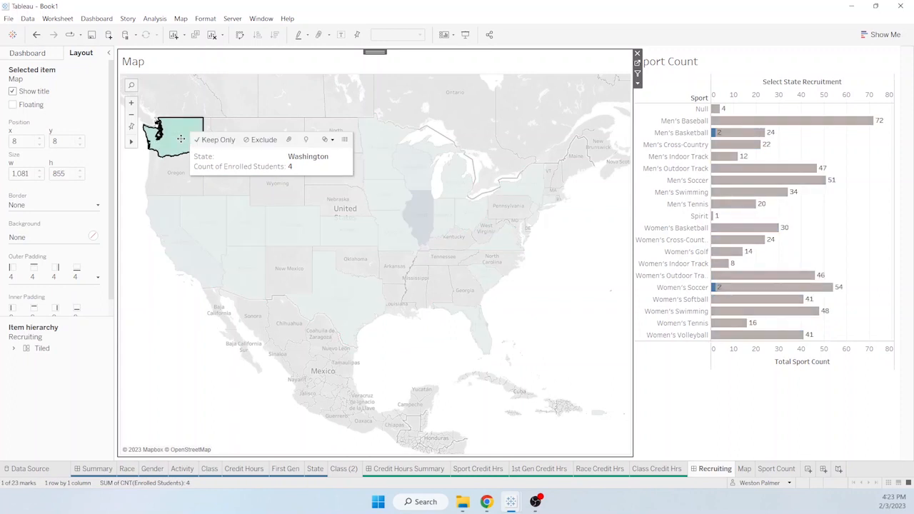
click(181, 138)
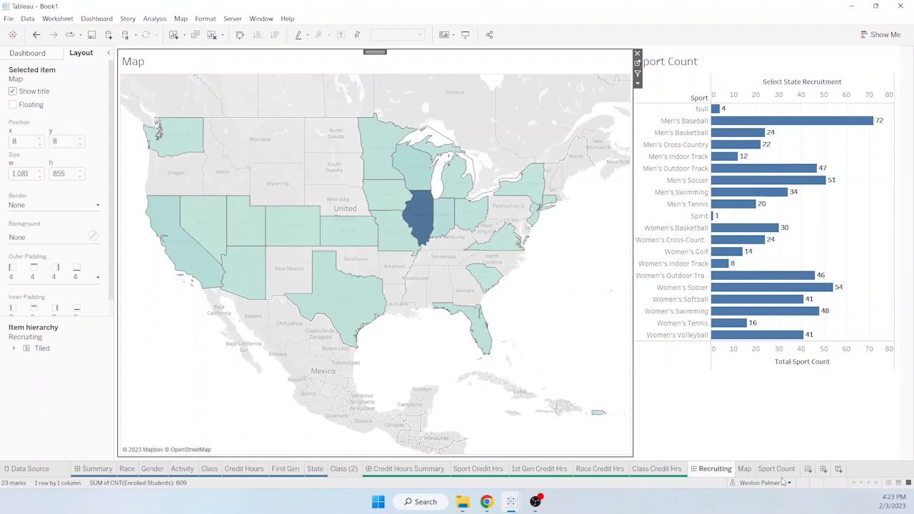
mouse_move(781, 476)
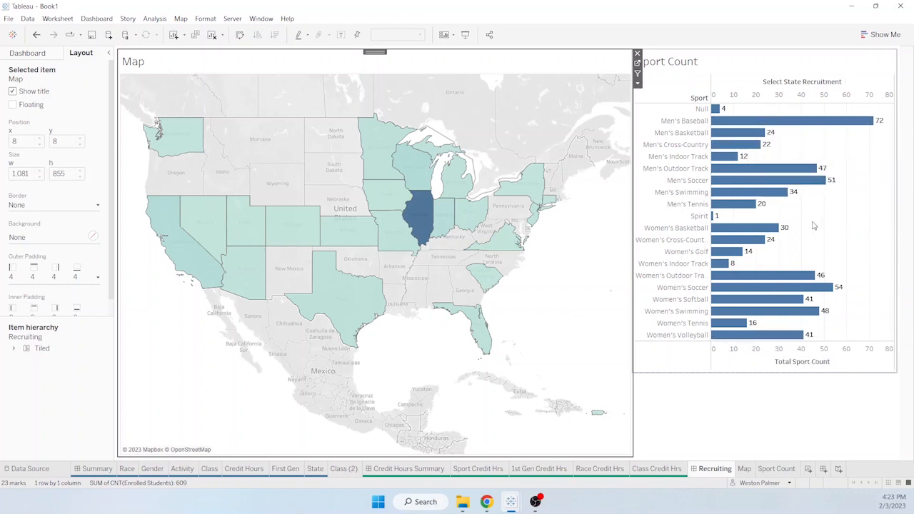
mouse_move(829, 182)
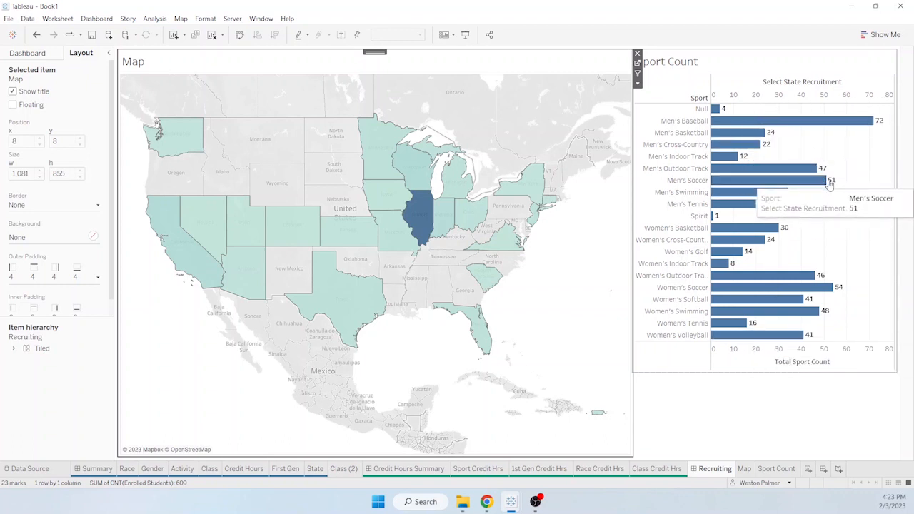
mouse_move(827, 127)
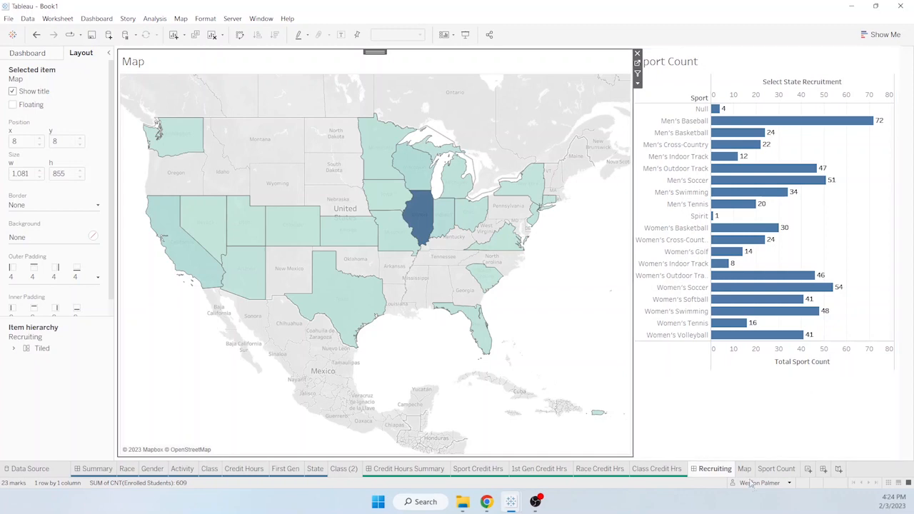
- On the Sport Count sheet, hide the Total Sport Count axis header and the field labels for rows
click(776, 470)
right_click(465, 397)
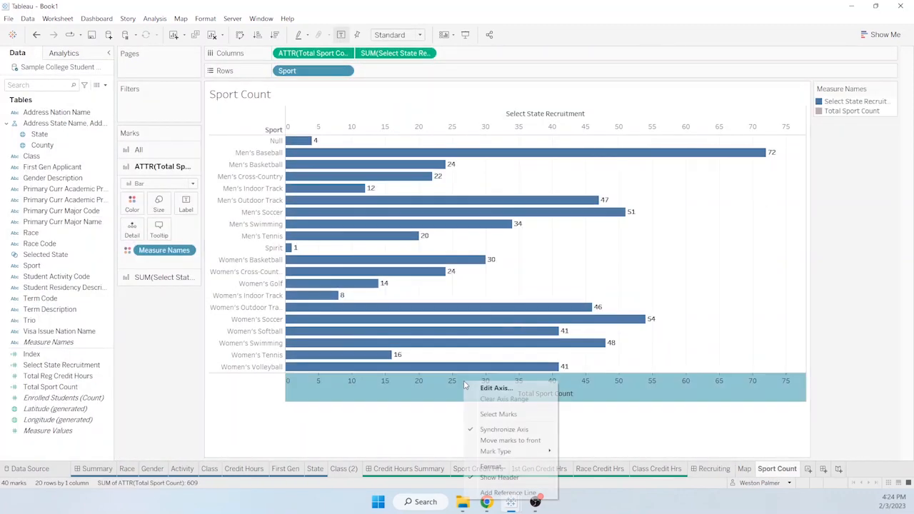
click(344, 57)
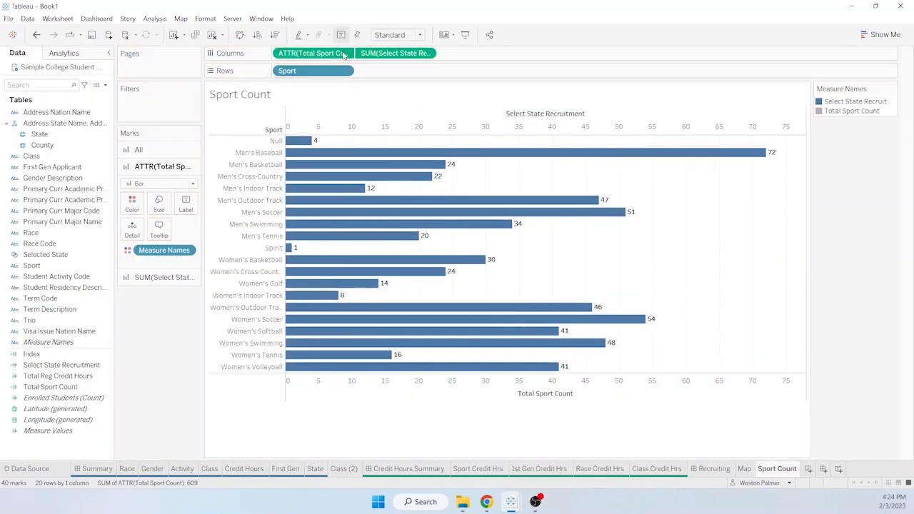
click(347, 56)
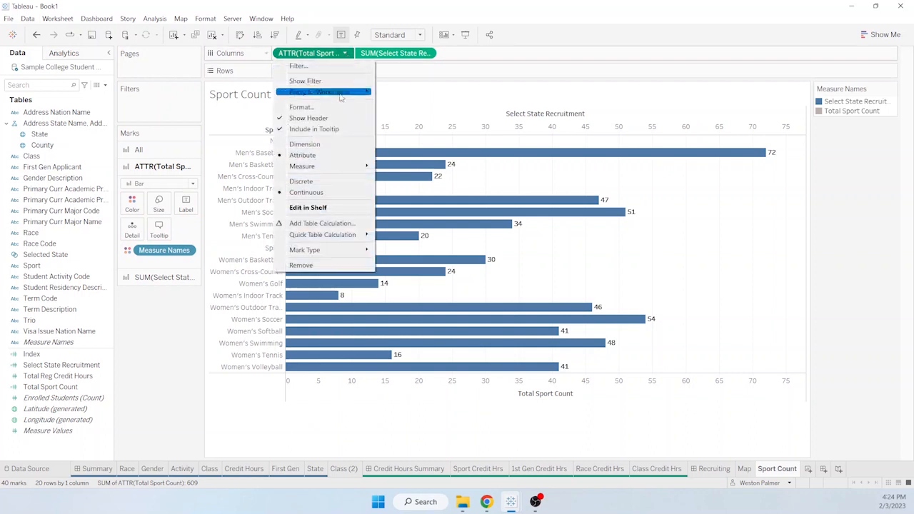
click(332, 119)
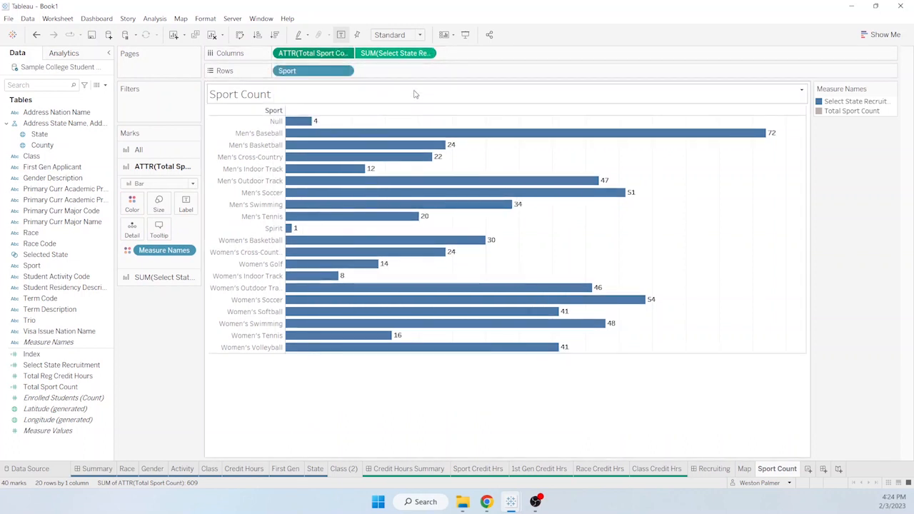
right_click(278, 112)
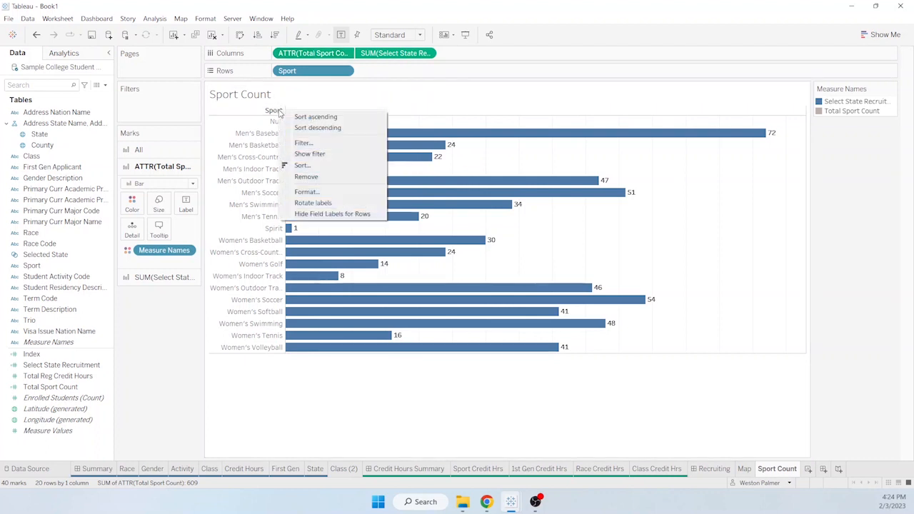
click(371, 216)
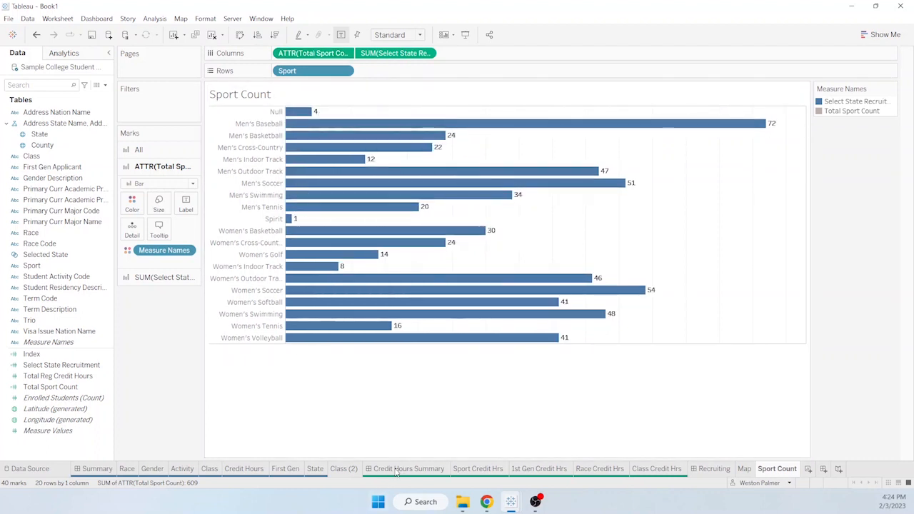
- Format the Sport Count sheet's column grid lines as None
click(205, 18)
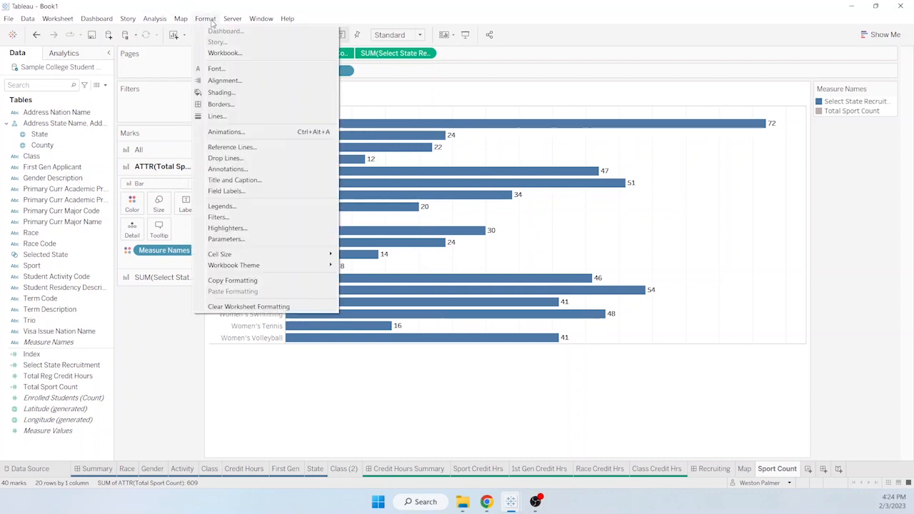
click(226, 116)
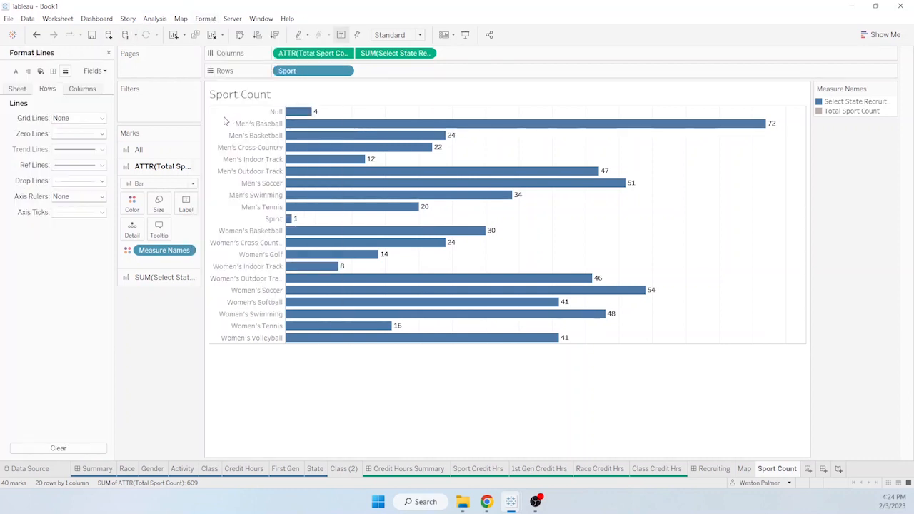
click(81, 89)
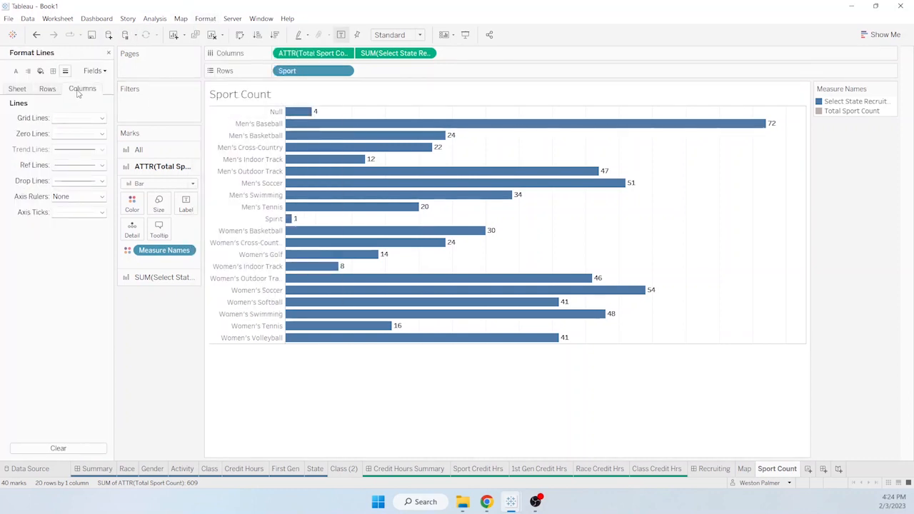
click(102, 119)
click(94, 132)
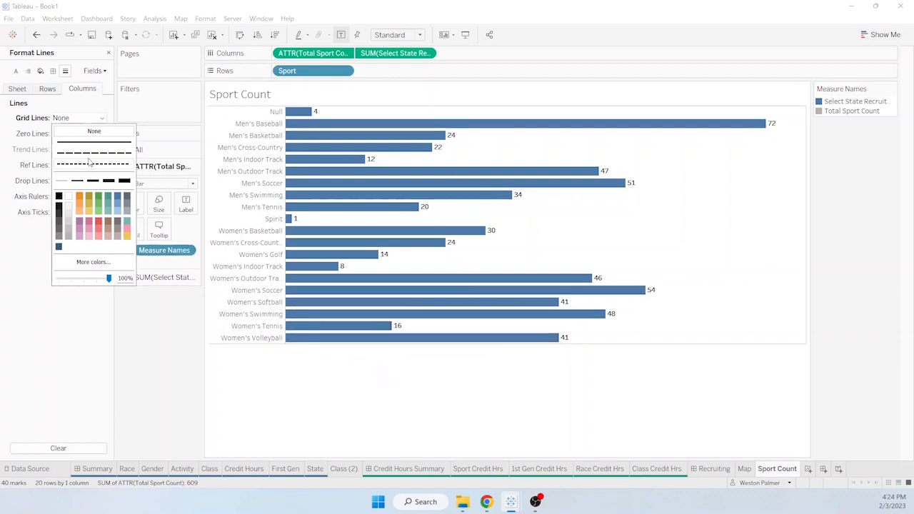
- Set the sheet's Row Divider borders to None for both Header and Pane
click(53, 71)
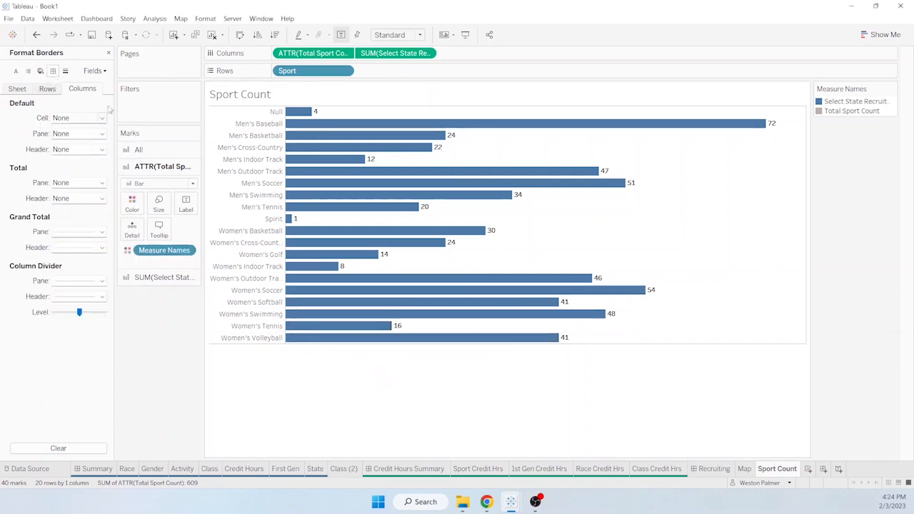
click(61, 88)
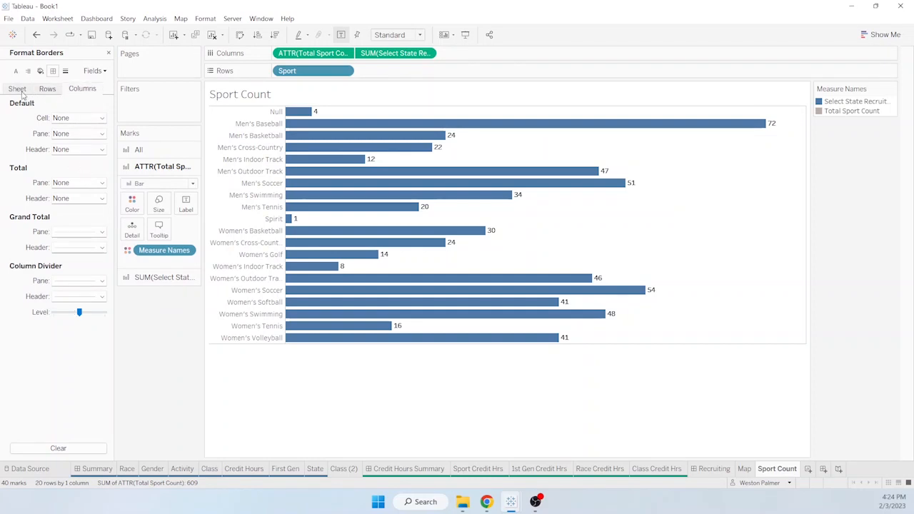
click(20, 90)
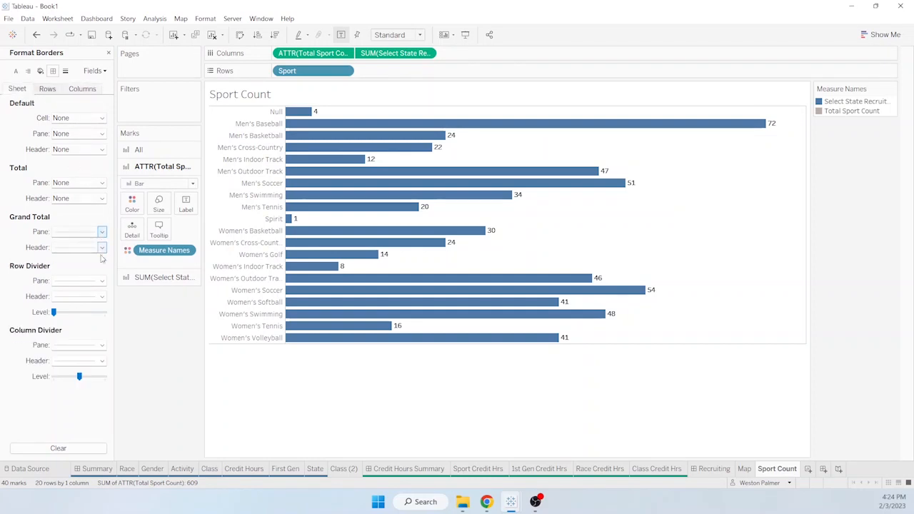
click(102, 296)
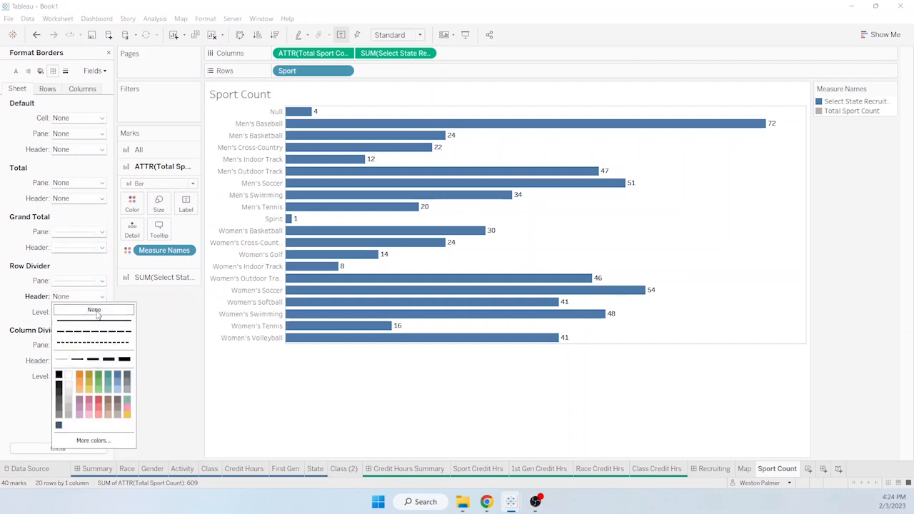
click(97, 313)
click(100, 282)
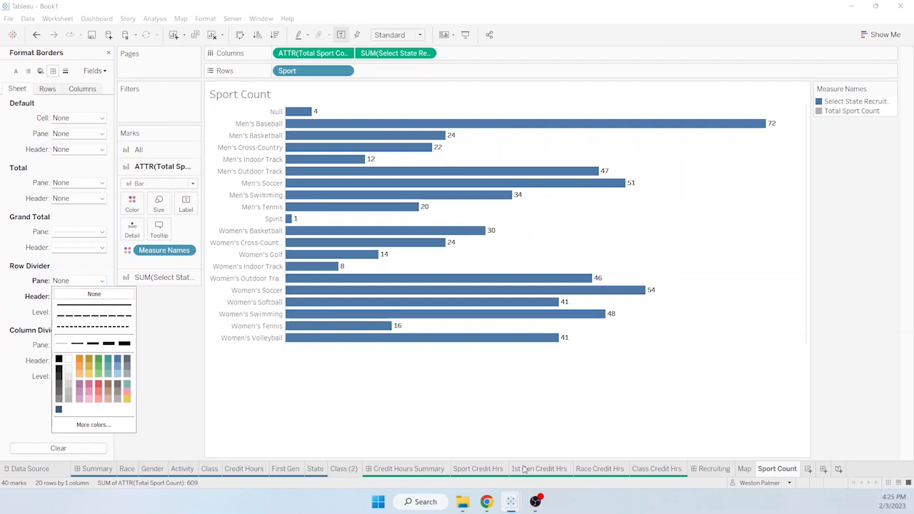
- Review the chart on the Recruiting dashboard, try to enlarge the row height on the Sport Count sheet, and undo the resize
click(715, 469)
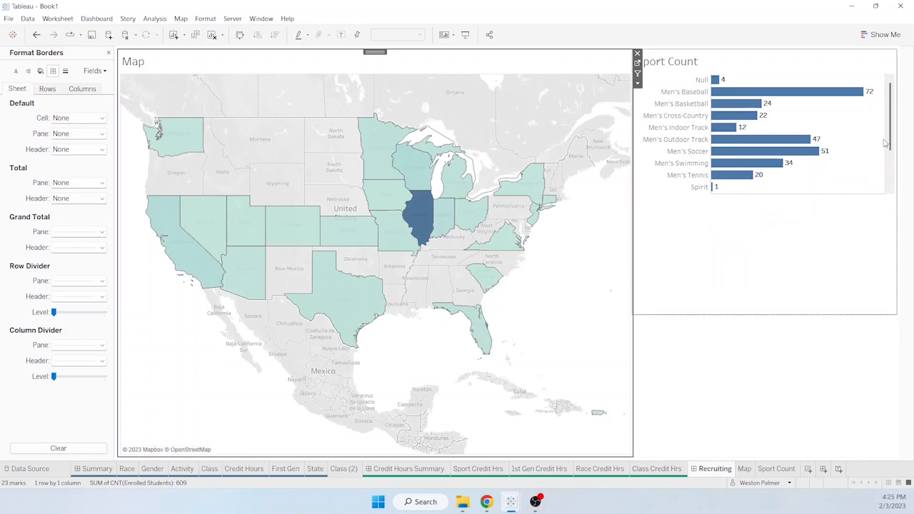
drag(890, 145, 882, 126)
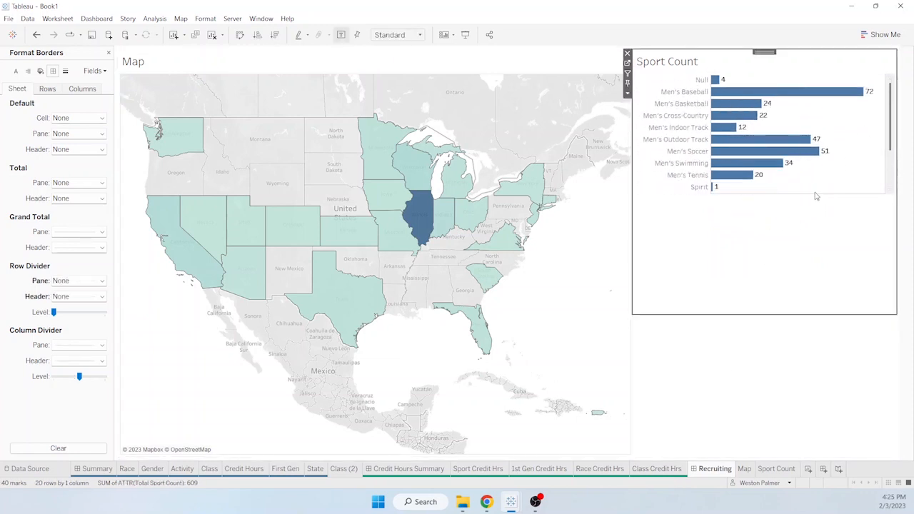
click(776, 469)
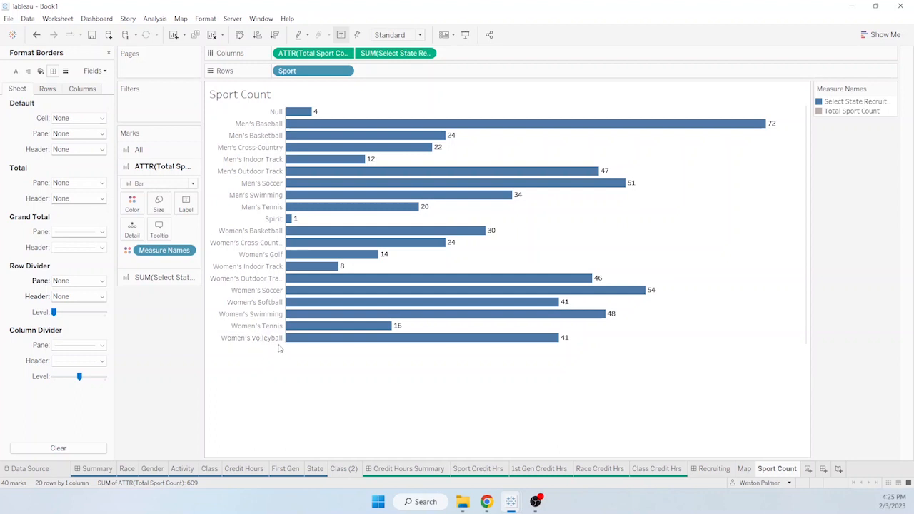
drag(279, 348, 277, 395)
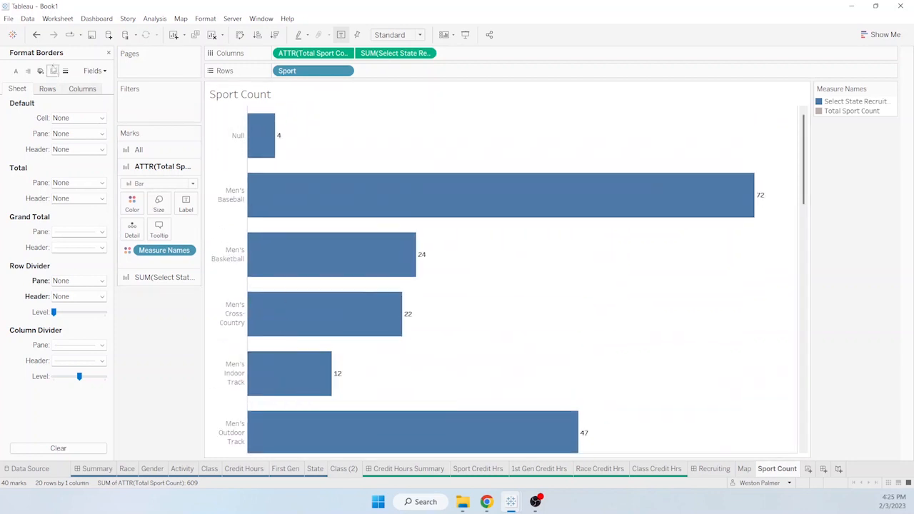
click(36, 34)
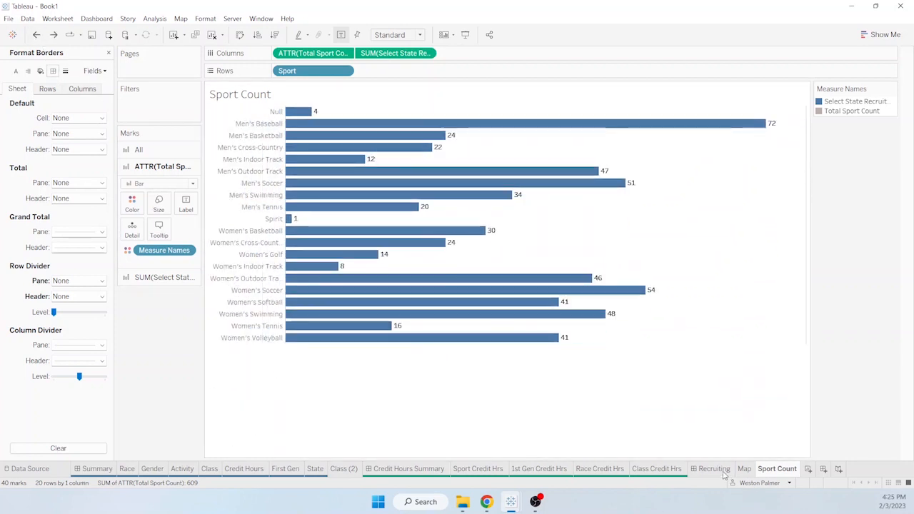
- Check the Sport Count chart's layout and remaining border lines on the Recruiting dashboard
click(720, 470)
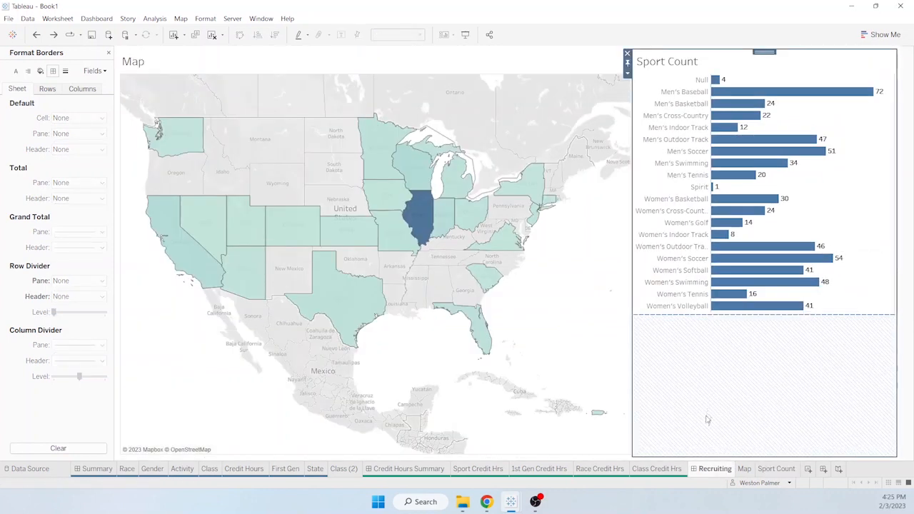
click(544, 375)
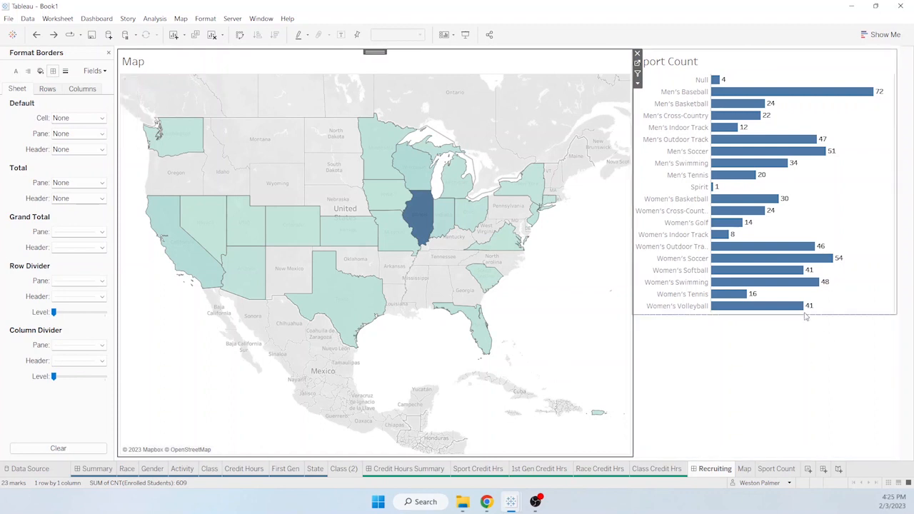
click(823, 425)
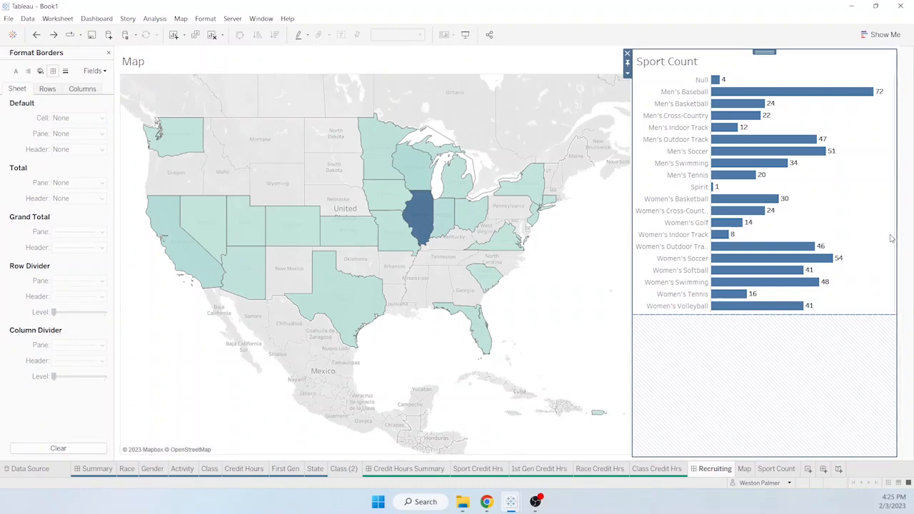
- On the Sport Count sheet, set the Column Divider's Pane border to None
click(777, 469)
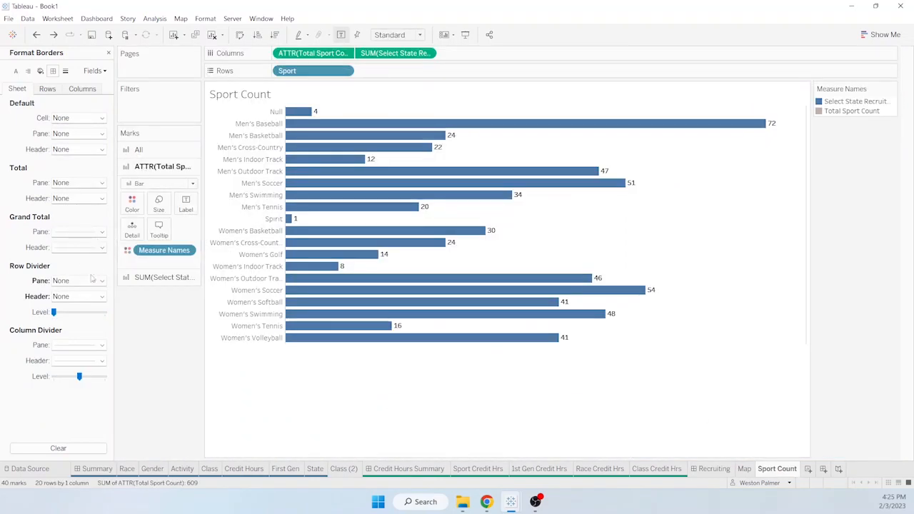
click(101, 346)
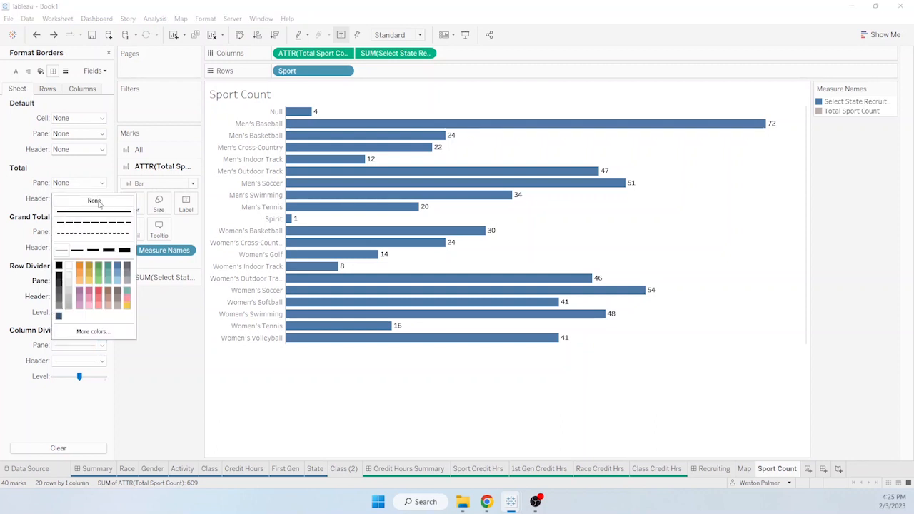
click(172, 384)
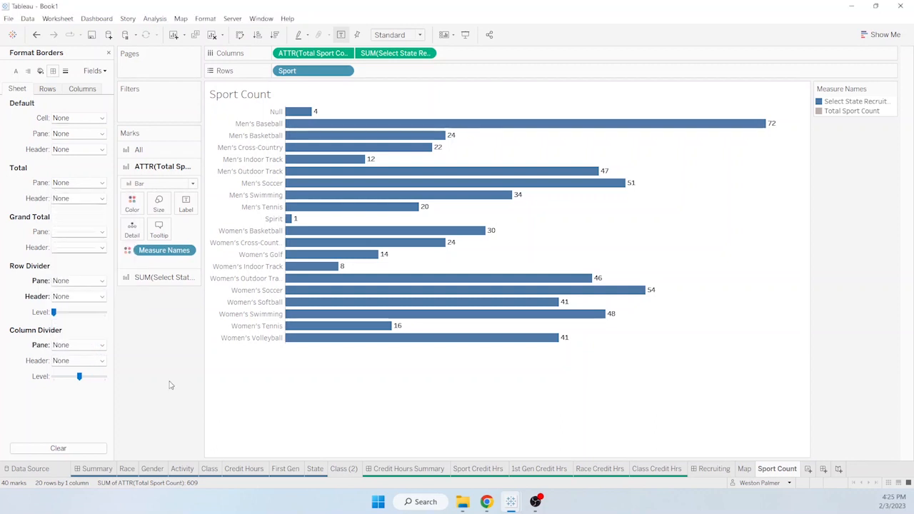
- Test the cleaned-up Recruiting dashboard by selecting Missouri and Virginia in turn on the map
click(713, 468)
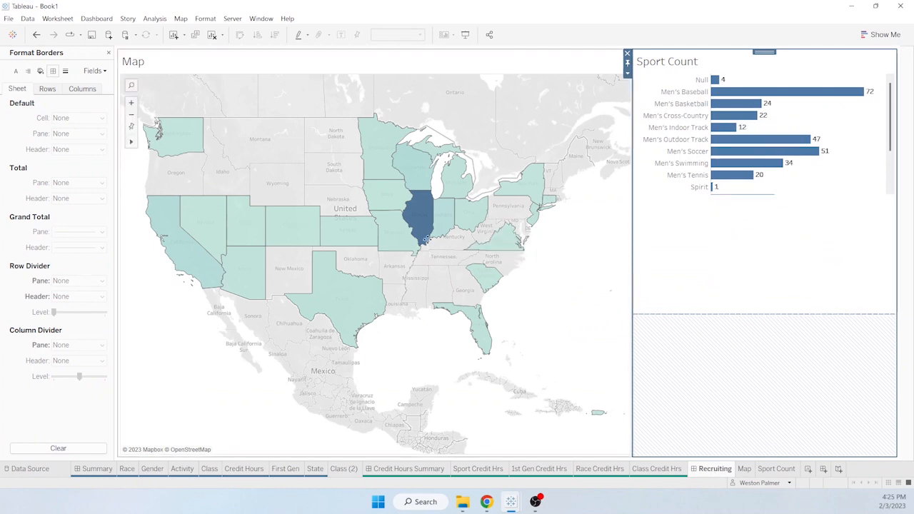
click(388, 236)
click(388, 235)
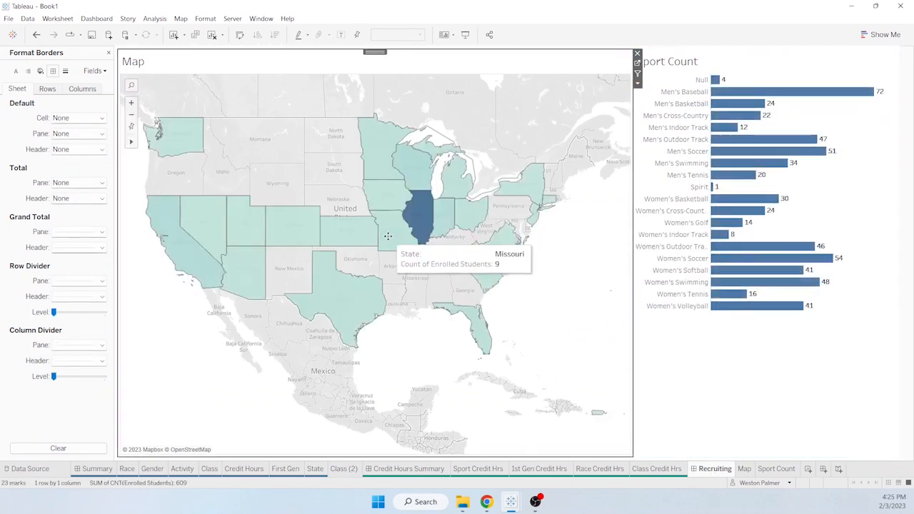
click(388, 236)
click(388, 236)
click(718, 404)
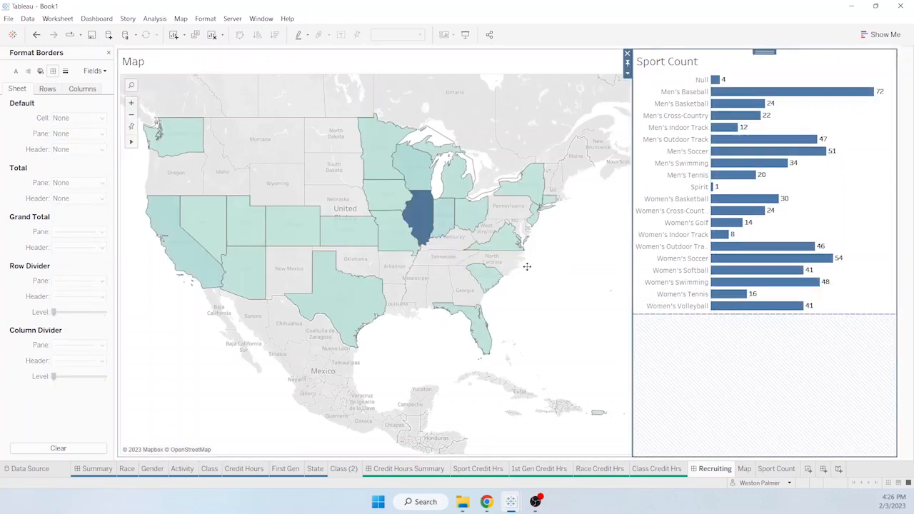
click(506, 240)
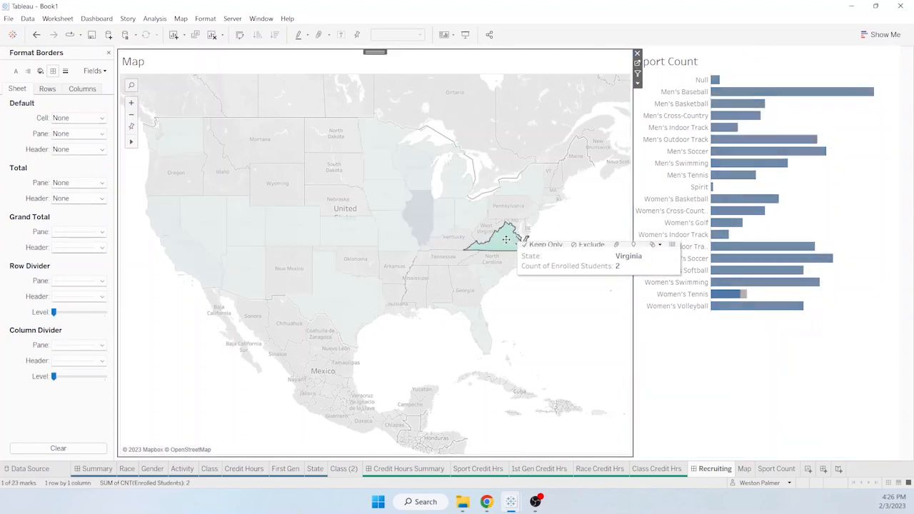
click(681, 412)
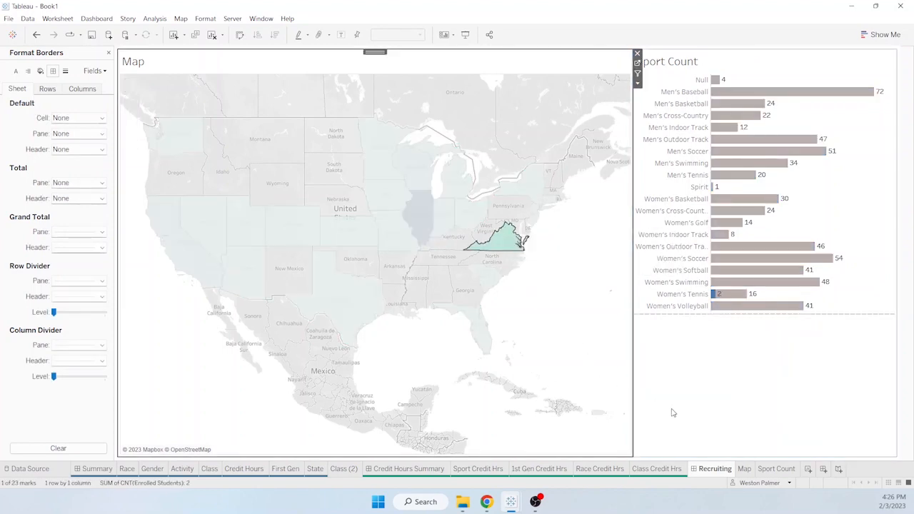